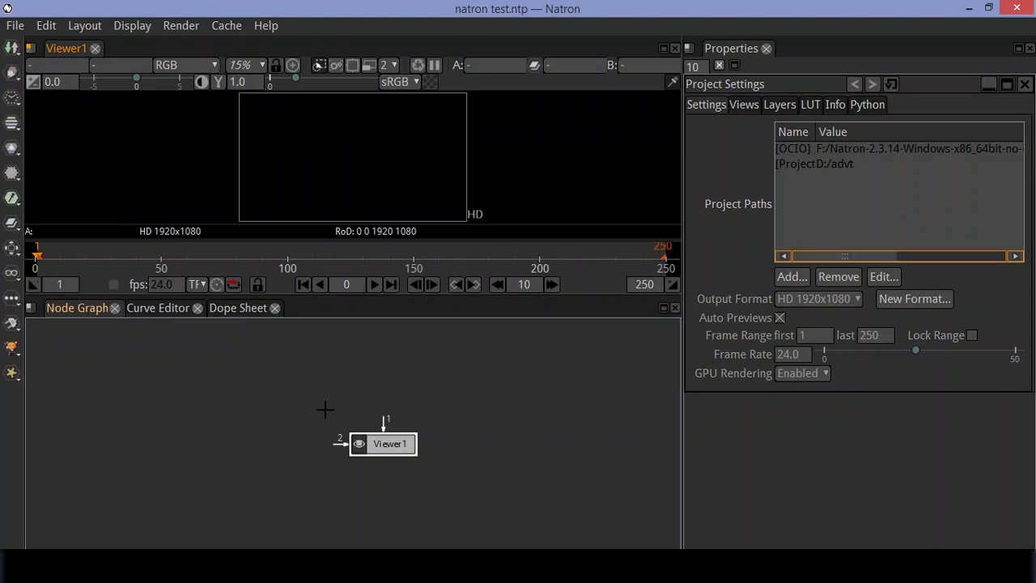
Add a Roto node feeding Viewer1, spread the two nodes apart and enlarge the viewer area.
right_click(324, 411)
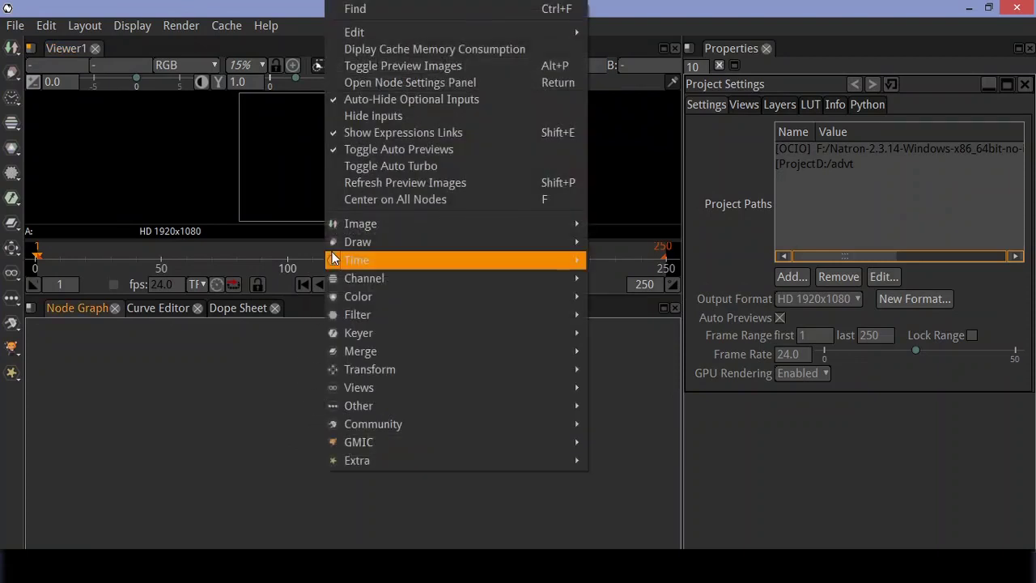
mouse_move(335, 245)
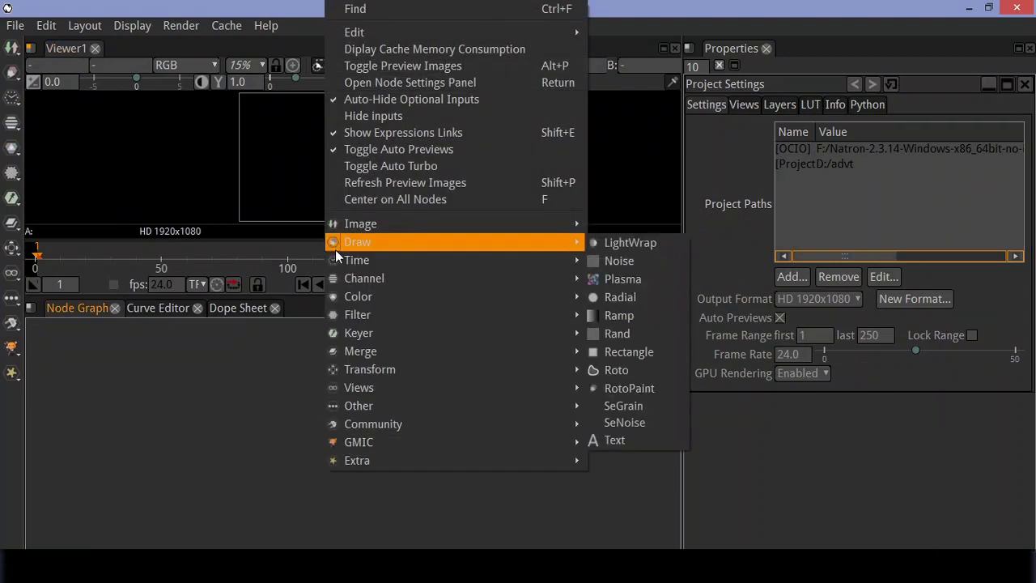
left_click(635, 372)
left_click_drag(378, 446, 379, 497)
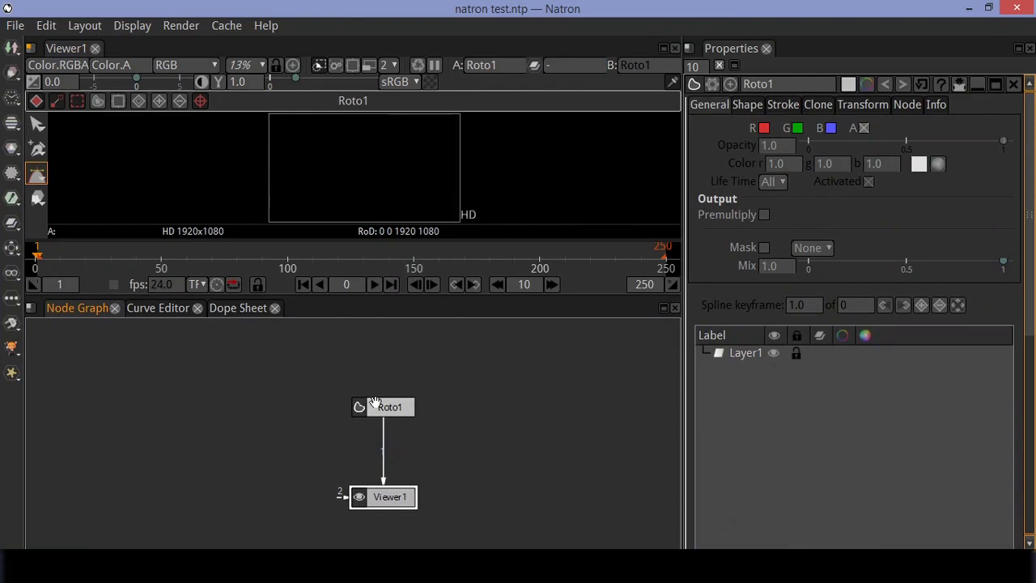
left_click(373, 405)
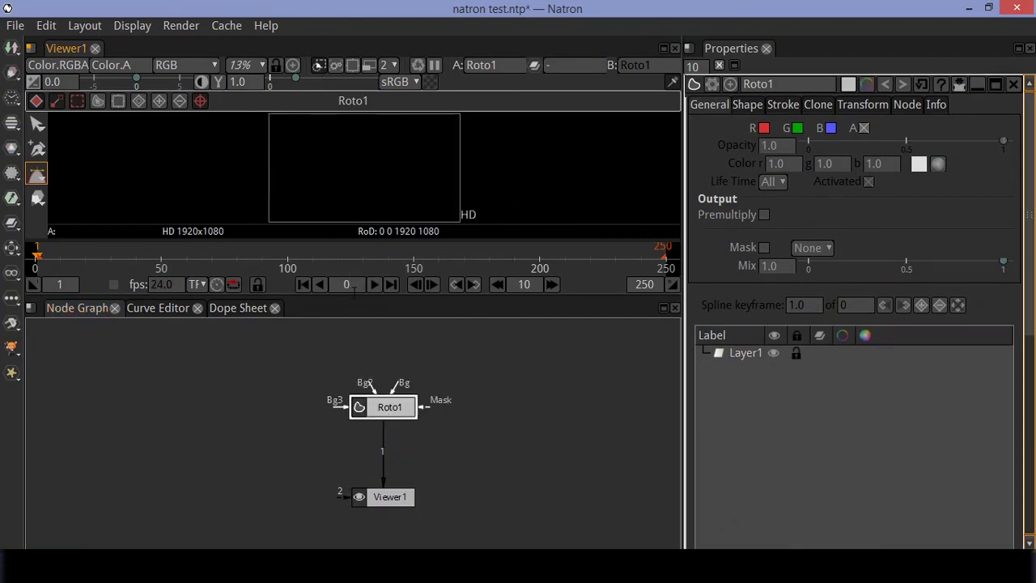
left_click_drag(354, 295, 354, 333)
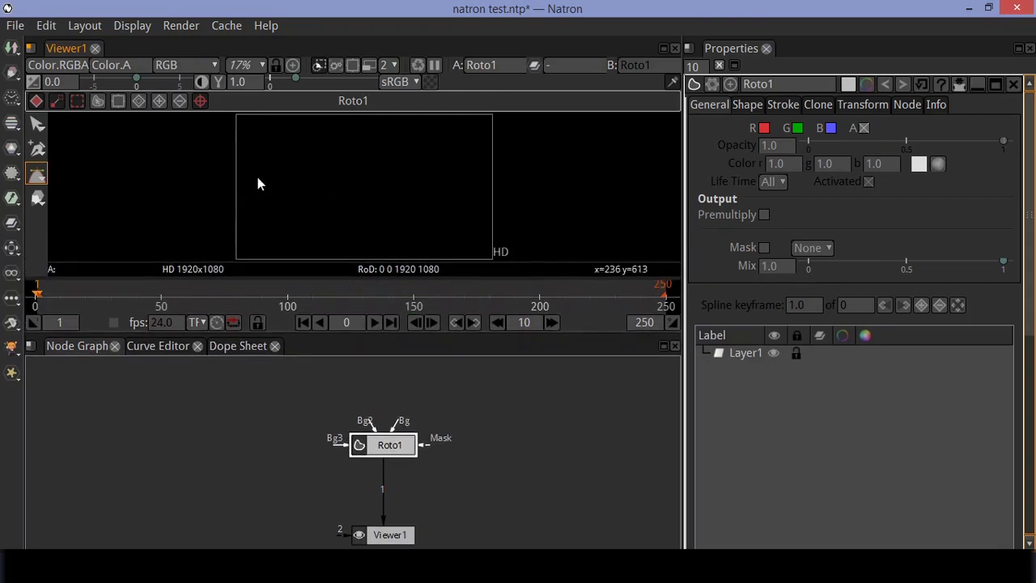
Draw an ellipse shape about 1380 px across and move it so it straddles the frame's left edge.
left_click(37, 174)
left_click(91, 190)
left_click_drag(305, 128, 470, 317)
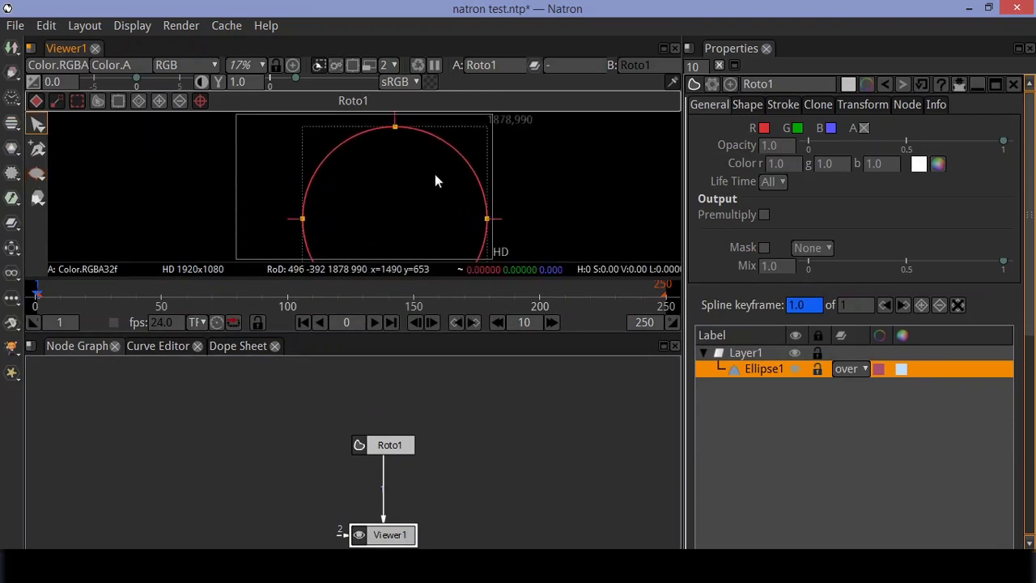
scroll(437, 177, "down", 3)
left_click_drag(345, 120, 483, 267)
left_click_drag(419, 199, 346, 184)
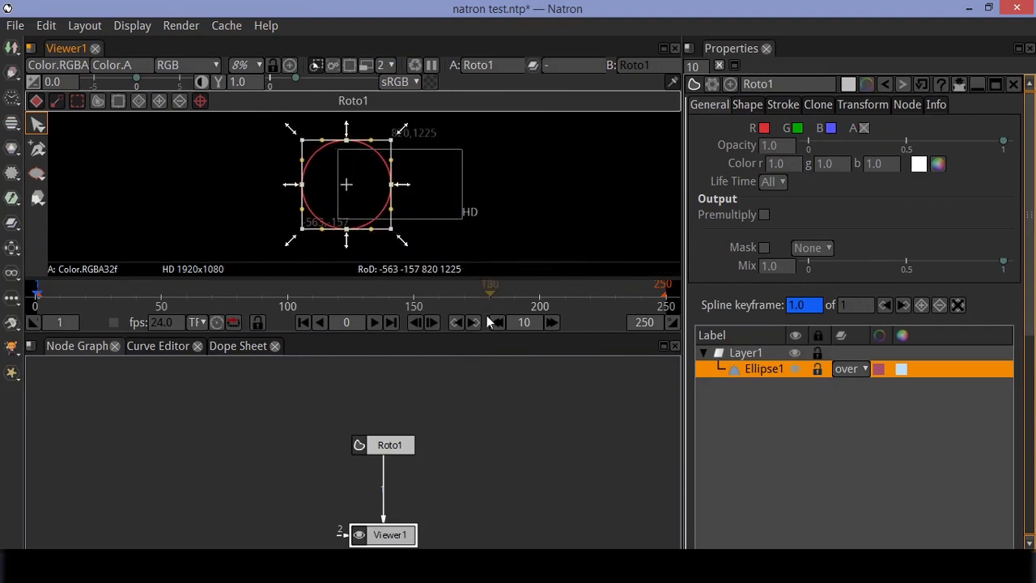
Enable the Roto's red, green and blue output channels and colour the ellipse blue (RGB 36, 29, 255).
left_click(763, 128)
left_click(797, 130)
left_click(830, 128)
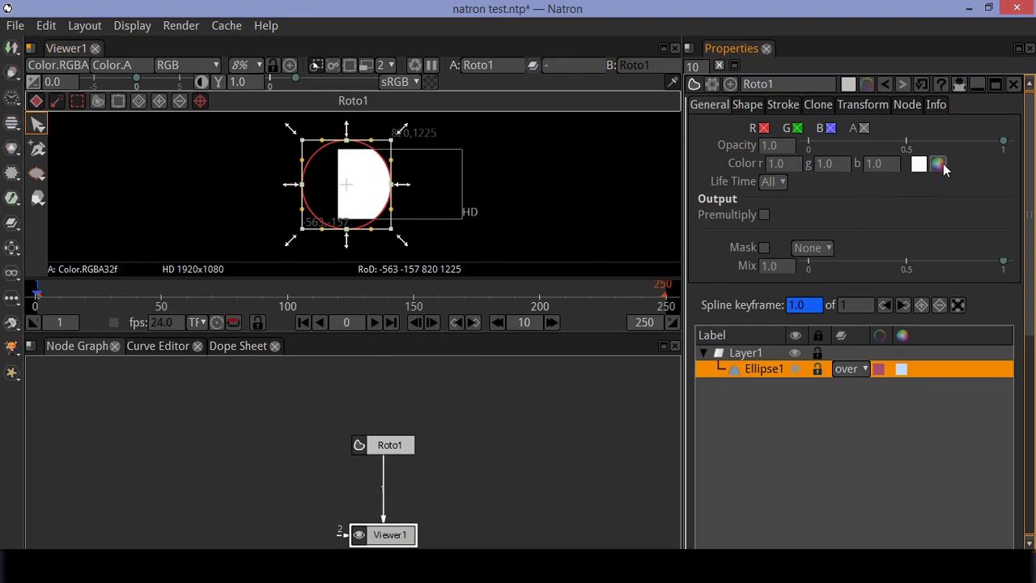
left_click(938, 165)
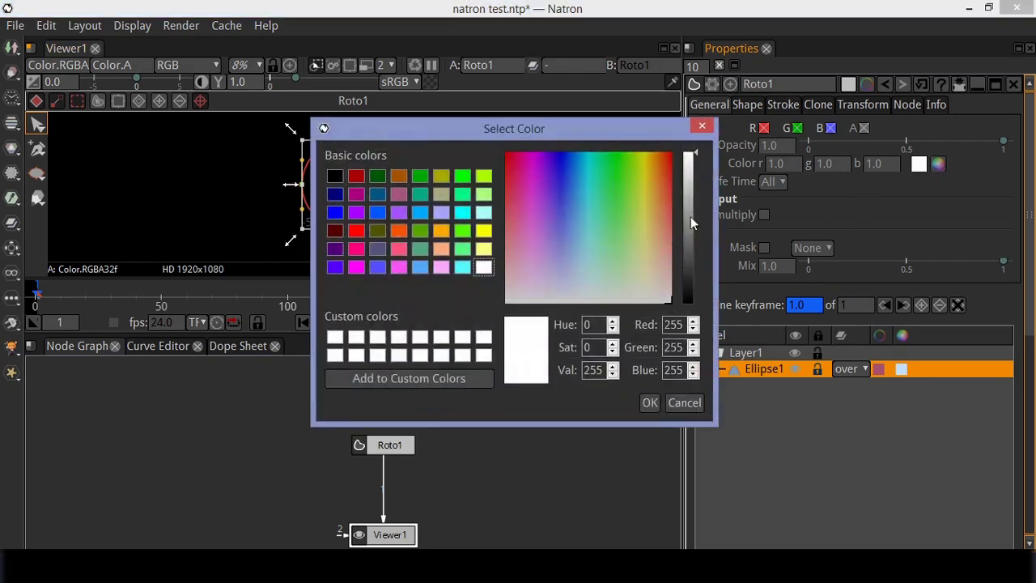
left_click(560, 177)
left_click_drag(560, 178, 561, 169)
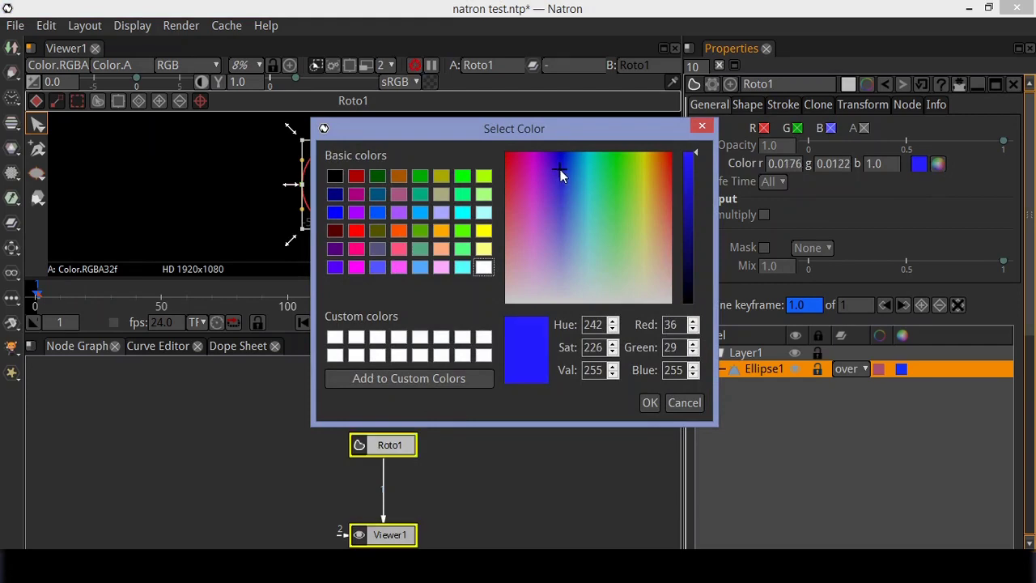
left_click(651, 403)
left_click(520, 209)
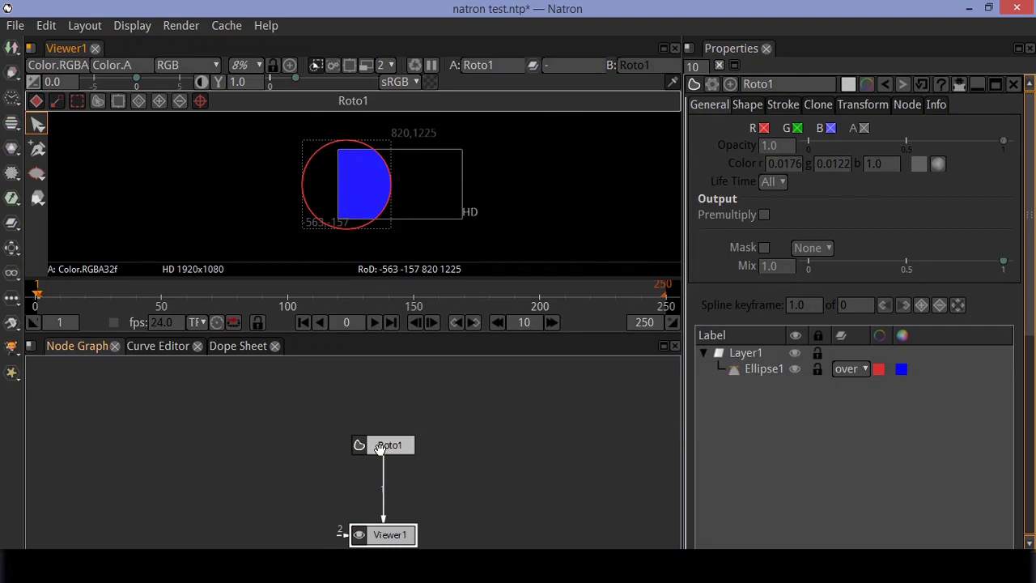
Make room below the Roto1 node and insert a Transform node between Roto1 and Viewer1.
left_click_drag(379, 448, 375, 400)
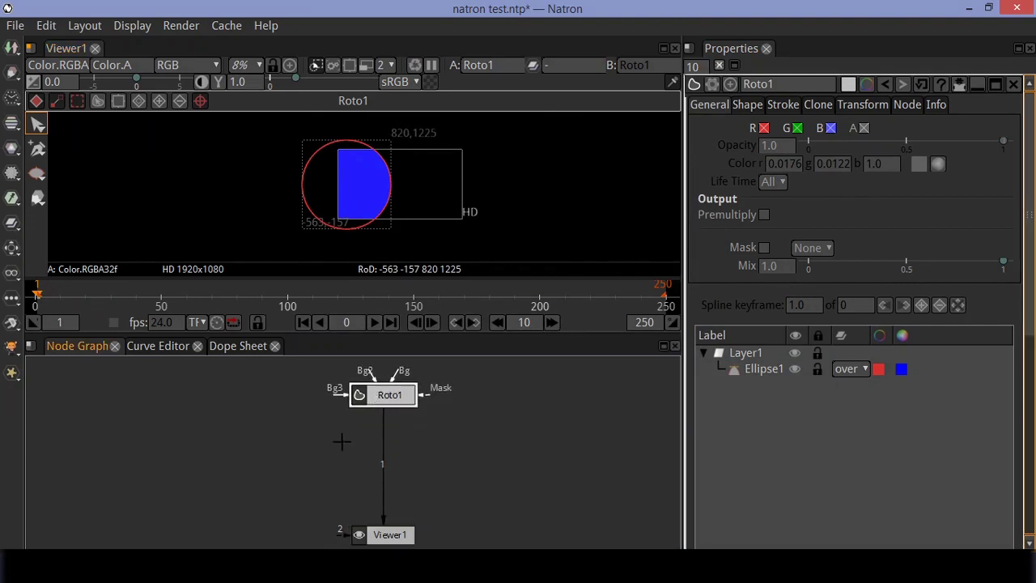
right_click(297, 430)
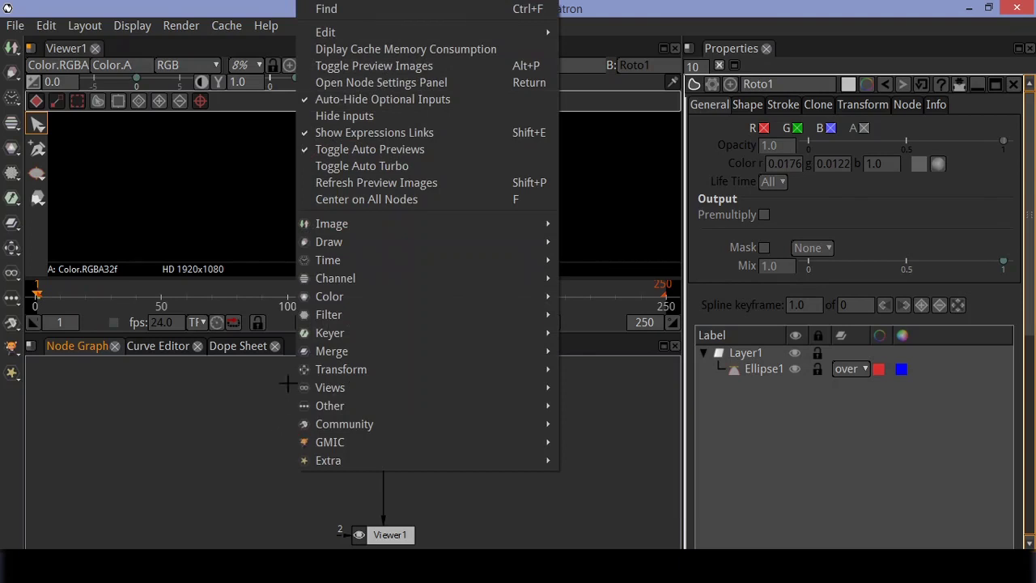
mouse_move(334, 306)
mouse_move(336, 373)
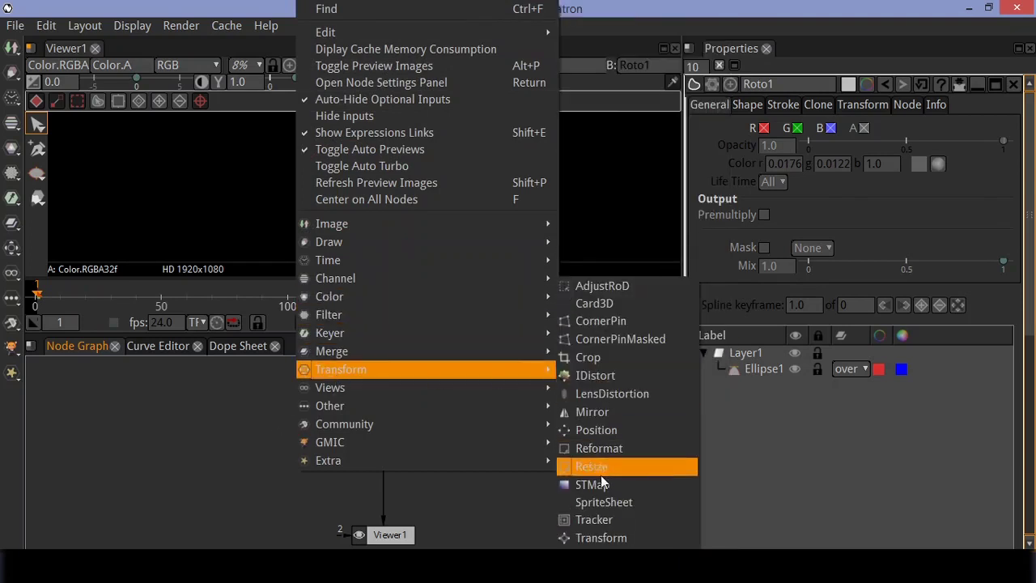
left_click(611, 544)
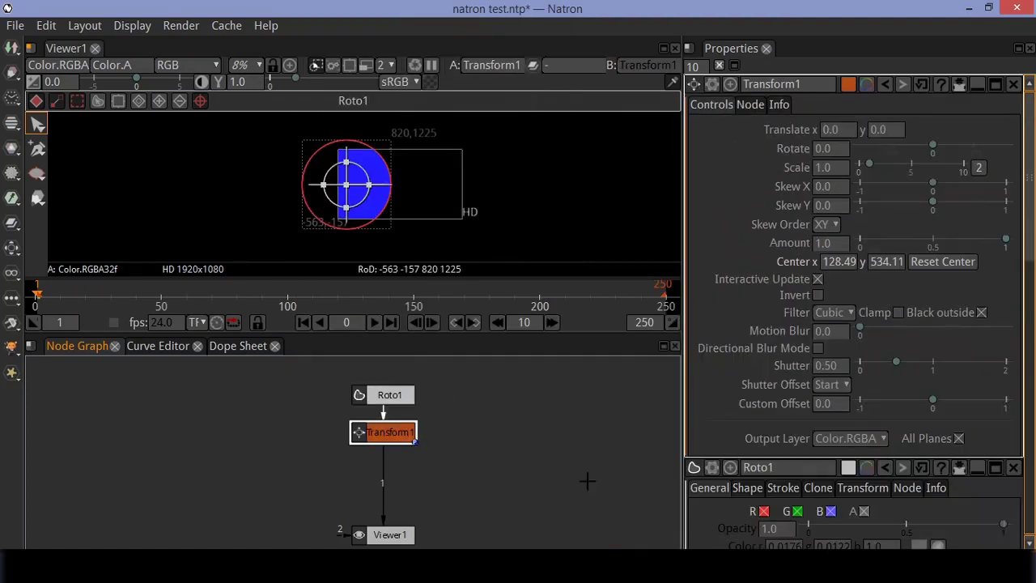
Set a keyframe on the Transform node's scale at frame 1 with a value of 0.
left_click(836, 172)
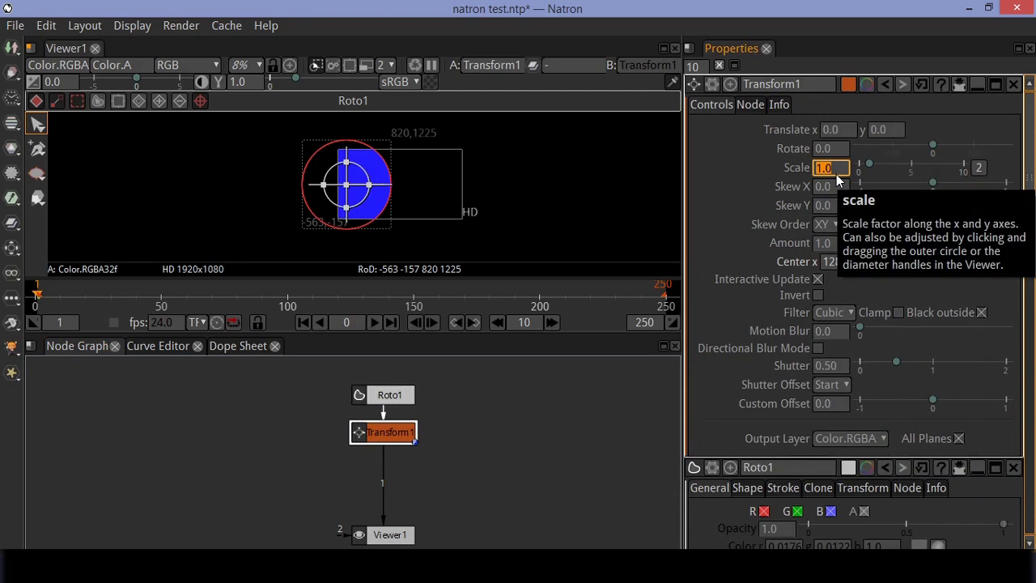
right_click(837, 174)
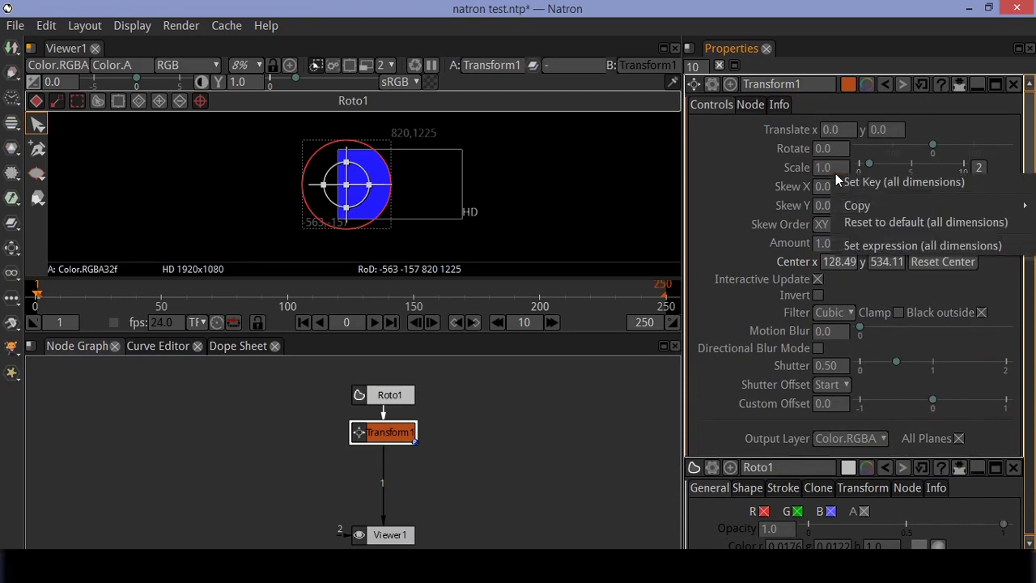
left_click(891, 182)
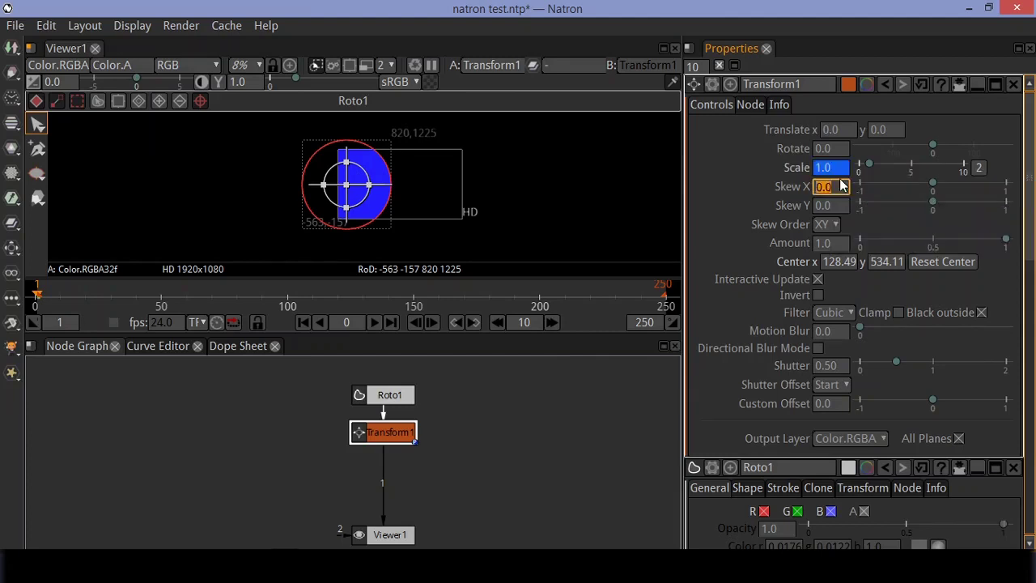
left_click(839, 170)
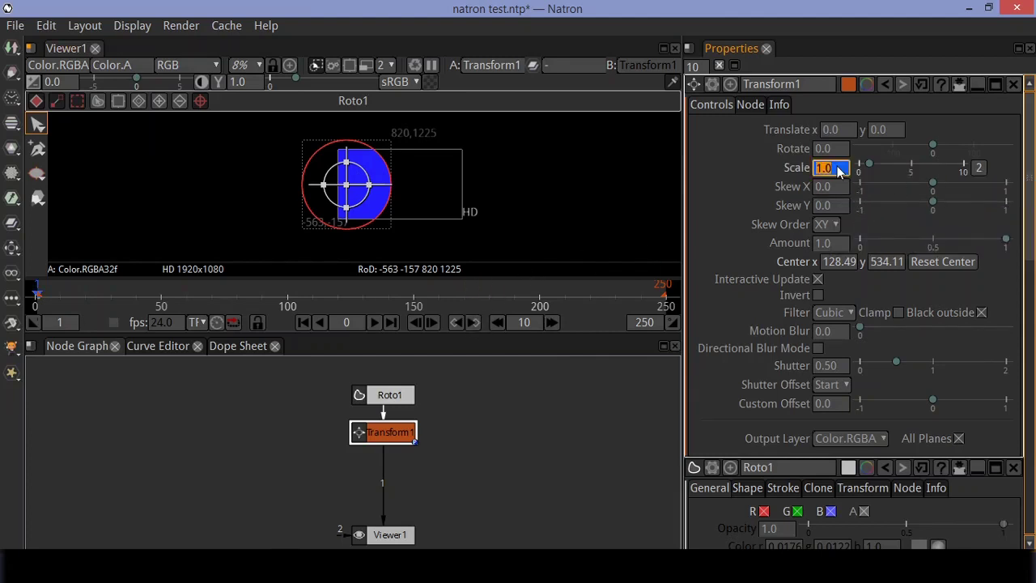
type("0")
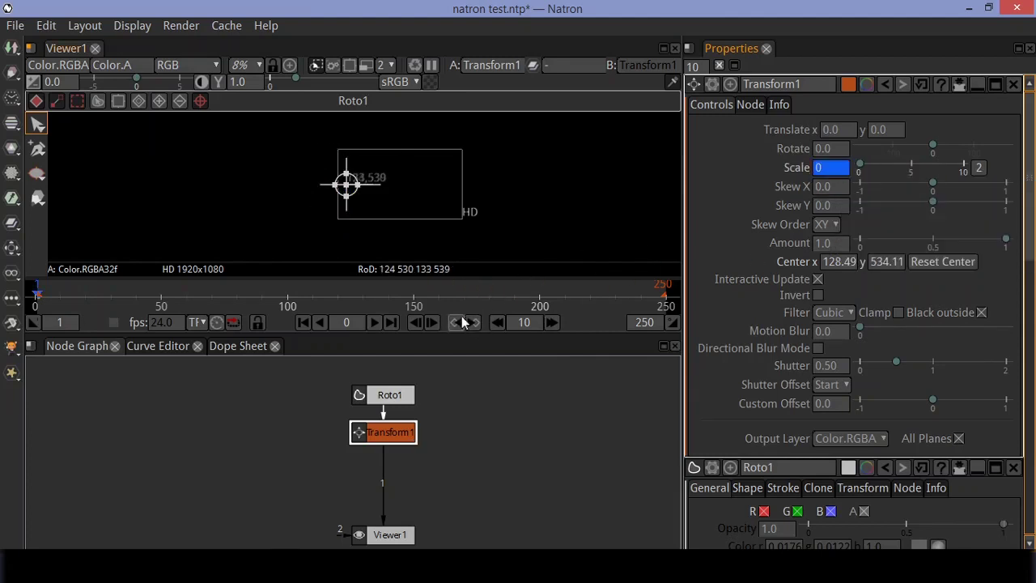
Keyframe the Transform scale at 1.2 on frame 25 and at 1 on frame 30.
left_click(98, 297)
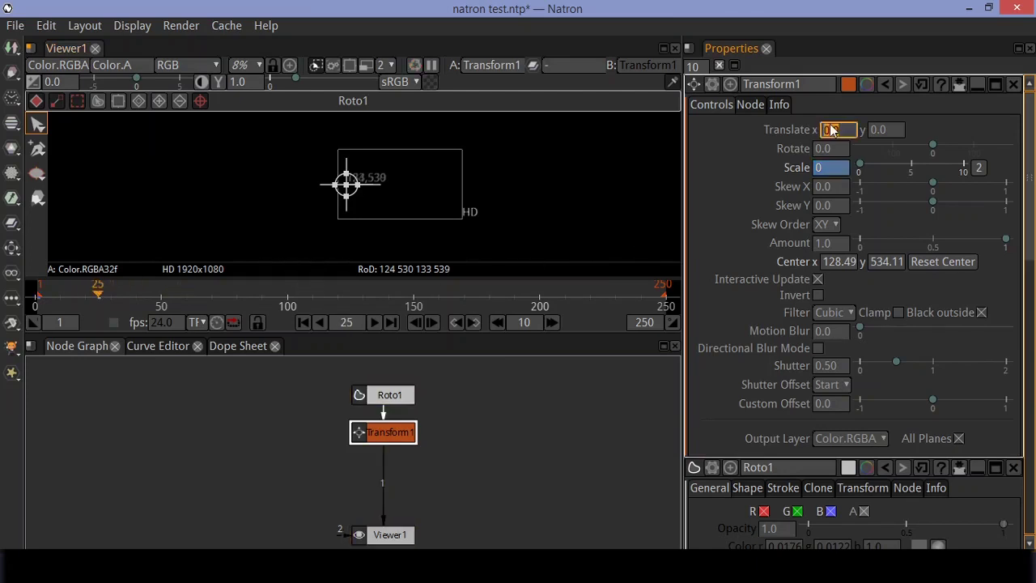
type("1.2")
key("Return")
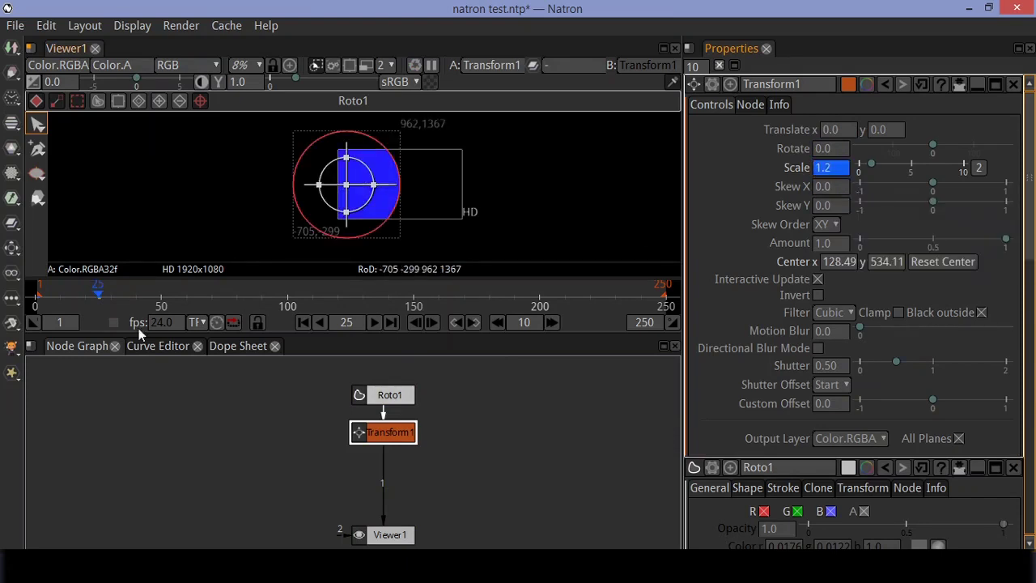
left_click_drag(100, 297, 112, 299)
type("1")
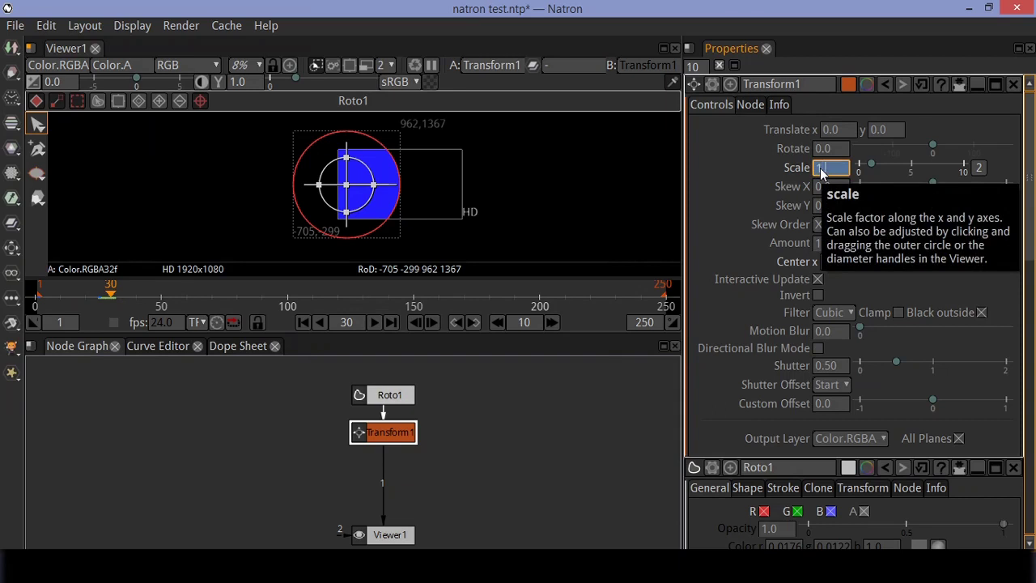
key("Return")
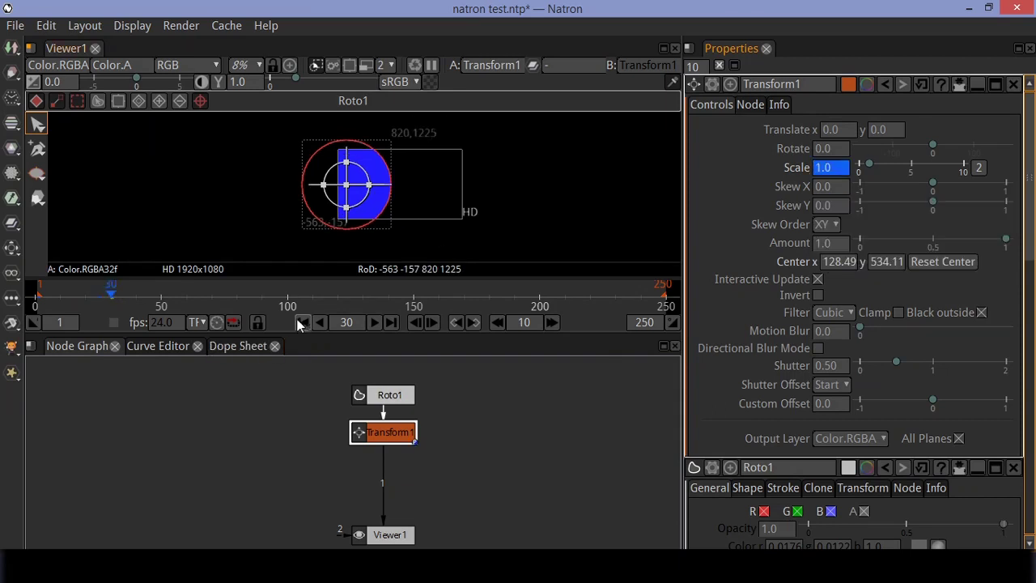
Play the scale animation from the first frame, then stop playback.
left_click(298, 320)
left_click(373, 323)
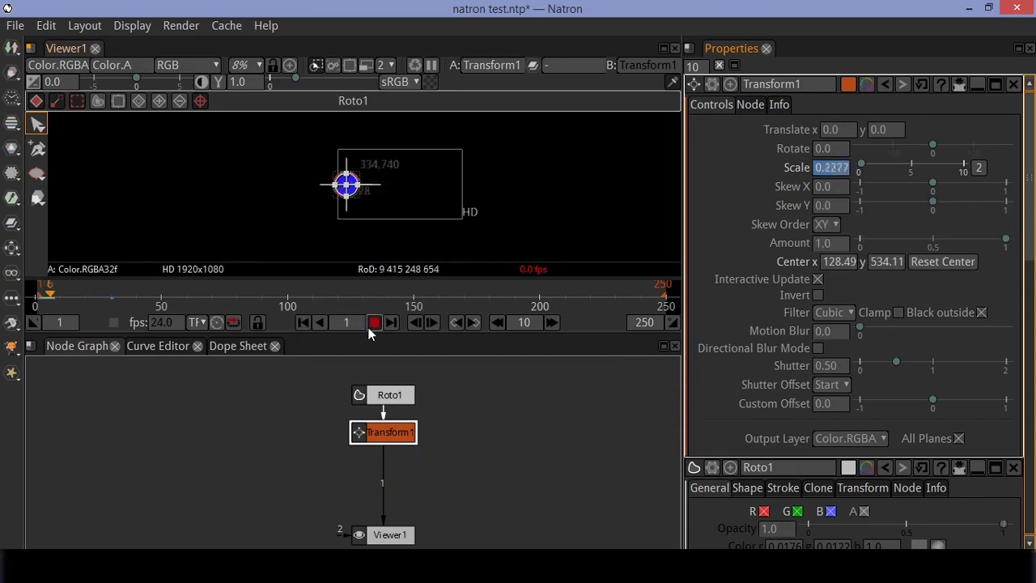
left_click(374, 323)
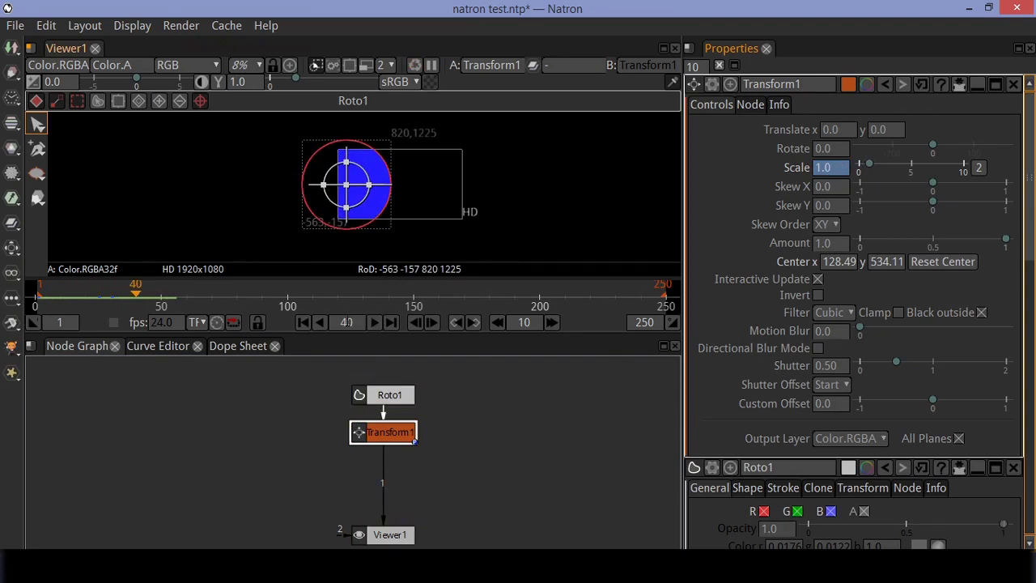
In the Curve Editor, flatten the Scale x curve's tangents at the frame 1 and frame 30 keyframes.
left_click(145, 349)
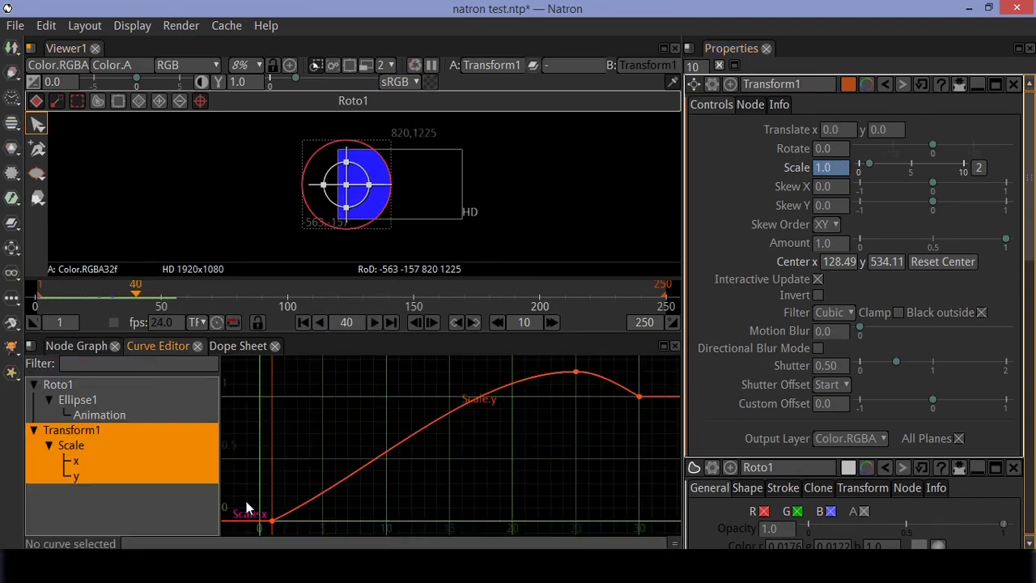
left_click(272, 521)
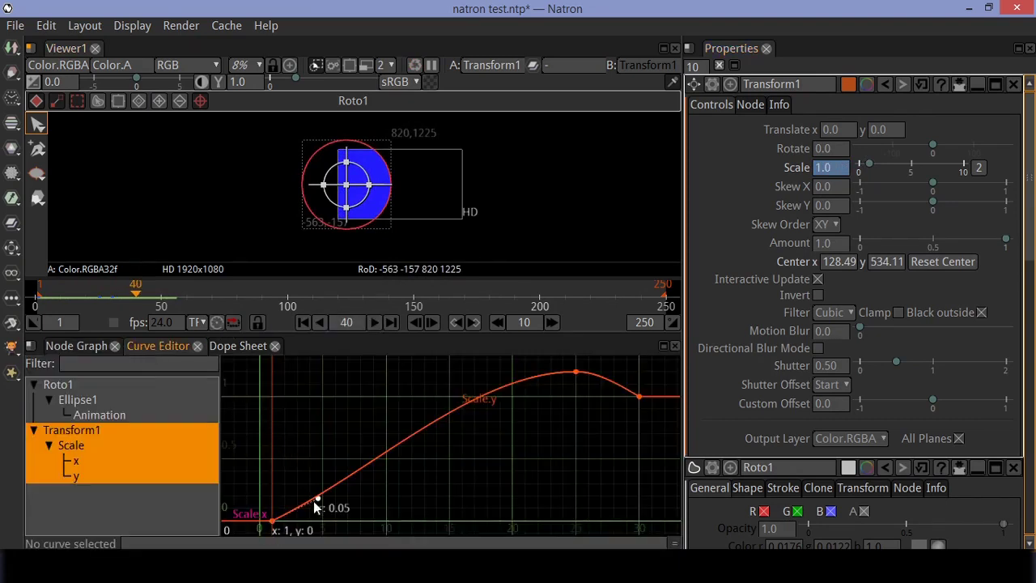
left_click_drag(318, 499, 324, 523)
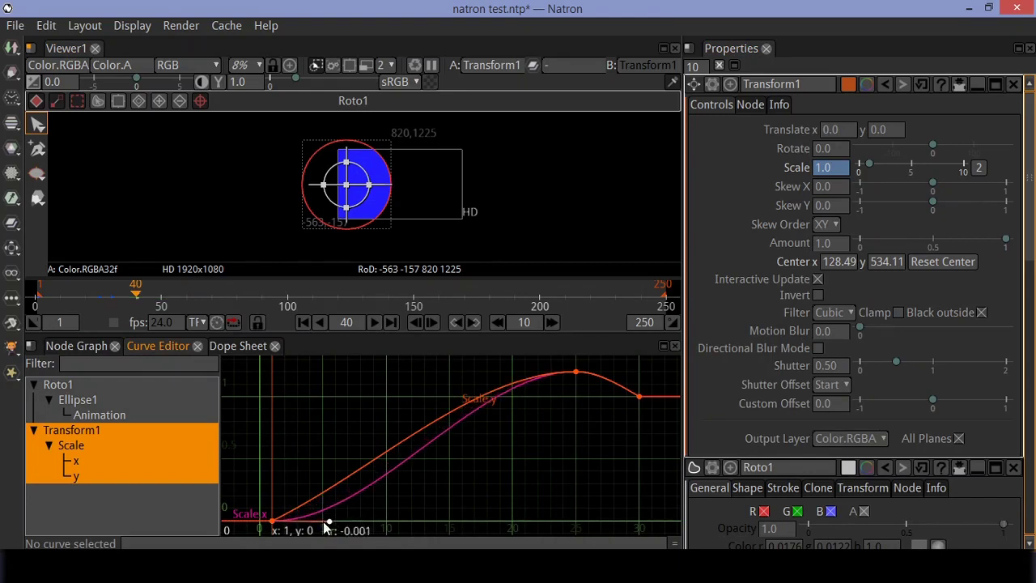
left_click(639, 397)
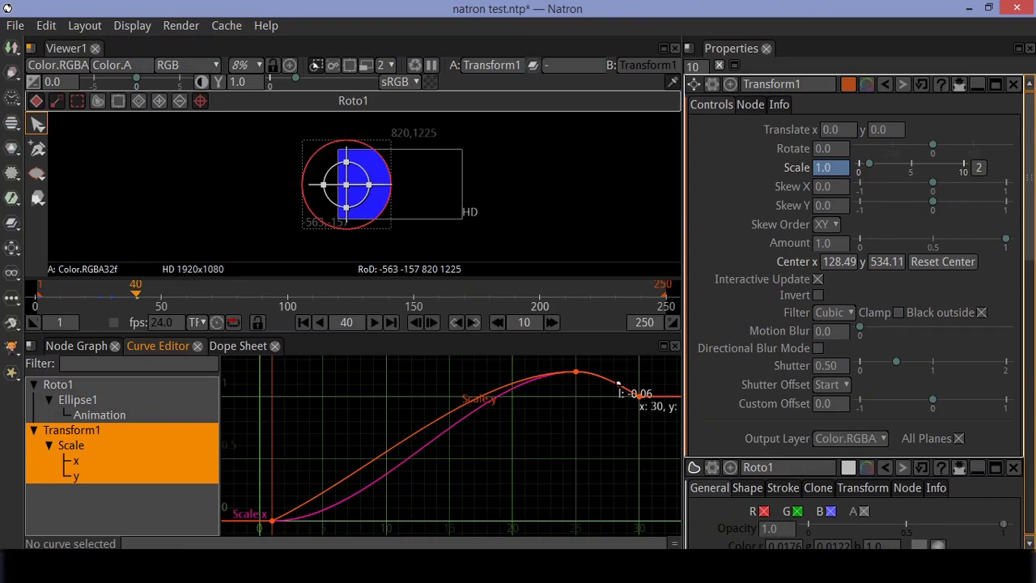
left_click_drag(618, 386, 618, 397)
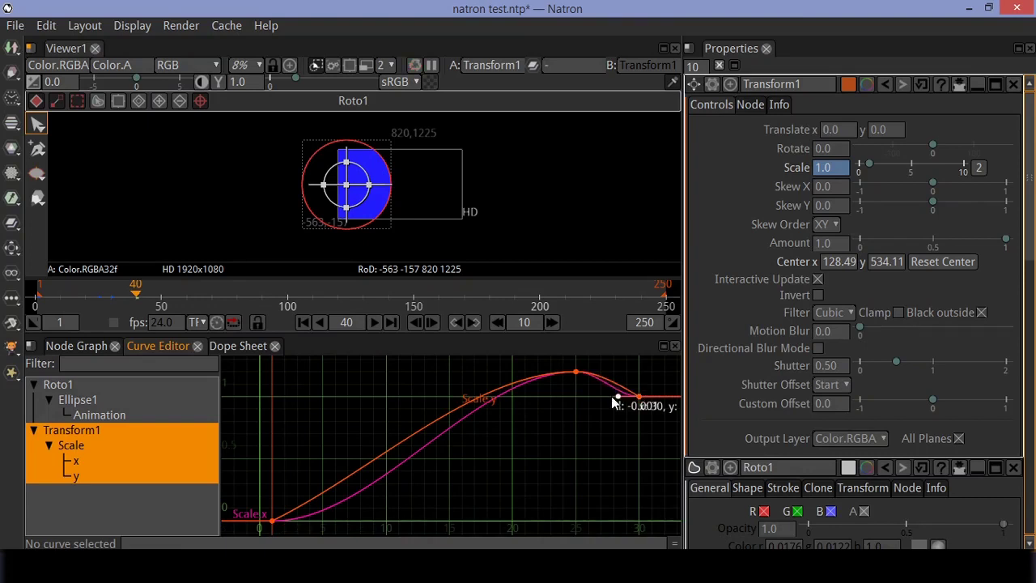
Flatten the Scale y curve's tangents at the frame 1 and frame 30 keyframes to match the Scale x curve.
left_click(272, 520)
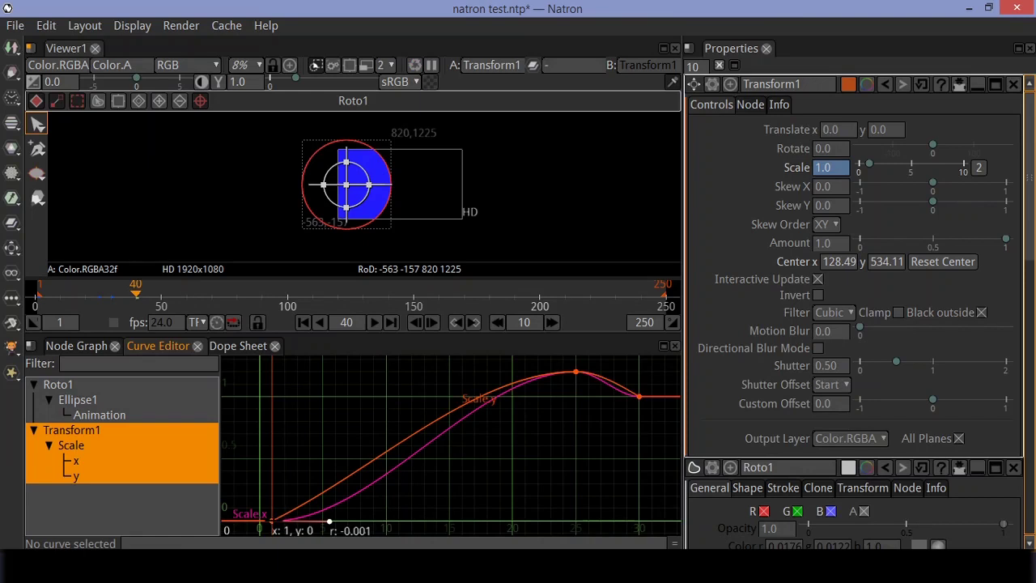
left_click(120, 489)
left_click(100, 462)
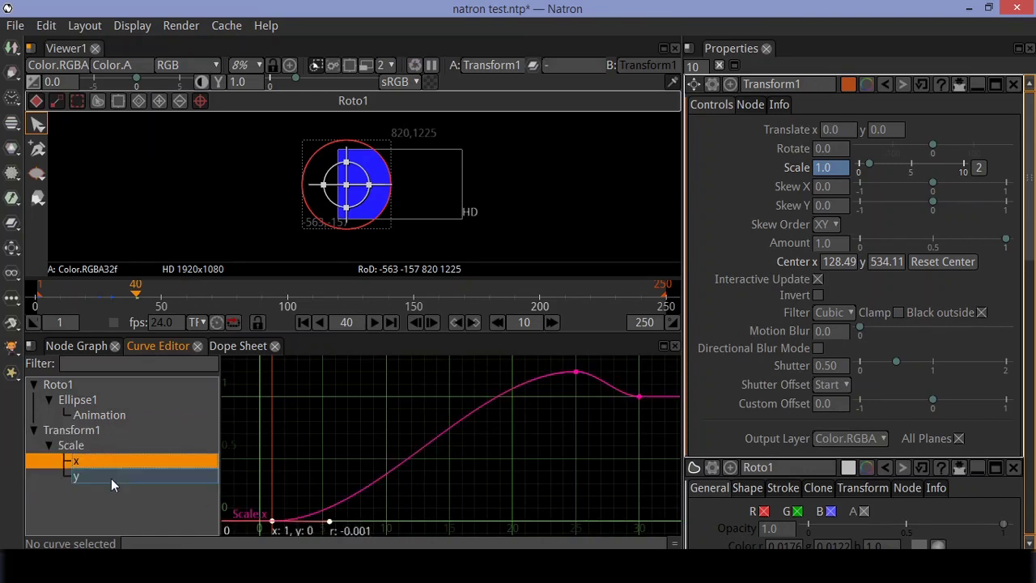
left_click(111, 478)
left_click(272, 521)
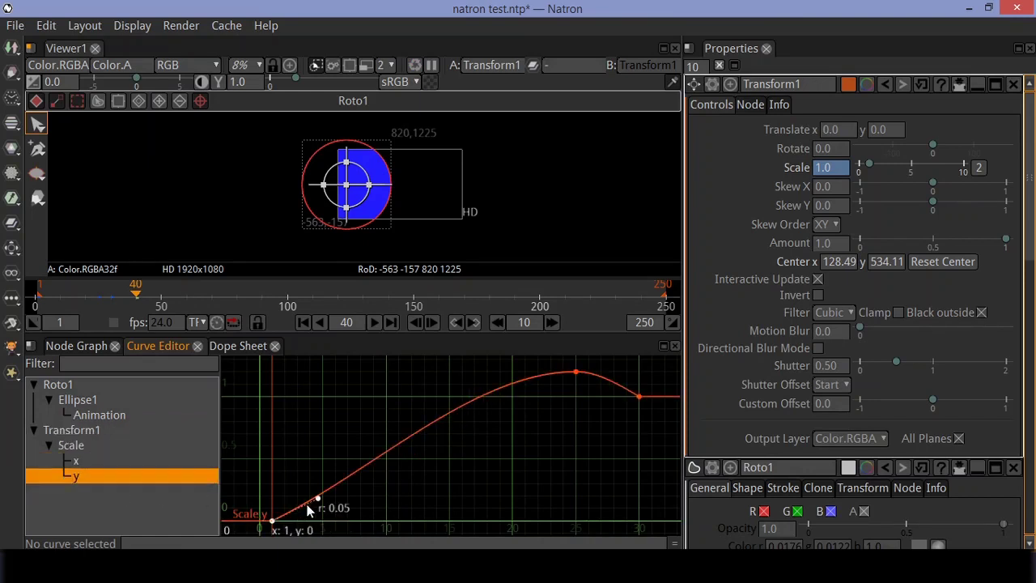
left_click_drag(318, 498, 322, 521)
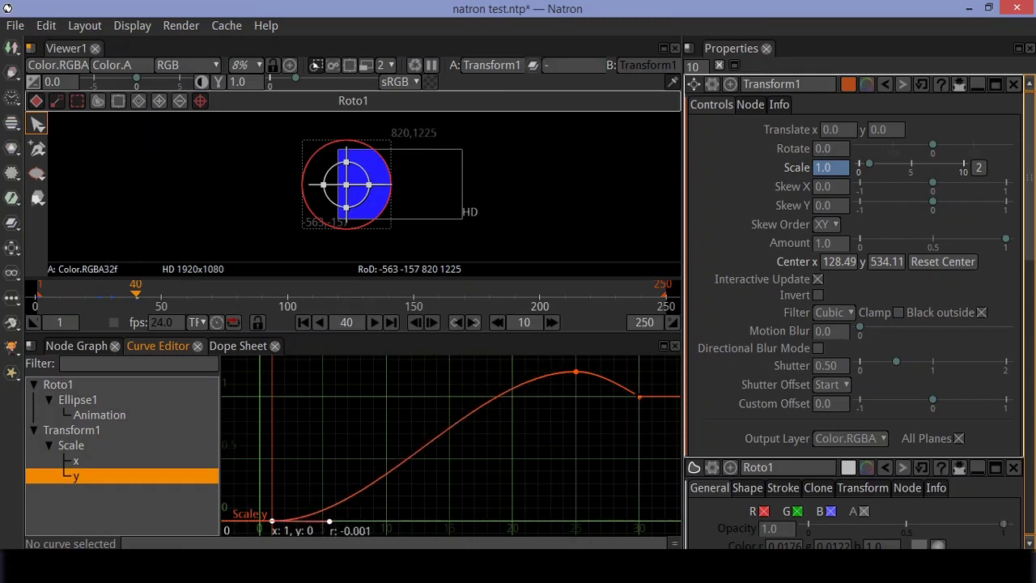
left_click(640, 397)
left_click_drag(618, 386, 612, 405)
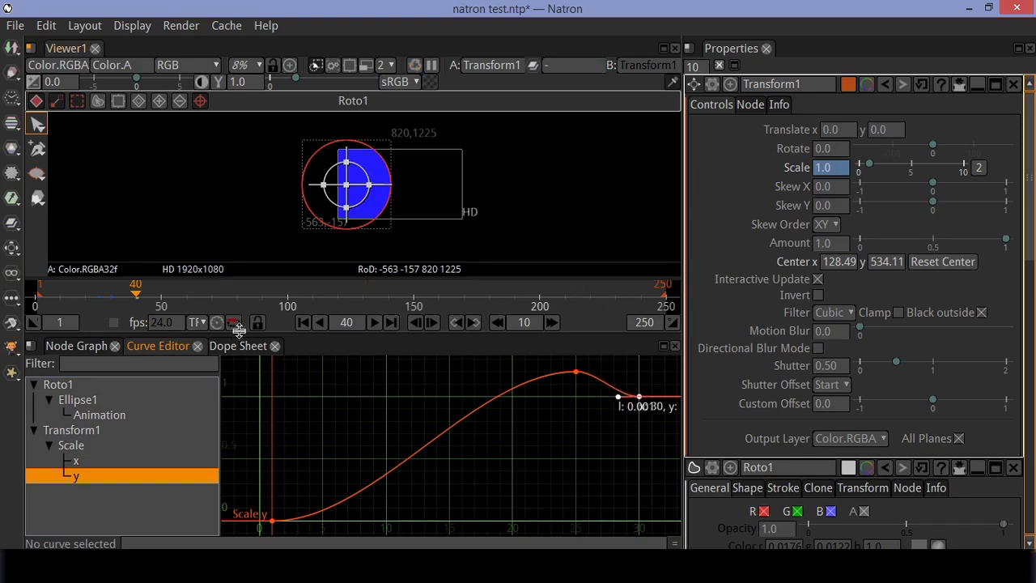
Play the eased scale animation from the first frame, stop it, and return to frame 1.
left_click(303, 322)
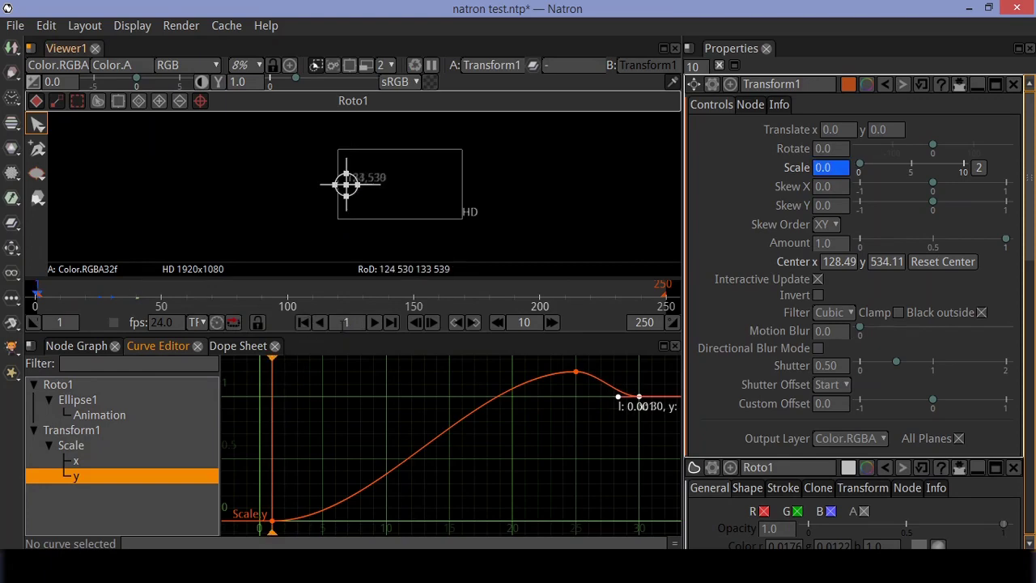
left_click(372, 324)
left_click(373, 323)
left_click(305, 322)
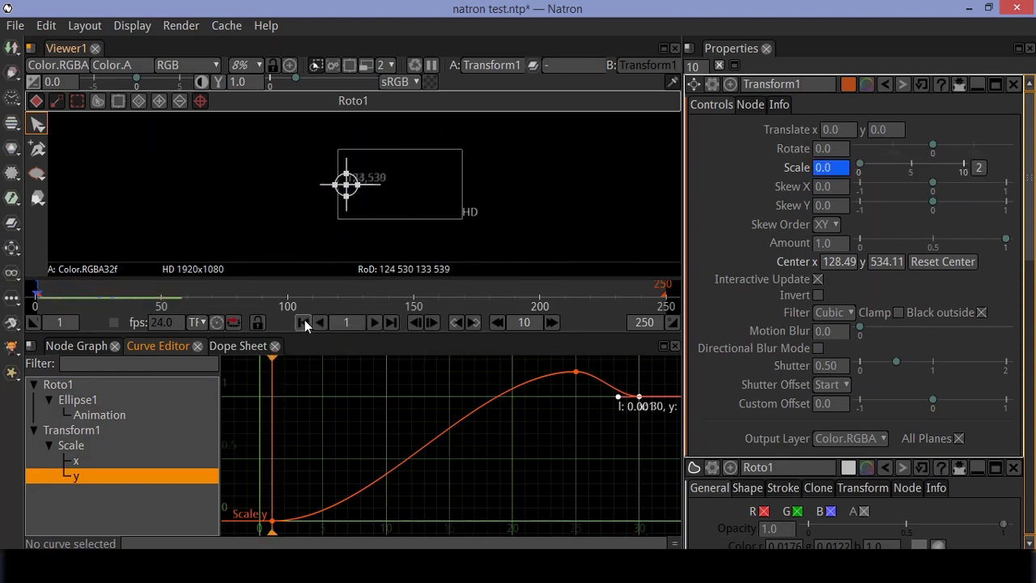
Rename the Roto node in the node graph as "blue circle".
left_click(95, 345)
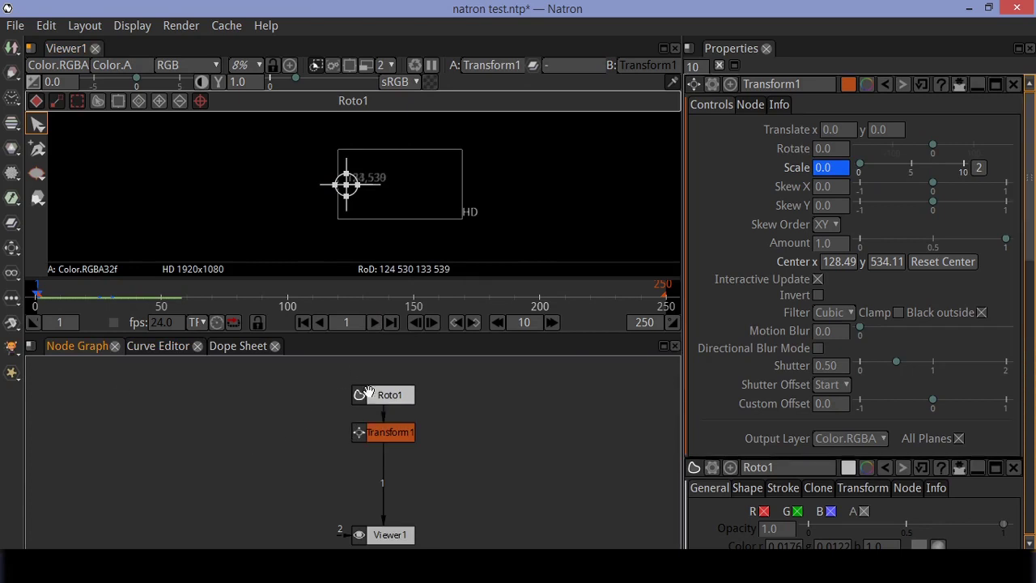
left_click(368, 392)
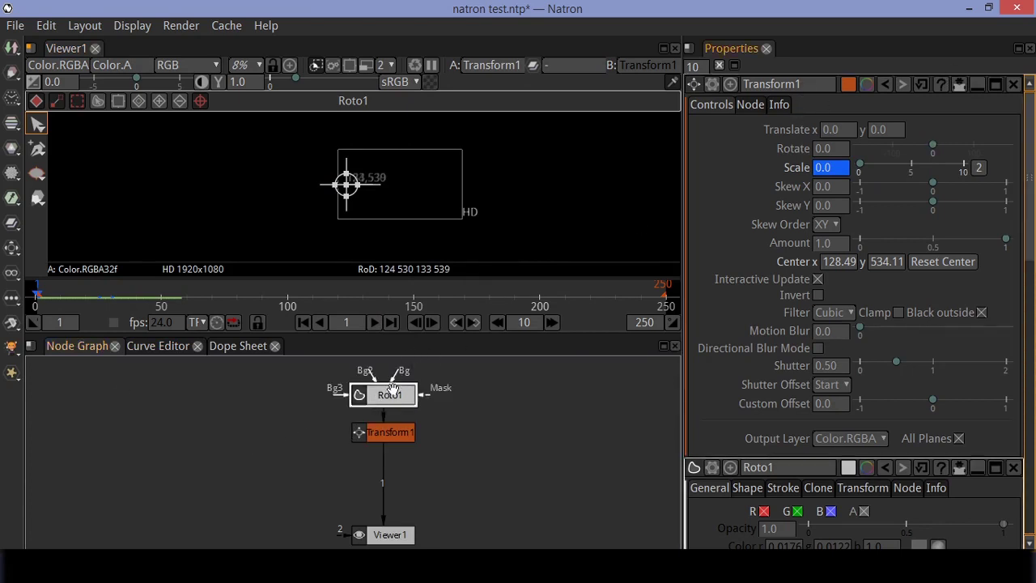
double_click(392, 392)
left_click(788, 88)
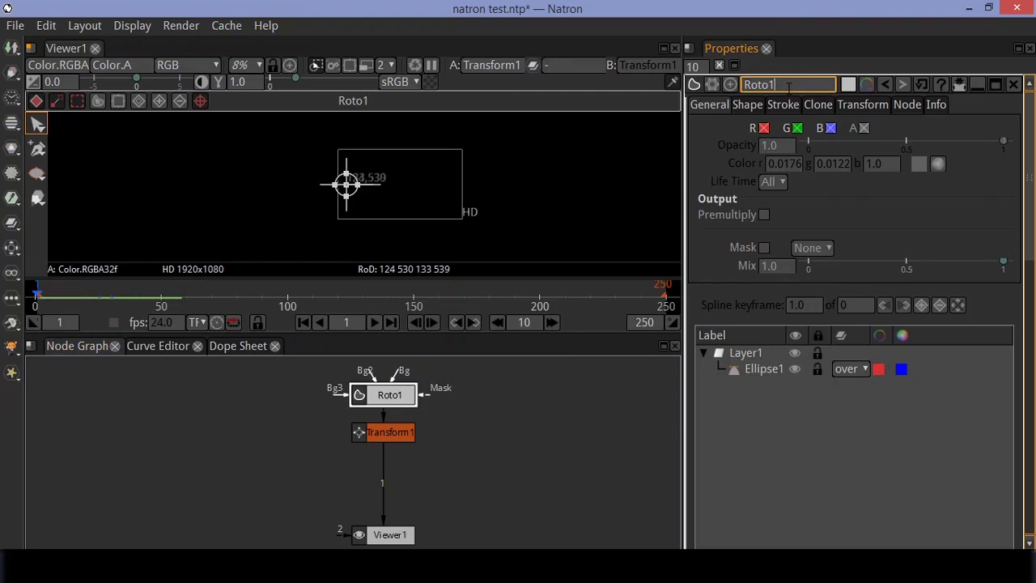
double_click(788, 88)
key("BackSpace")
left_click(514, 446)
left_click(392, 435)
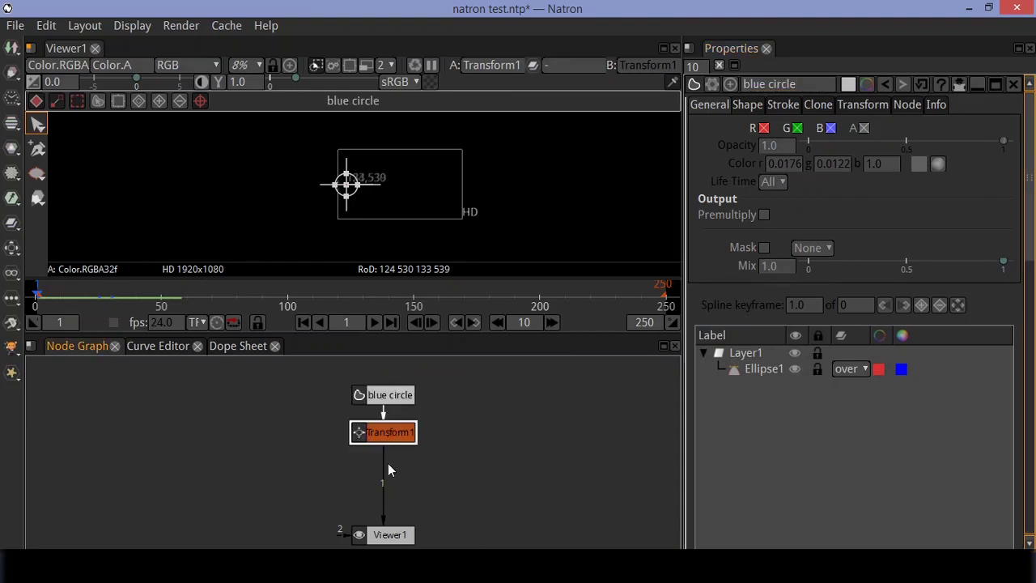
Add a second Roto node beside the blue circle node and connect its output to the Viewer.
left_click(392, 396)
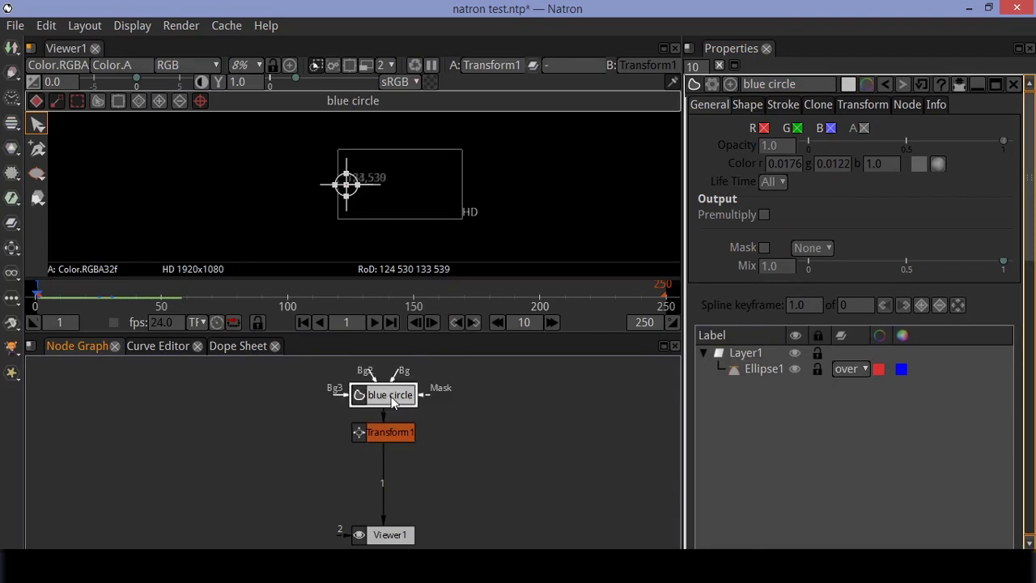
right_click(509, 412)
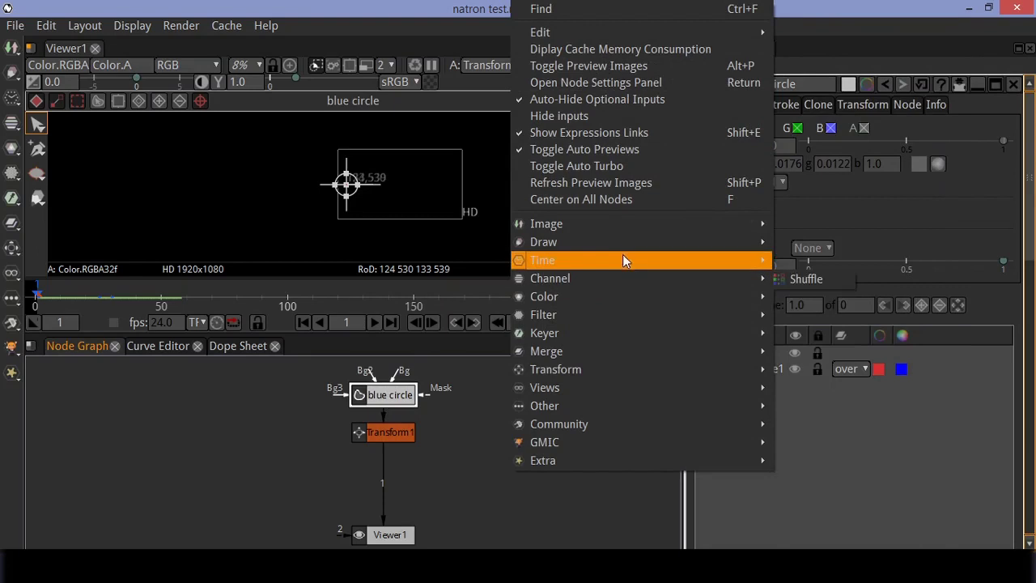
mouse_move(626, 246)
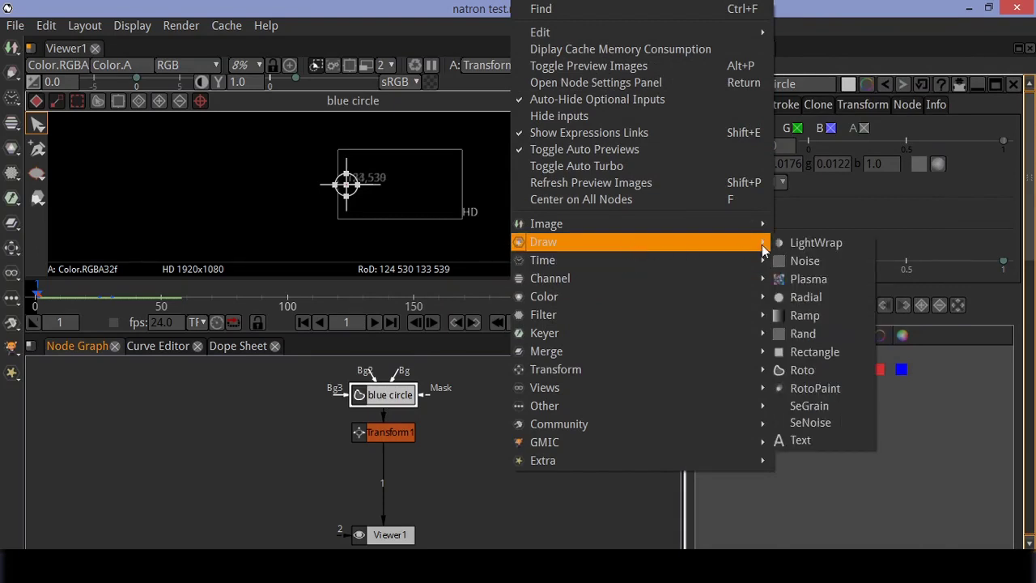
left_click(818, 370)
left_click_drag(357, 431, 385, 403)
scroll(462, 467, "down", 1)
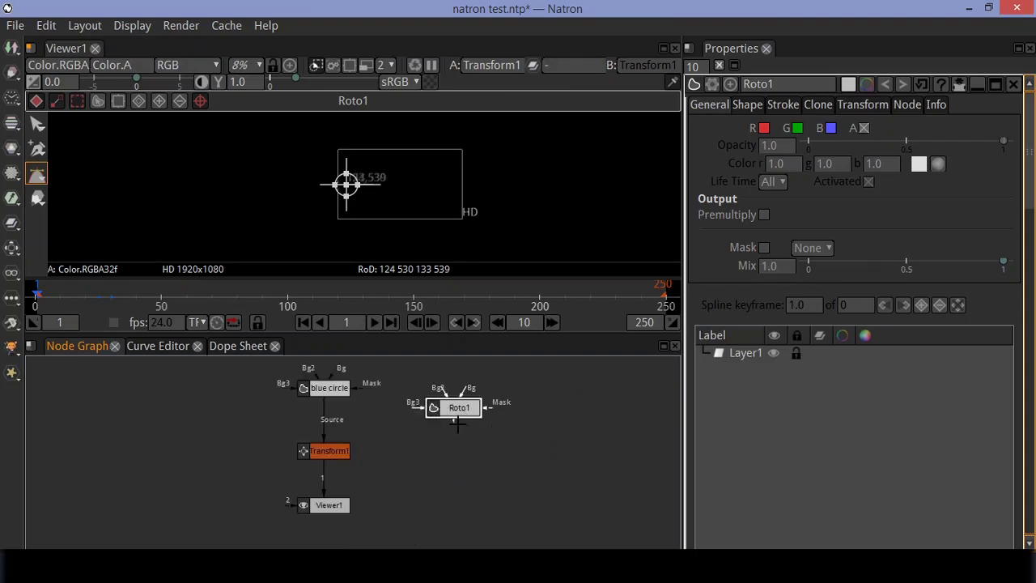
left_click_drag(454, 420, 341, 503)
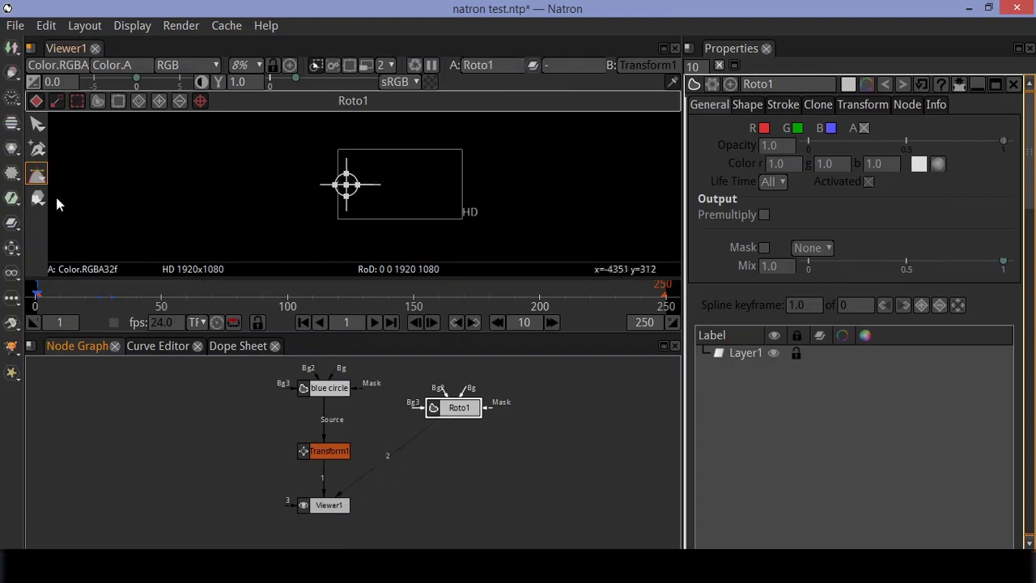
Draw a circle about 920 px across inside the HD frame with the new Roto node's Ellipse tool.
left_click(40, 175)
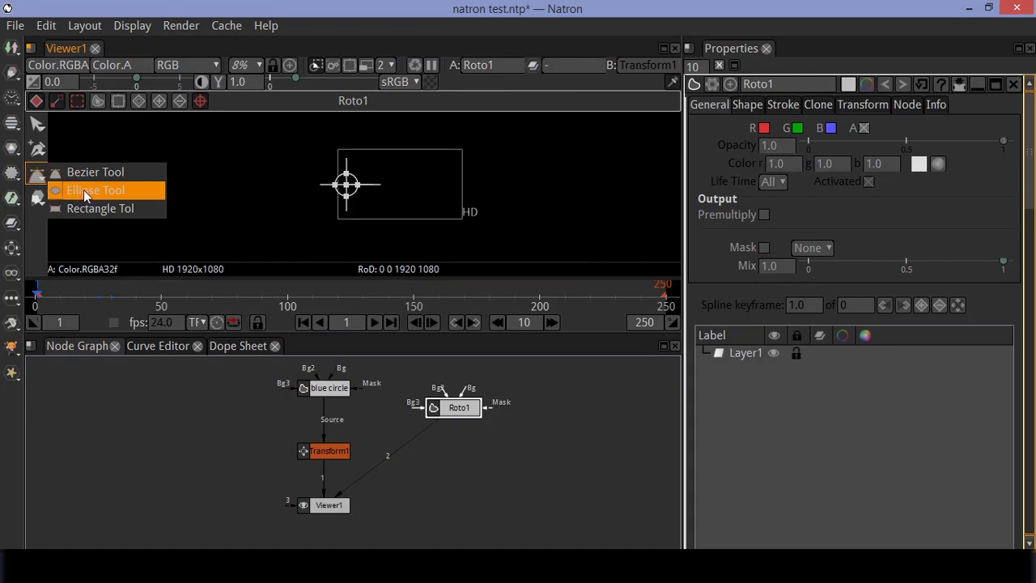
left_click(85, 192)
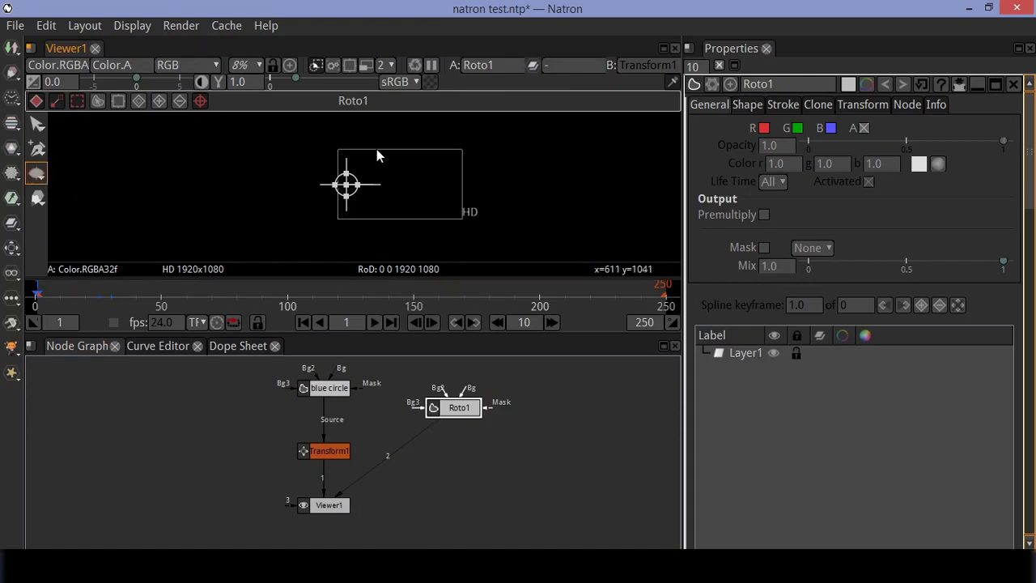
left_click_drag(376, 154, 429, 220)
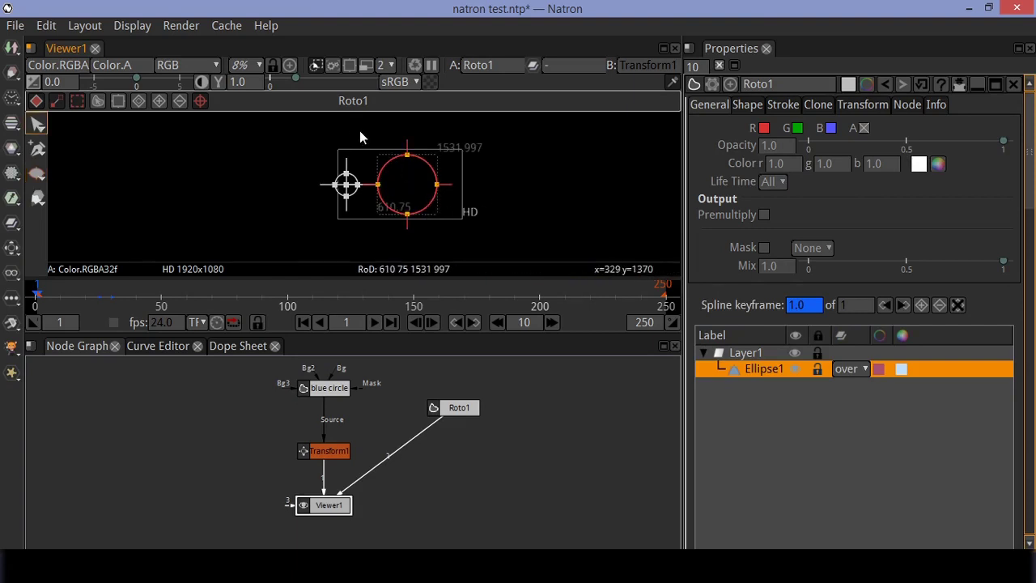
Centre the new circle on the first circle's transform centre and shrink it to about 830 px across.
left_click_drag(360, 131, 466, 251)
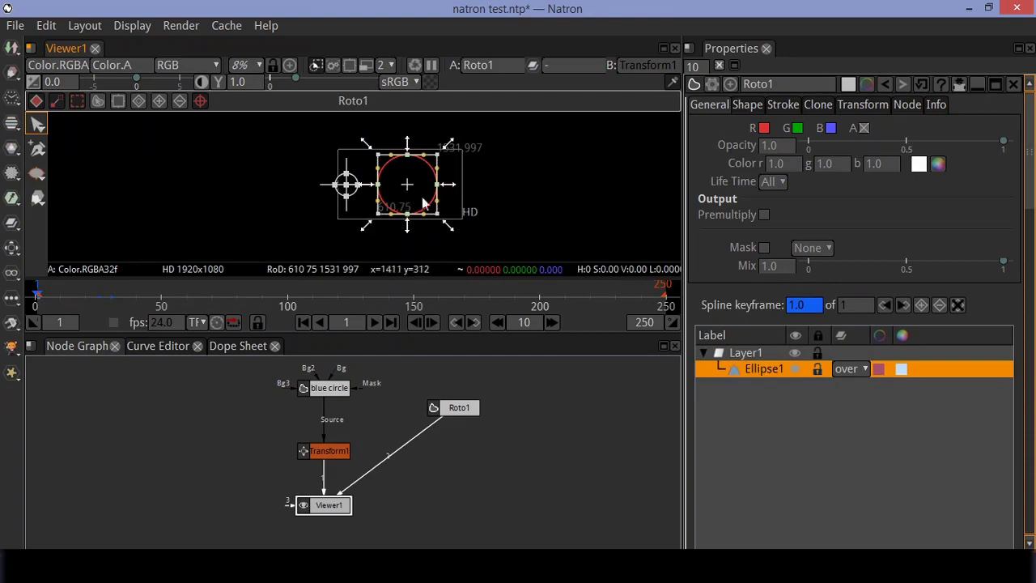
left_click_drag(407, 184, 348, 187)
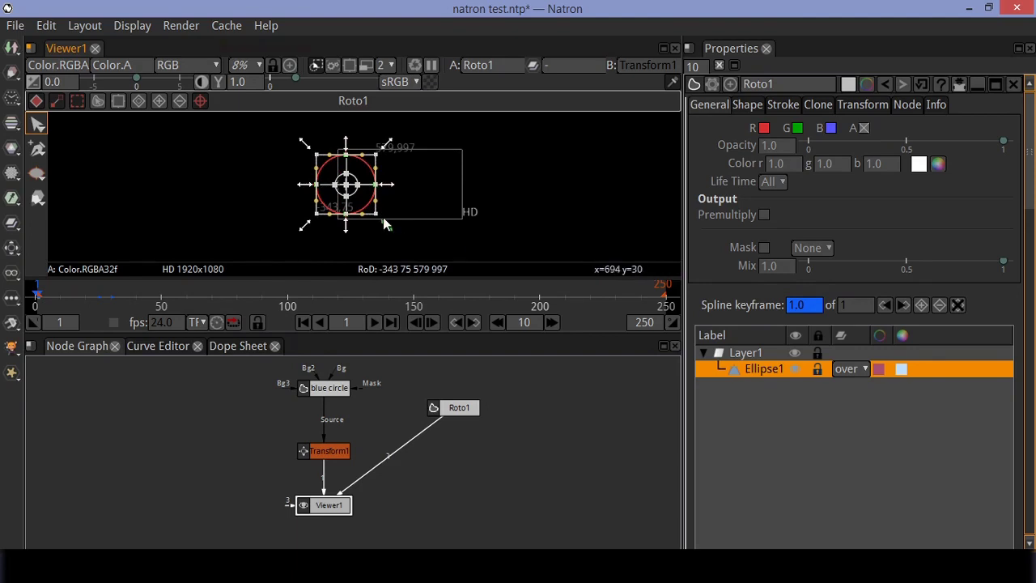
left_click_drag(384, 218, 376, 213)
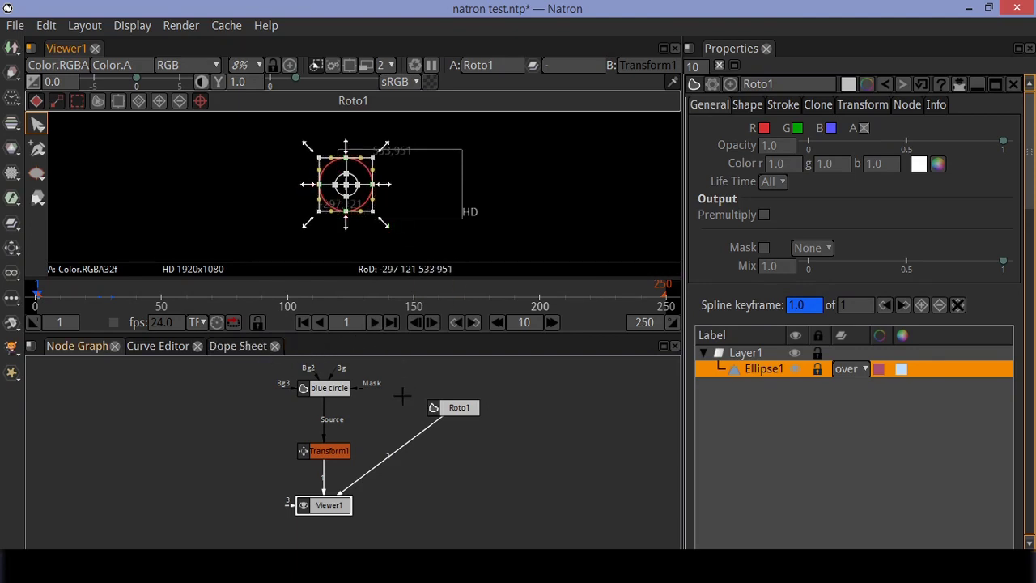
Insert a Transform node between the new Roto node and the Viewer, and align the Roto node above it.
left_click(415, 464)
right_click(488, 458)
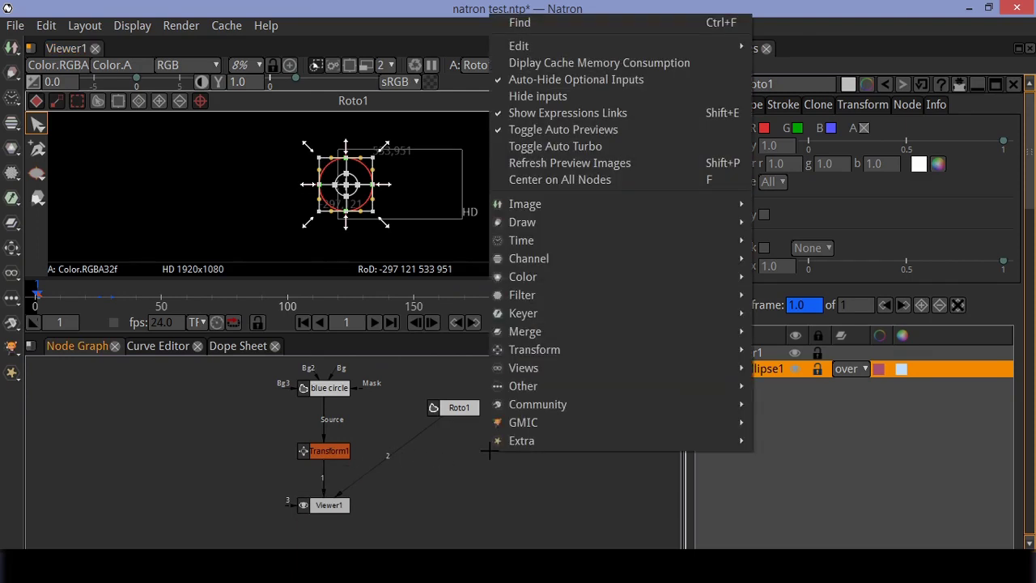
mouse_move(567, 350)
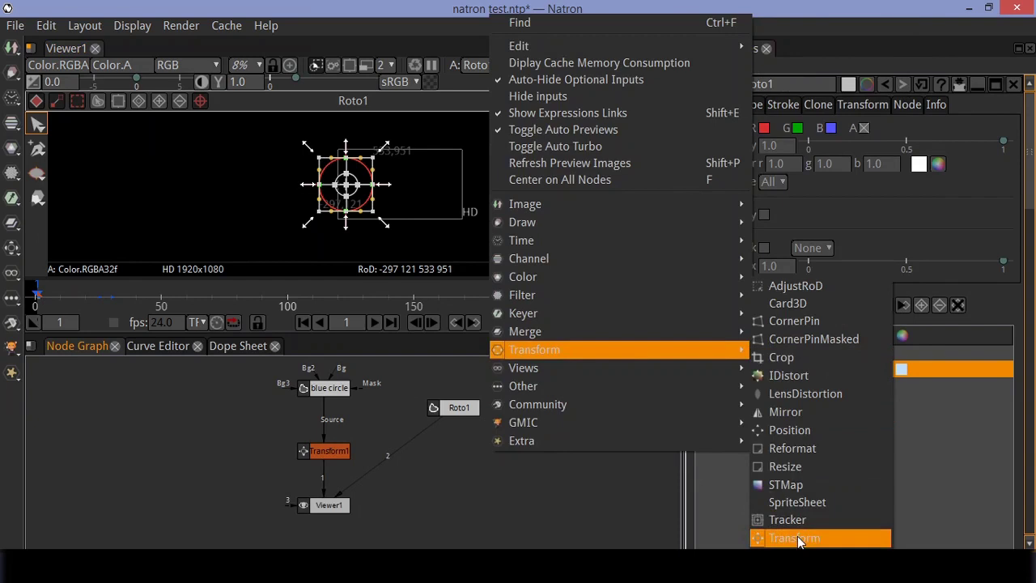
left_click(798, 536)
left_click_drag(369, 465, 410, 444)
left_click(453, 407)
left_click_drag(454, 406, 423, 407)
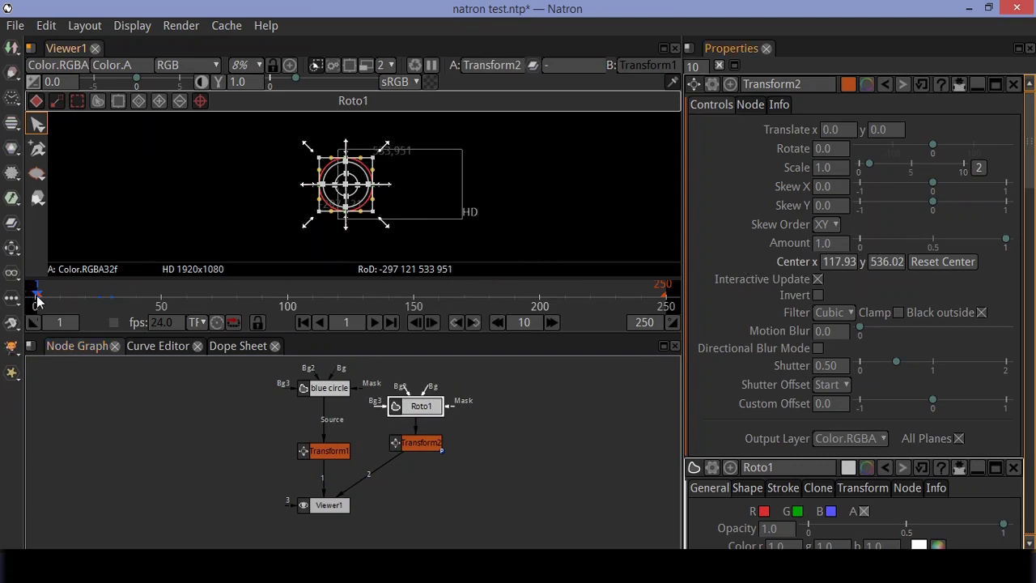
Set a scale keyframe of 0 at frame 10 on the new circle's Transform node.
left_click_drag(42, 299, 60, 299)
left_click(833, 152)
right_click(826, 176)
left_click(842, 180)
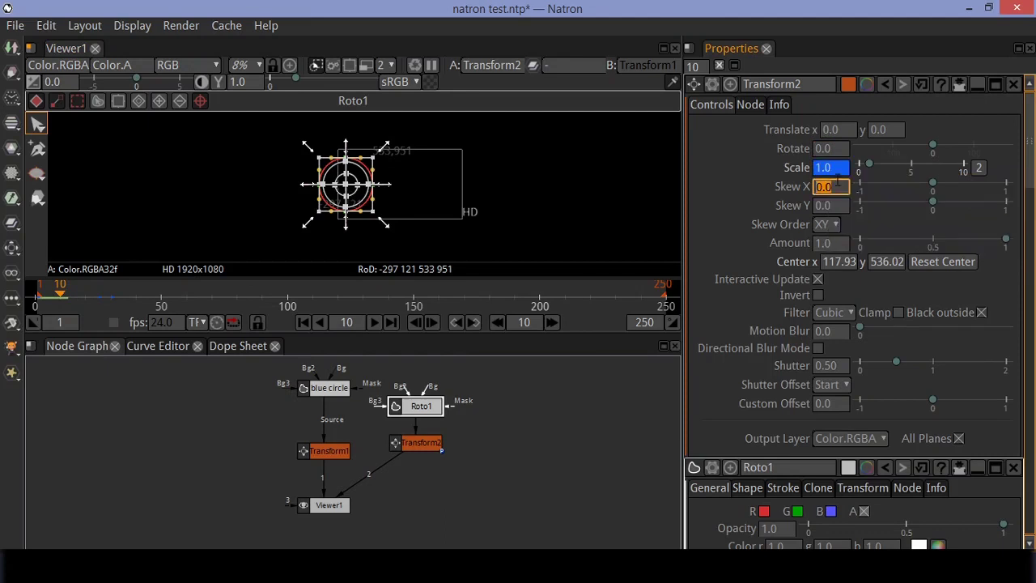
type("0")
key("Return")
Set the new Transform node's scale to 1 at frame 30 and play the animation from the first frame.
left_click_drag(63, 298, 111, 304)
left_click(828, 168)
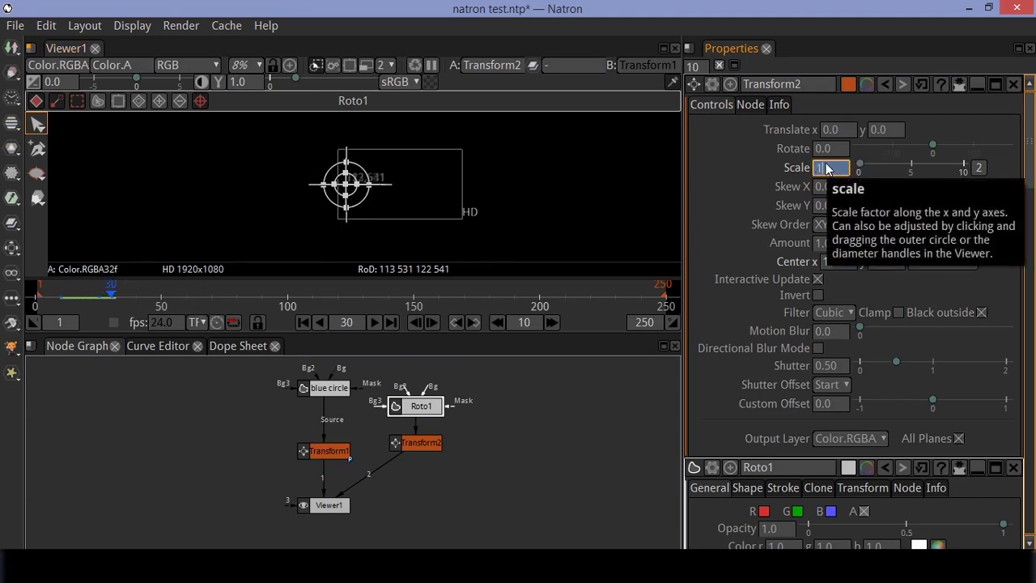
type("1")
key("Return")
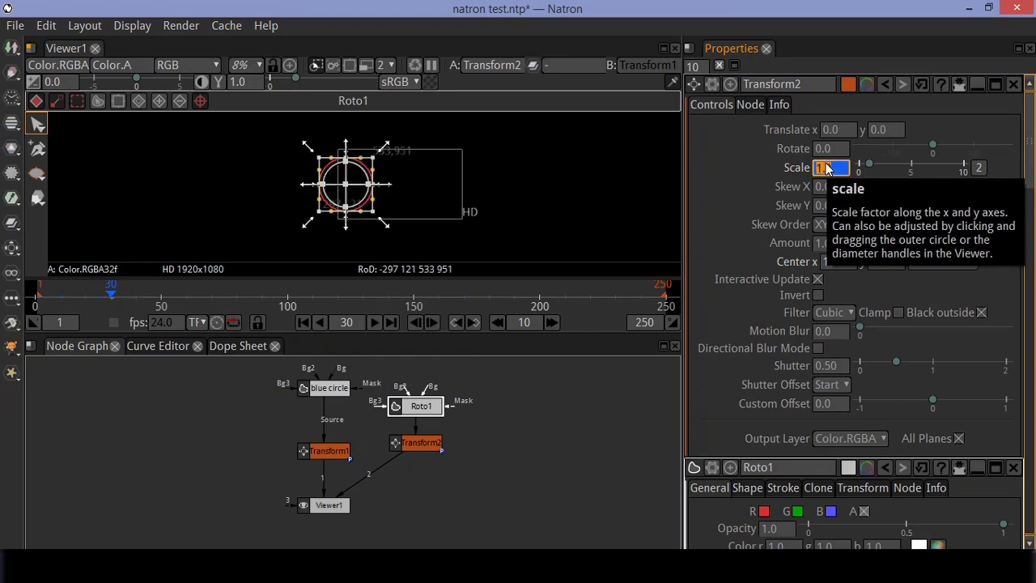
left_click(302, 323)
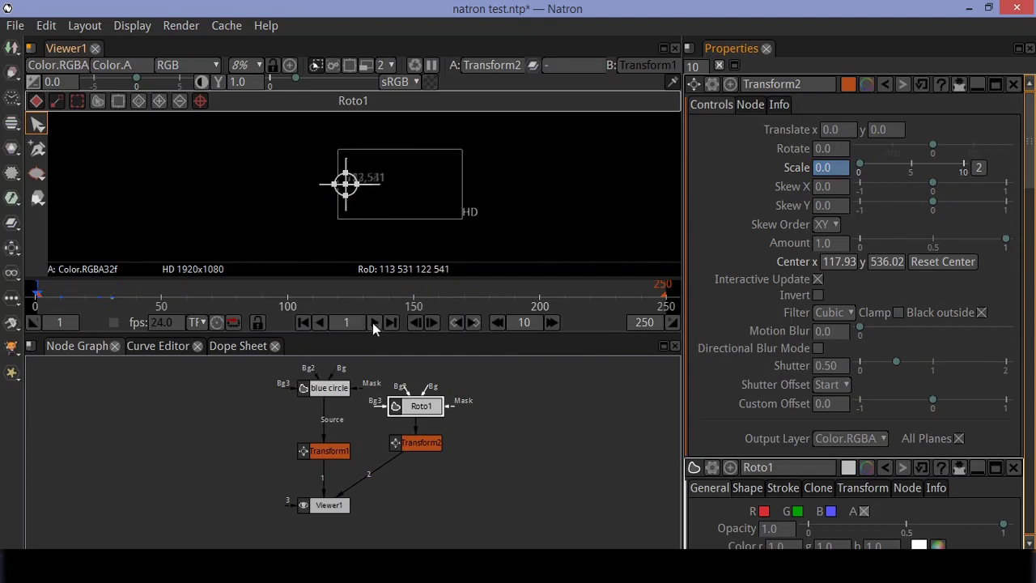
left_click(375, 323)
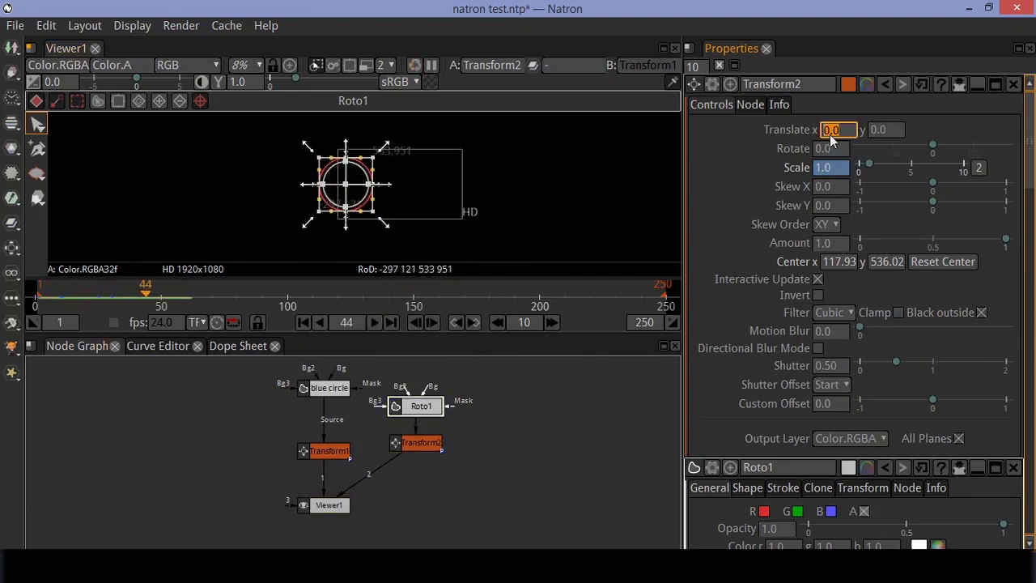
Enable the red, green and blue output channels of the second Roto node.
double_click(419, 413)
left_click(774, 145)
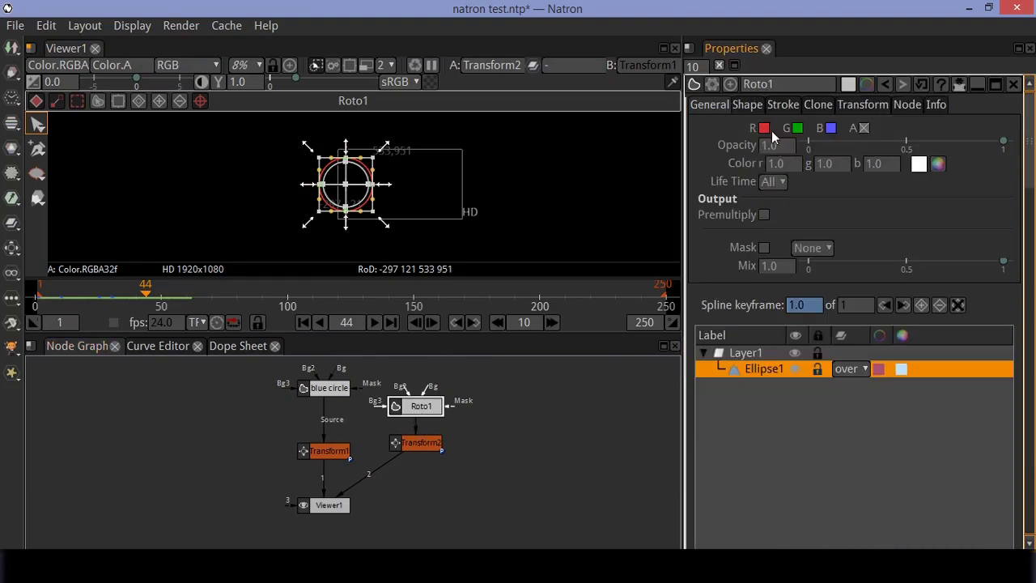
left_click(765, 128)
left_click(797, 128)
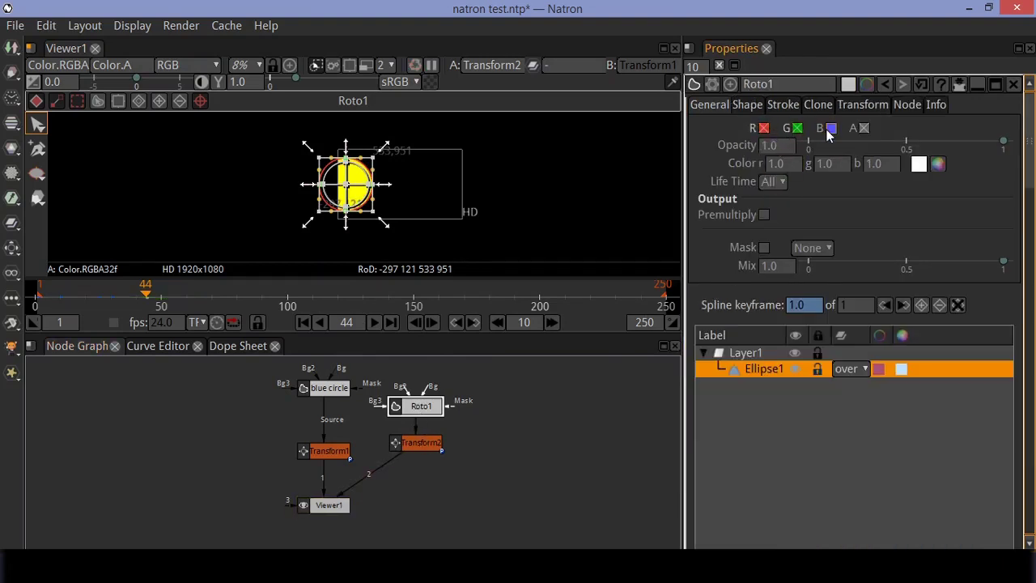
left_click(831, 128)
Set the second circle's colour to light blue, with r 0.0295, g 0.6938 and b 1.0.
left_click(935, 166)
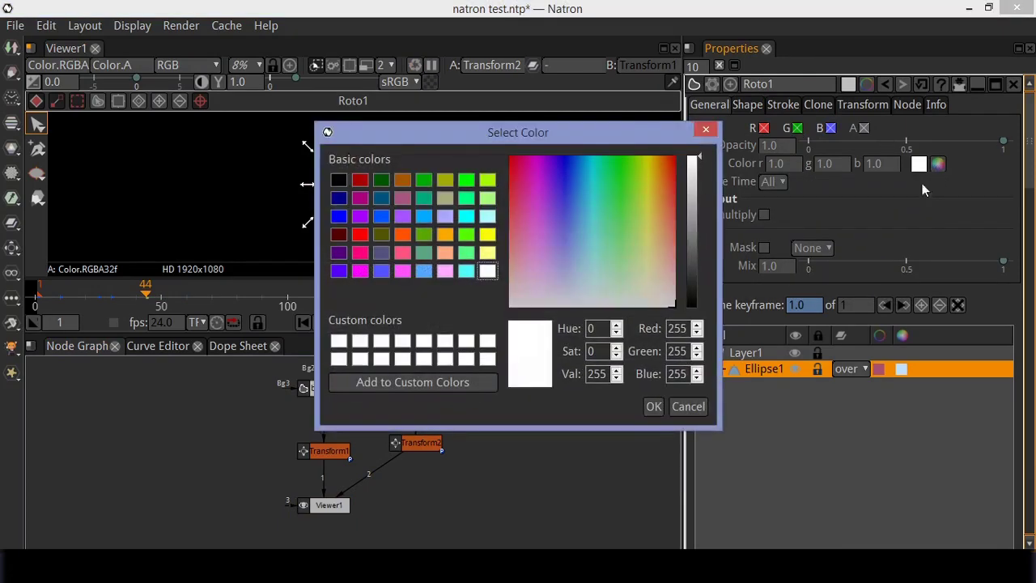
left_click_drag(564, 194, 582, 188)
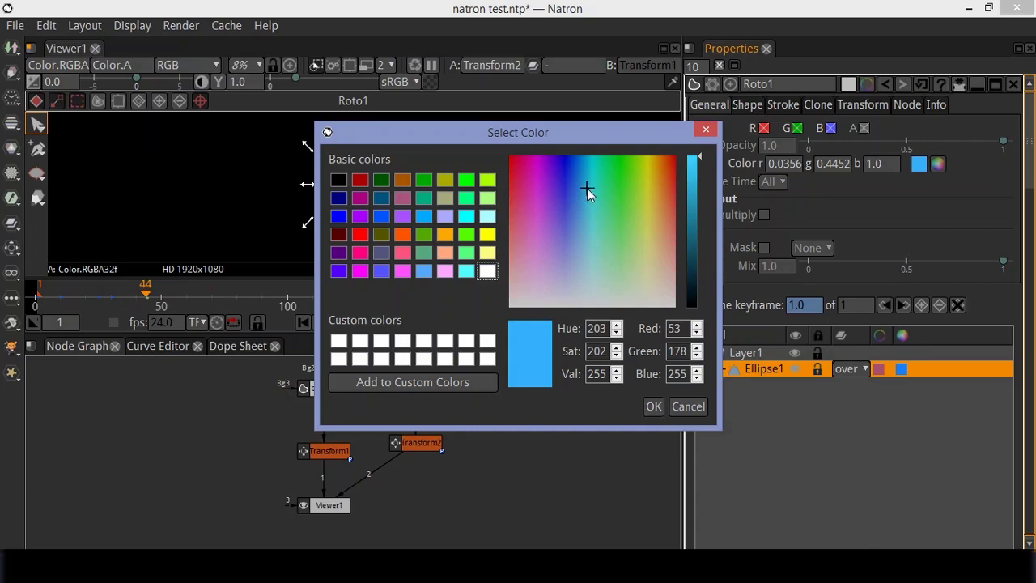
left_click(588, 187)
left_click(653, 407)
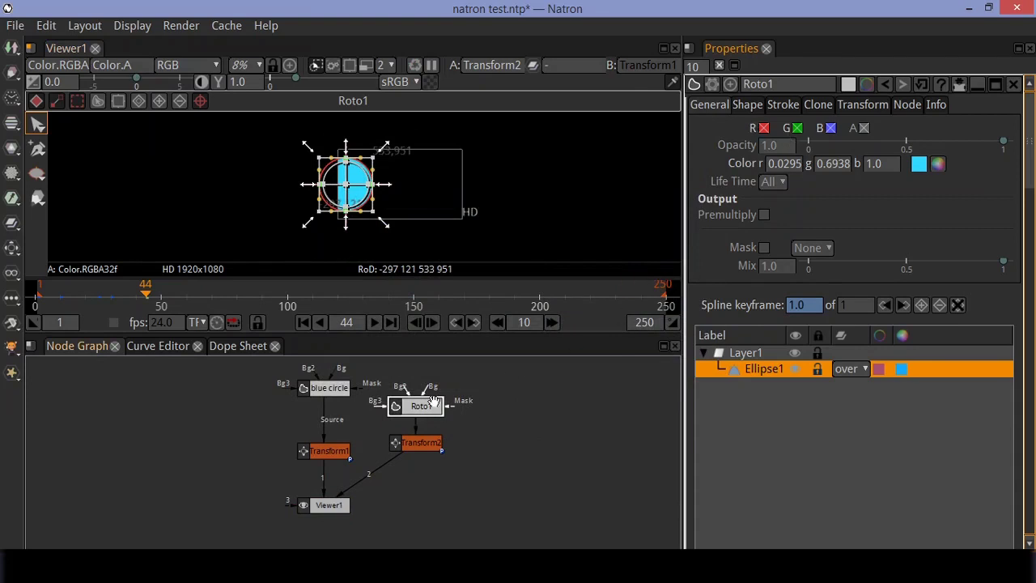
Rename the second Roto node as "cyan circle".
left_click(774, 84)
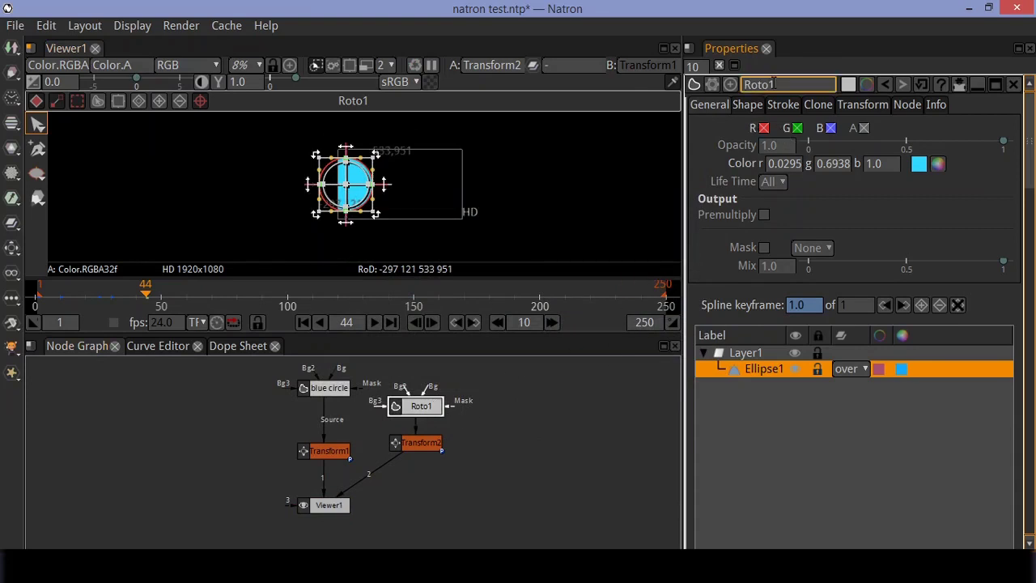
type("cyan circle")
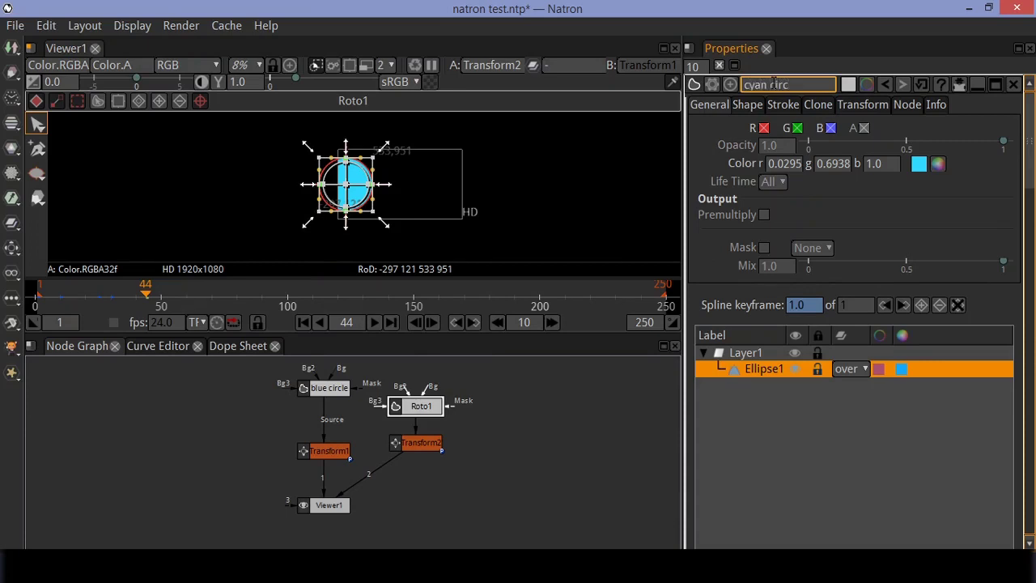
left_click(528, 458)
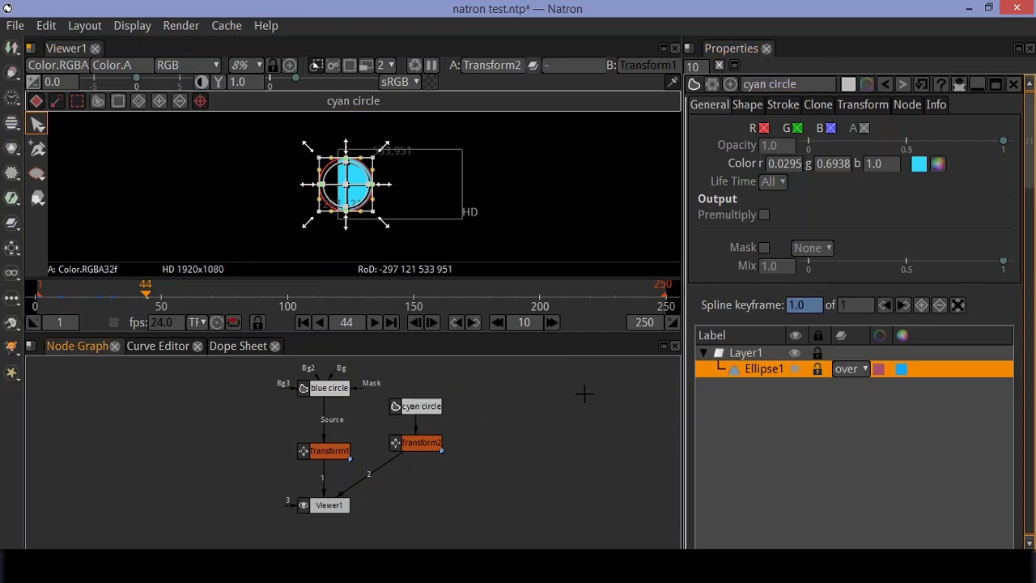
Add a Merge node to the node graph beside Transform2 and connect the viewer's input to it.
right_click(512, 391)
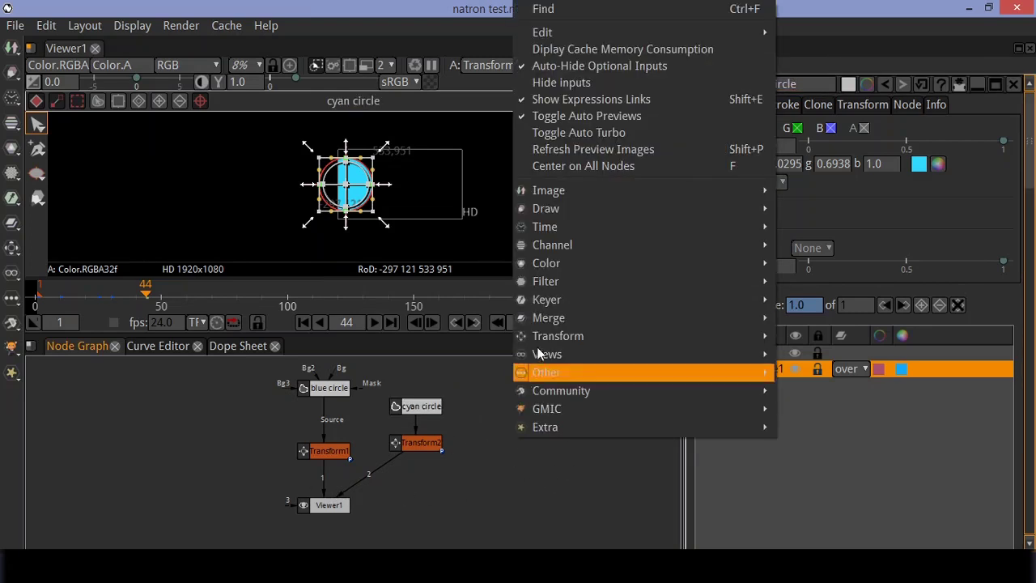
mouse_move(603, 319)
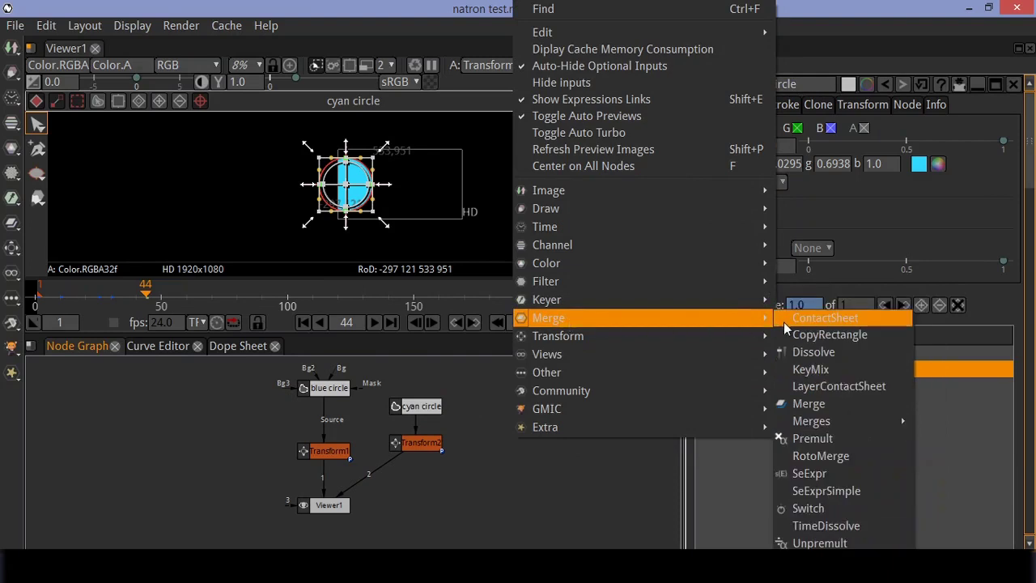
left_click(806, 403)
left_click_drag(383, 462, 483, 465)
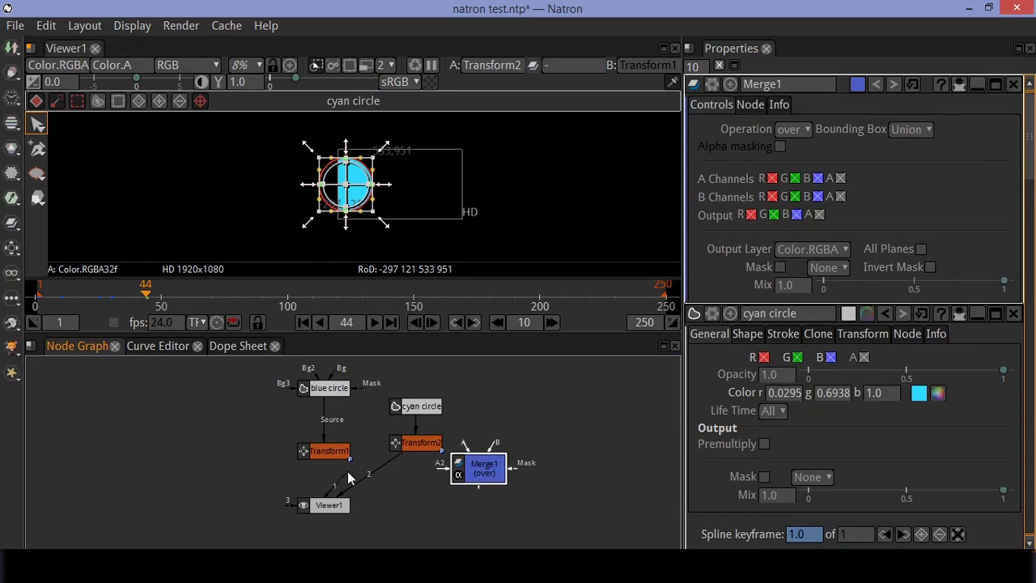
left_click_drag(340, 506, 481, 475)
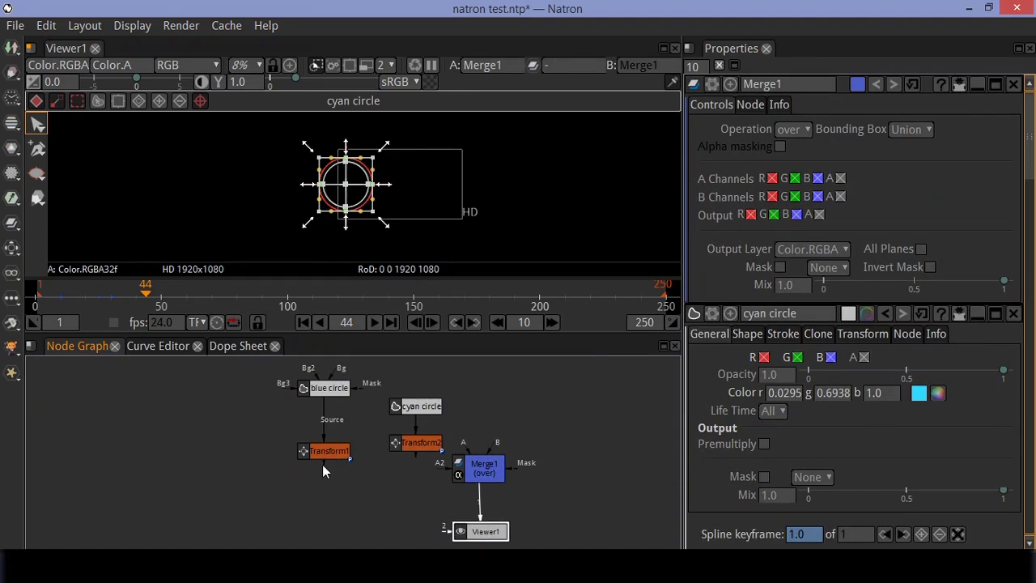
Connect Transform1 to the Merge node's A input and Transform2 to A2, and play the animation from the first frame.
left_click_drag(324, 466, 480, 472)
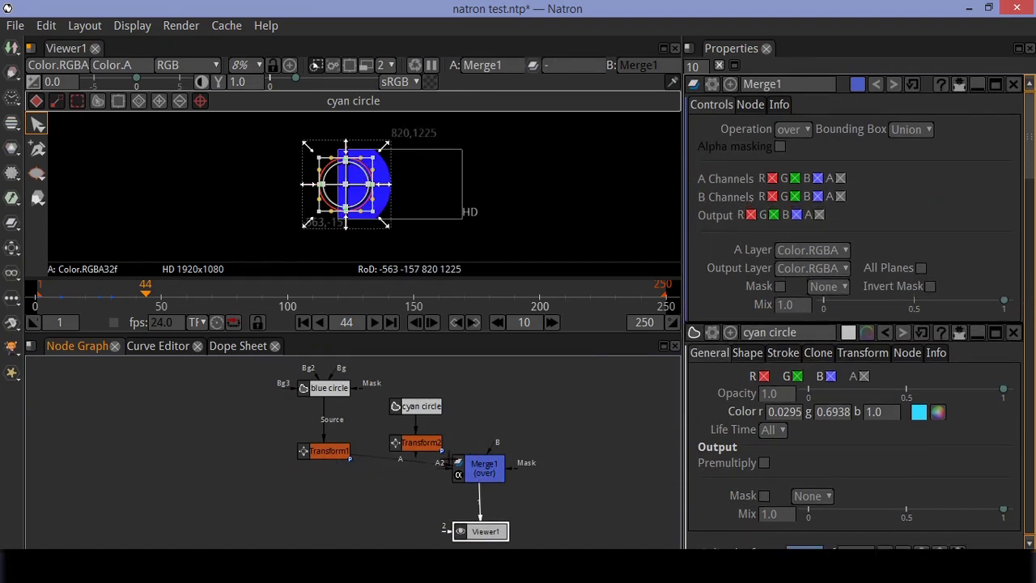
left_click_drag(429, 445, 429, 435)
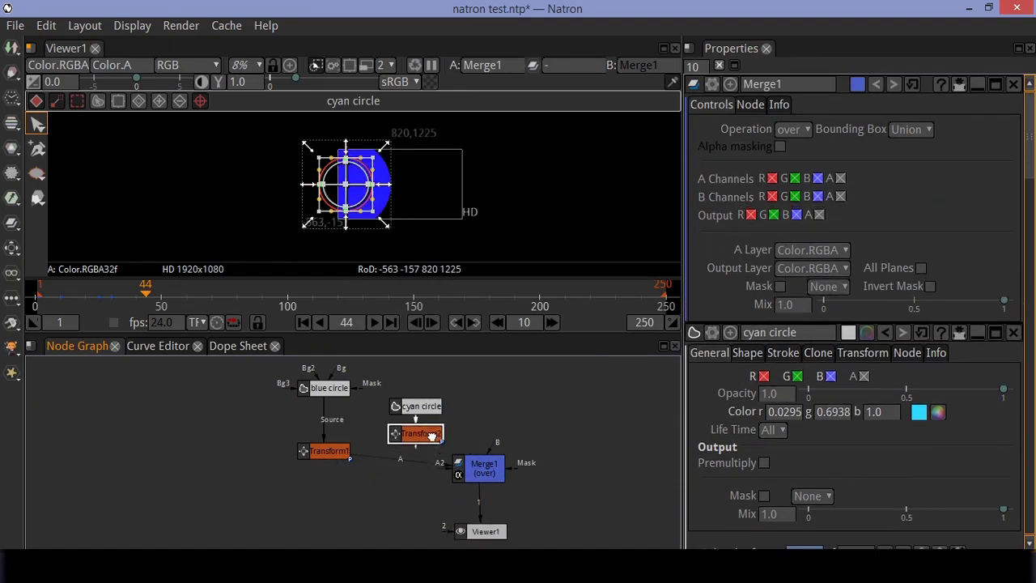
left_click(454, 469)
left_click_drag(445, 468, 419, 435)
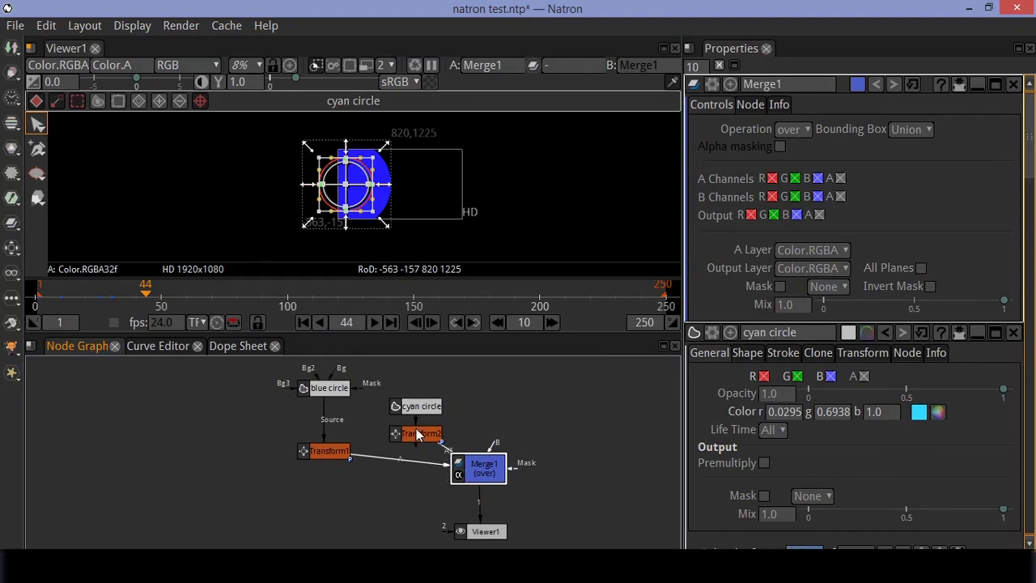
left_click(304, 322)
left_click(379, 327)
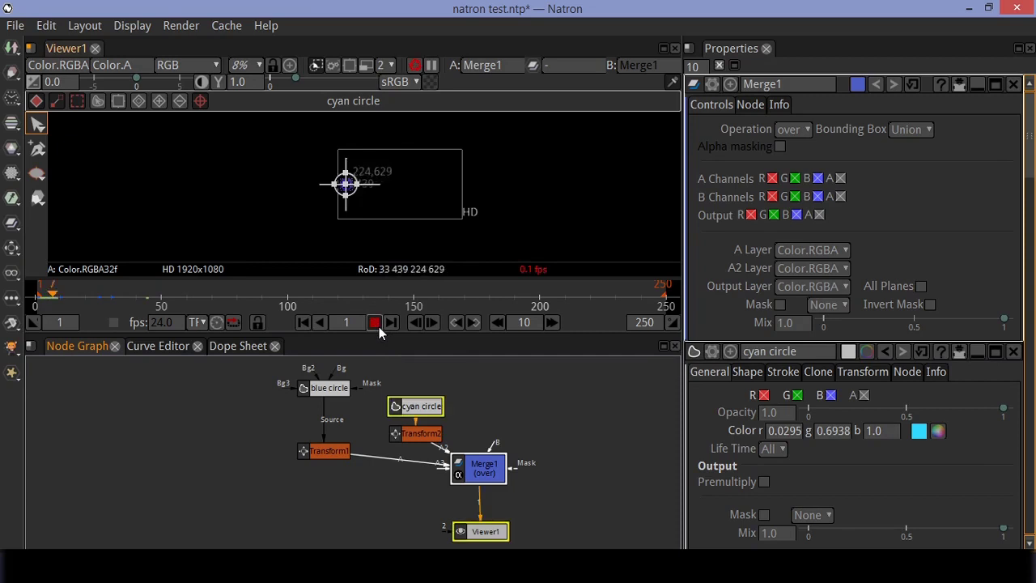
left_click(379, 327)
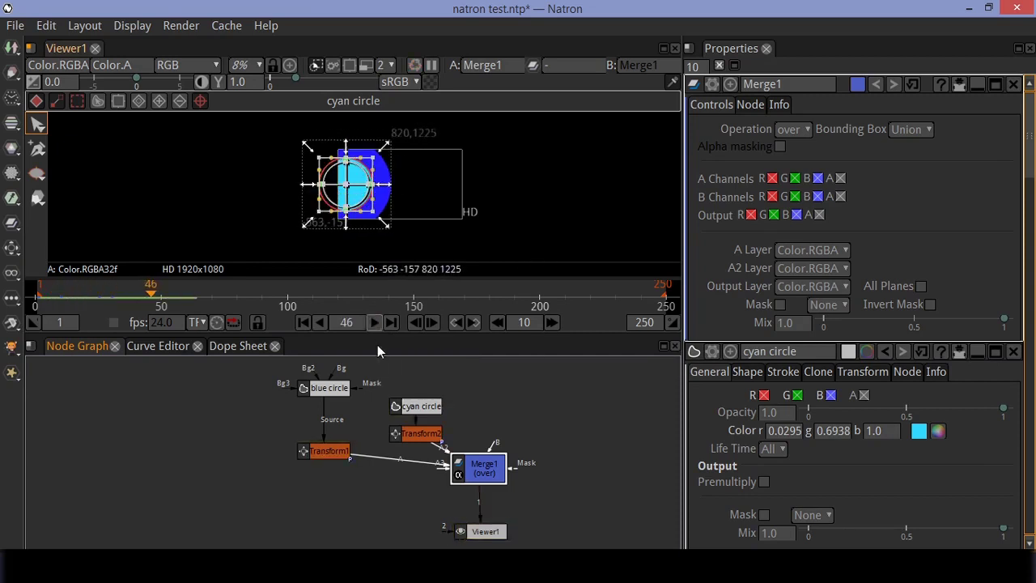
Ease Transform2's scale x curve by flattening the tangents of its keyframes at frames 10 and 30.
left_click(151, 348)
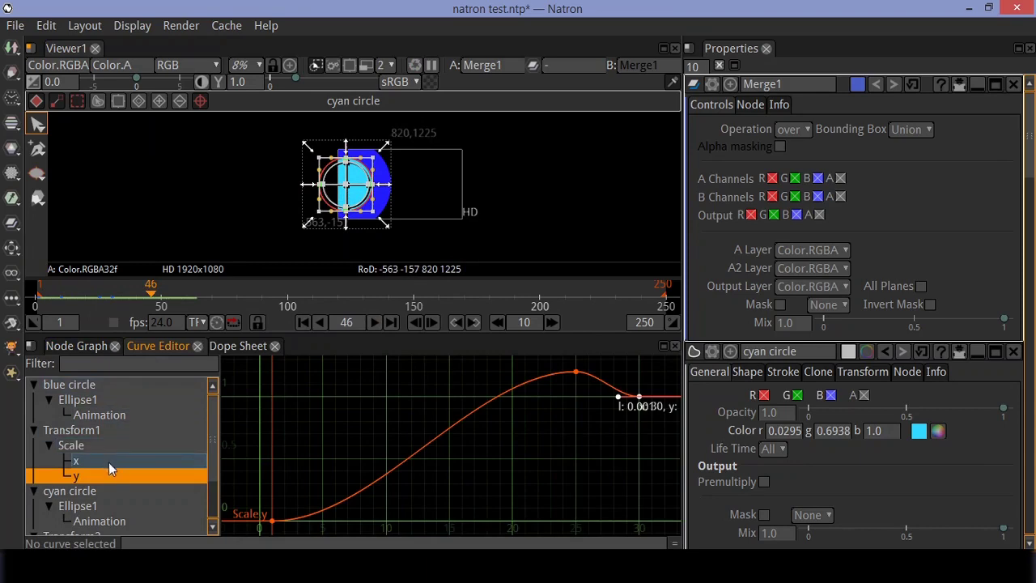
scroll(108, 463, "down", 2)
left_click(85, 479)
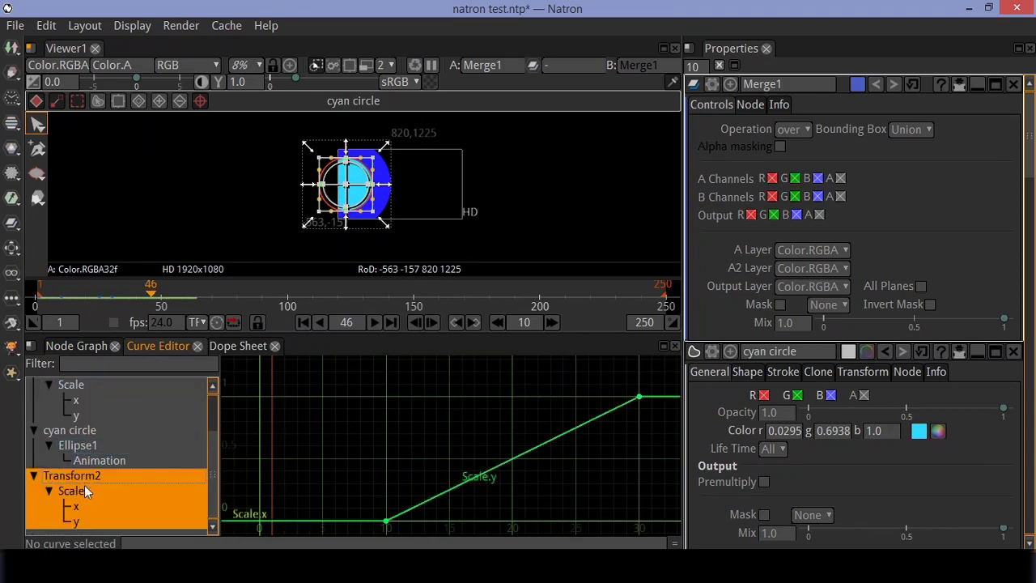
left_click(387, 521)
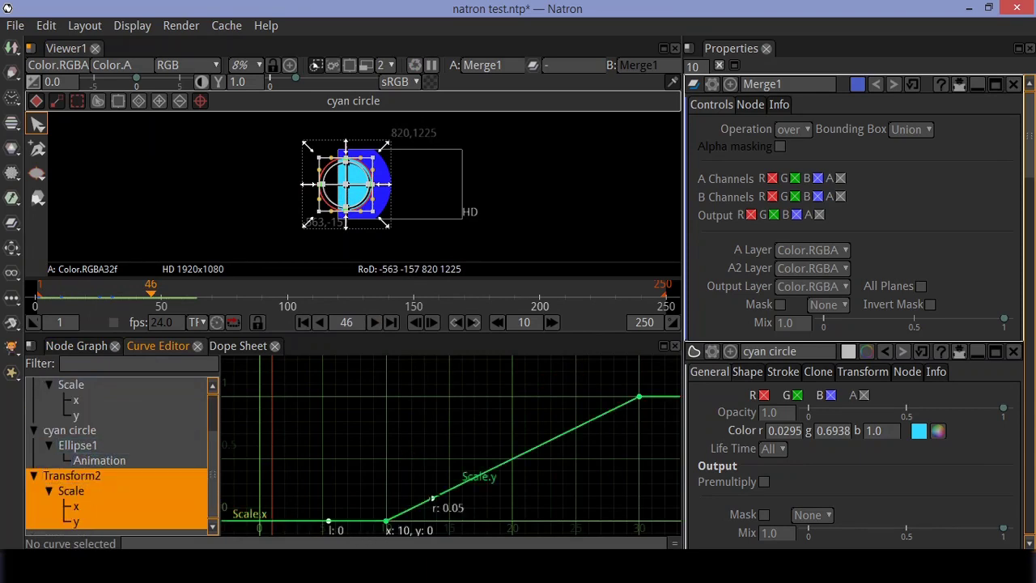
left_click_drag(433, 498, 444, 521)
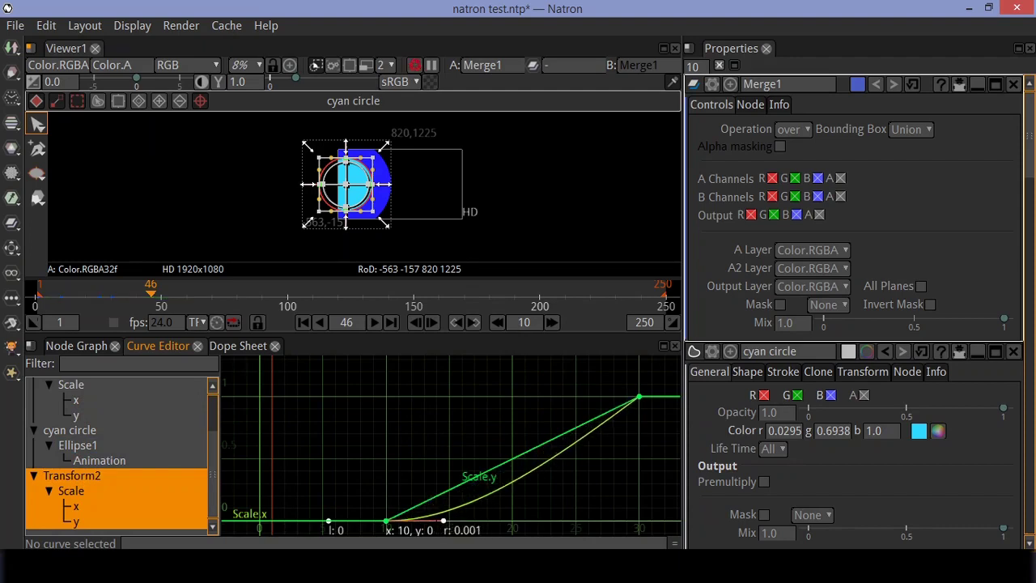
left_click(640, 398)
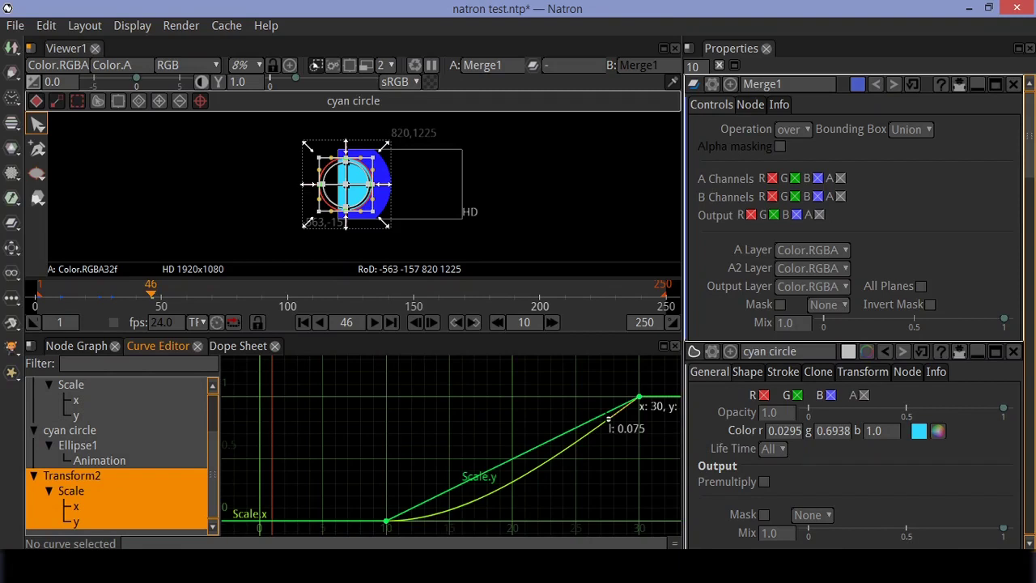
left_click_drag(609, 419, 582, 397)
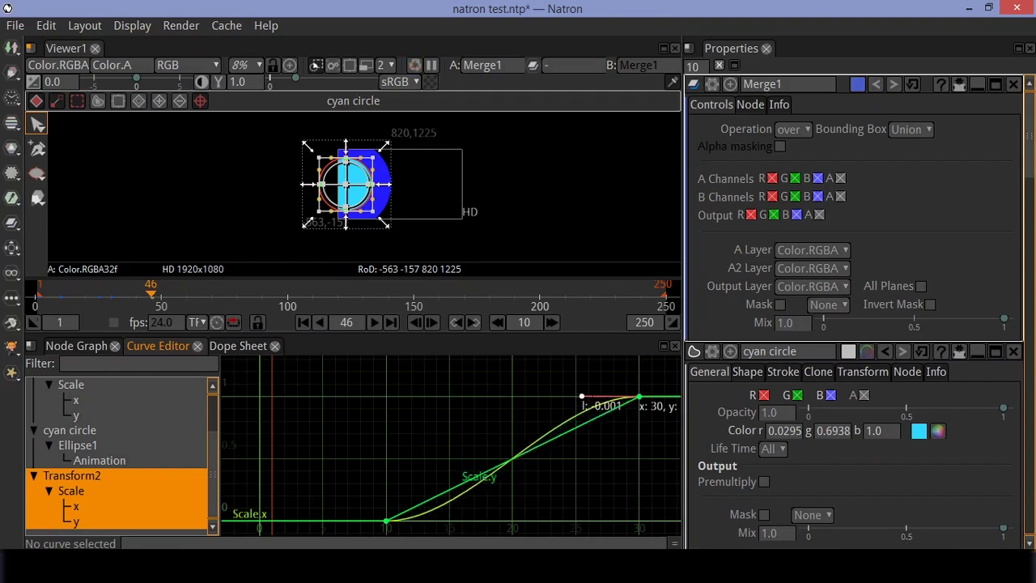
left_click(386, 522)
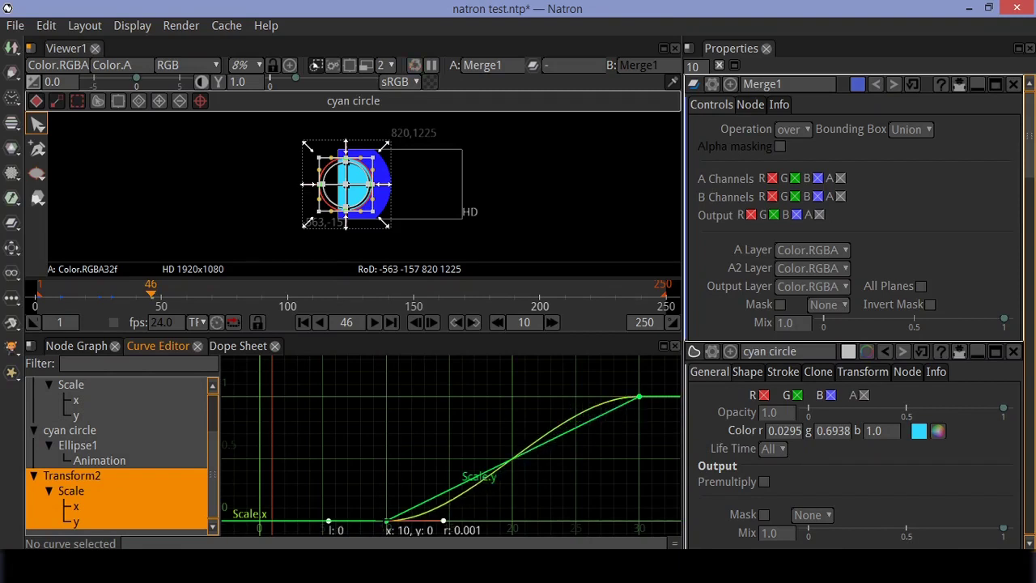
left_click(95, 504)
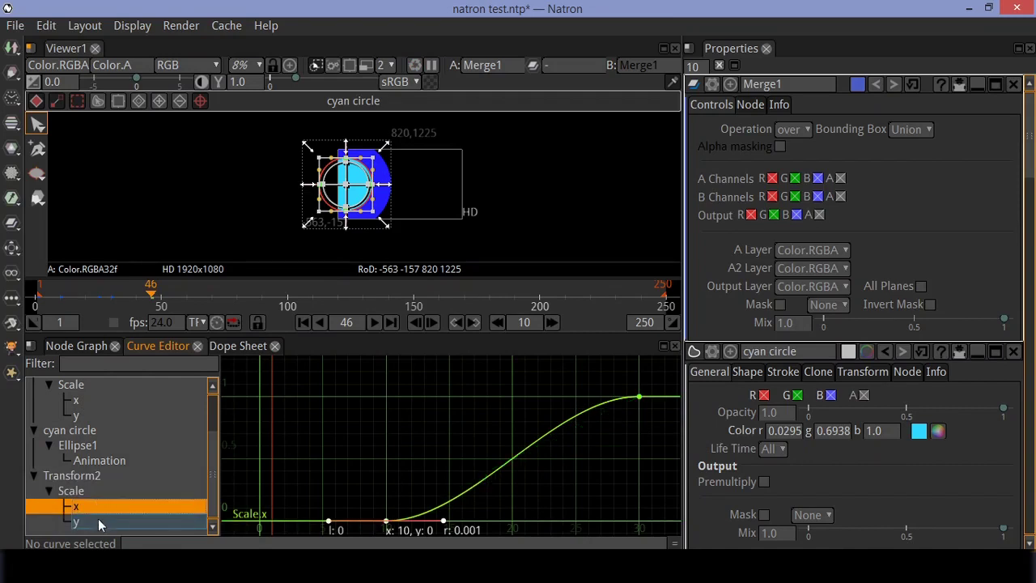
Flatten the tangents of Transform2's scale y keyframes at frames 10 and 30, and play the animation from the first frame.
left_click(99, 523)
left_click(385, 522)
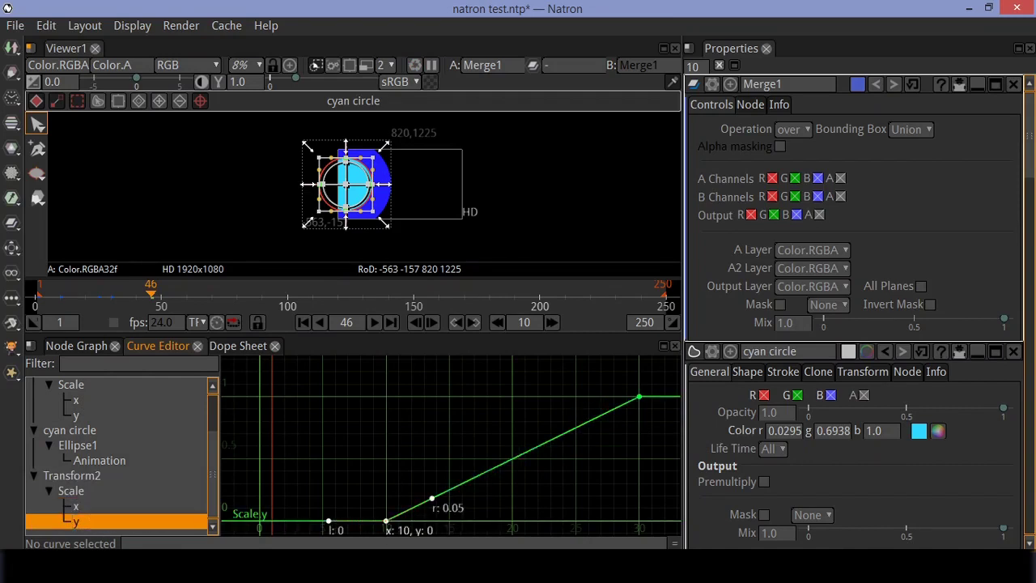
left_click_drag(431, 500, 442, 527)
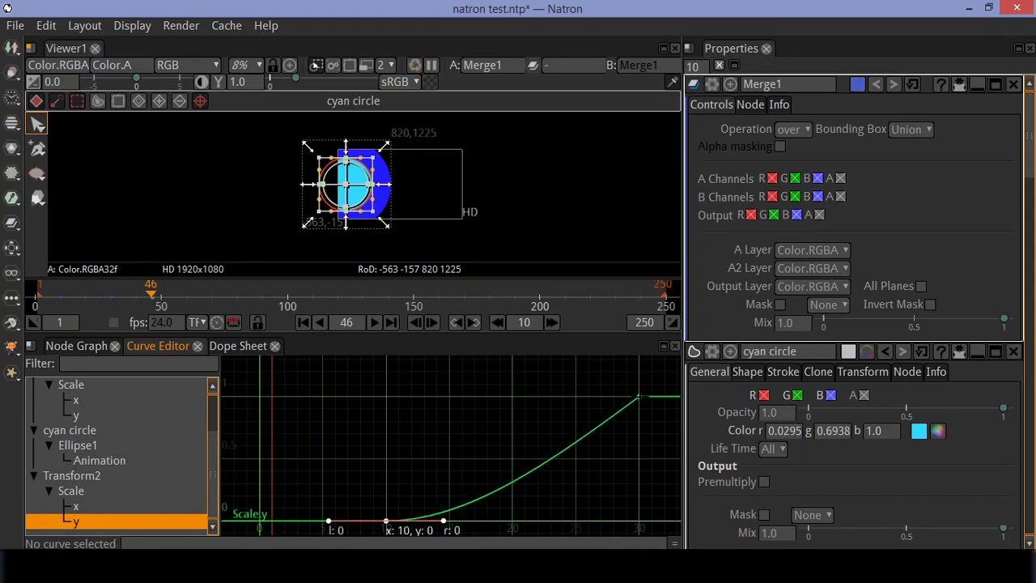
left_click(639, 398)
left_click_drag(609, 420, 582, 399)
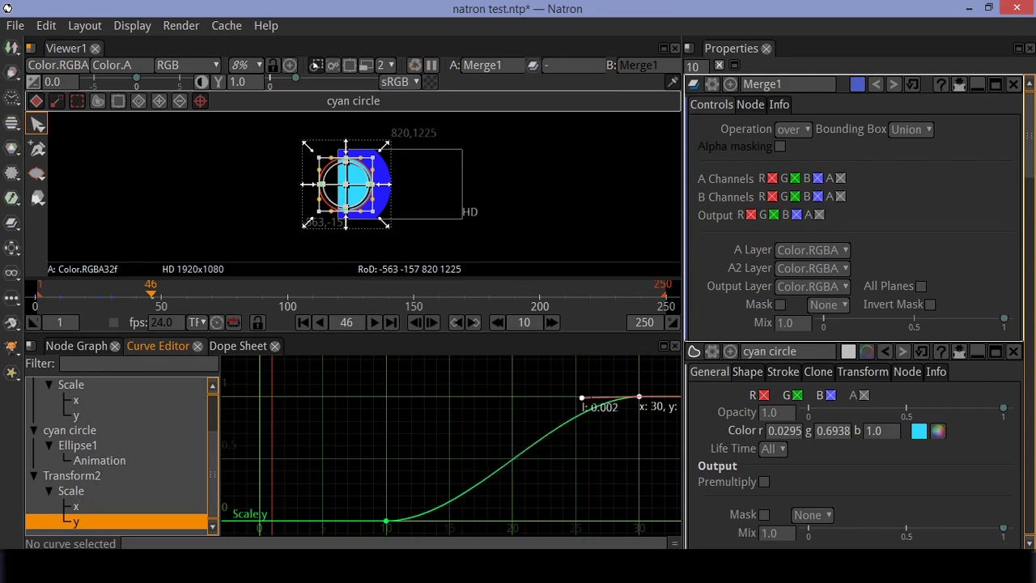
left_click(299, 324)
left_click(378, 325)
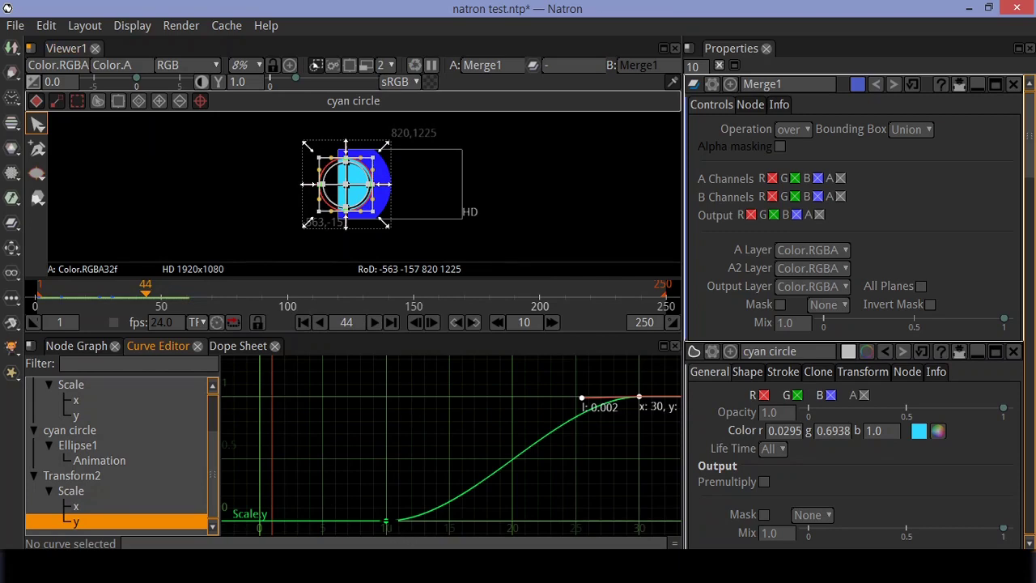
Move Transform2's first scale y keyframe to frame 15 and play the animation from the first frame.
left_click_drag(386, 520, 450, 521)
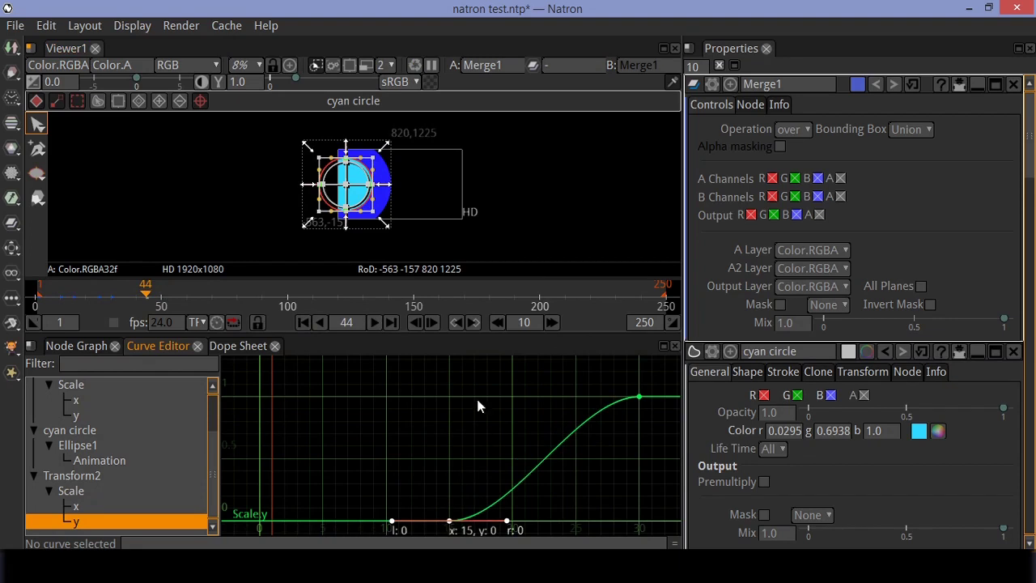
left_click(303, 323)
left_click(376, 322)
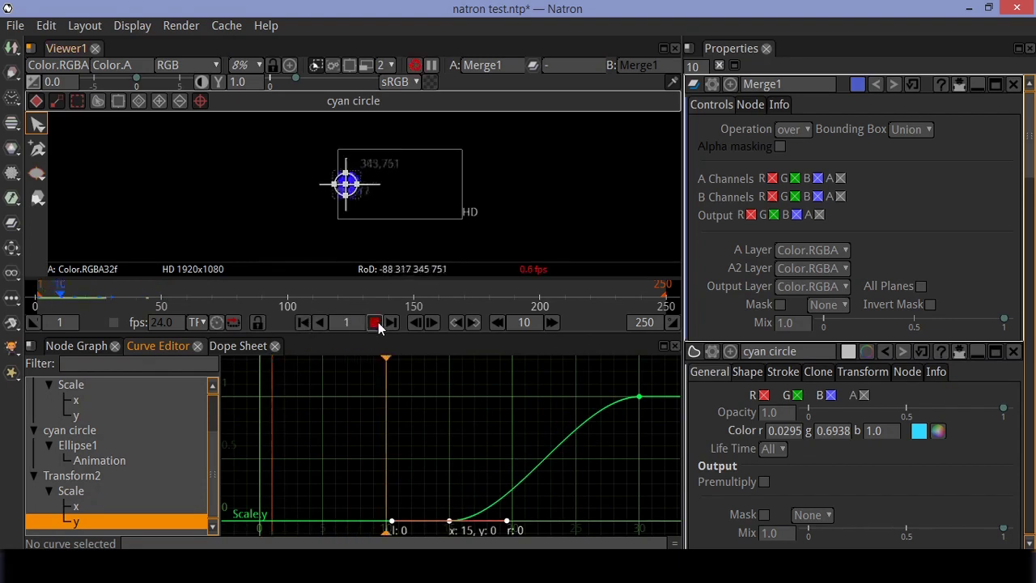
left_click(379, 322)
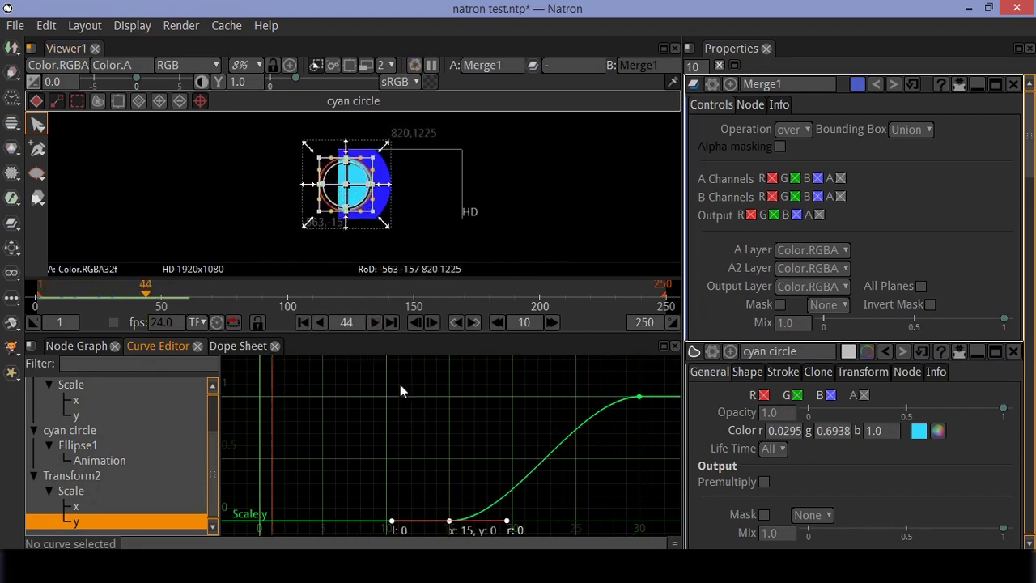
Move Transform2's first scale x keyframe to frame 15 and play the animation from the first frame.
left_click(120, 506)
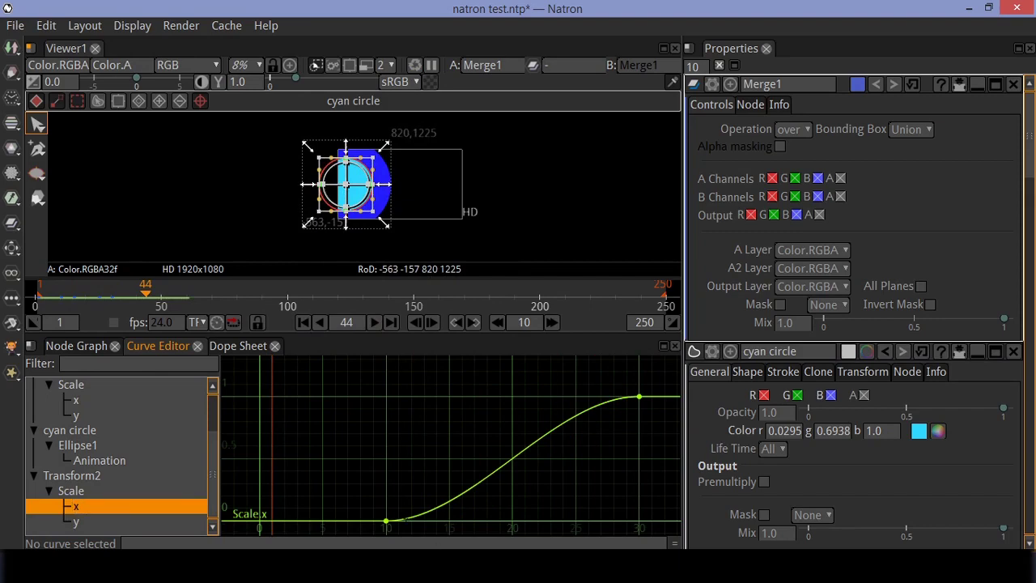
left_click_drag(386, 521, 449, 520)
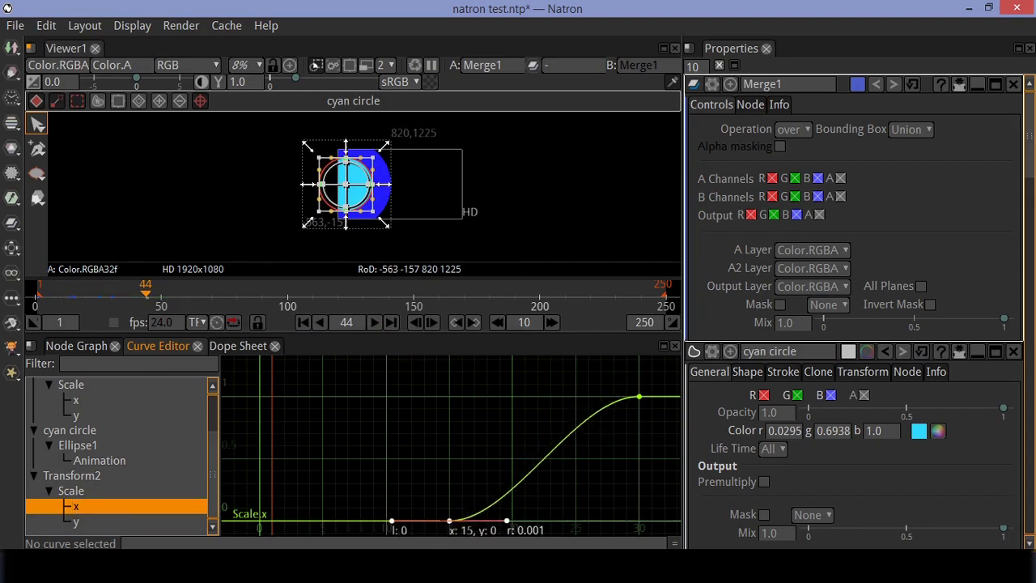
left_click(305, 324)
left_click(378, 324)
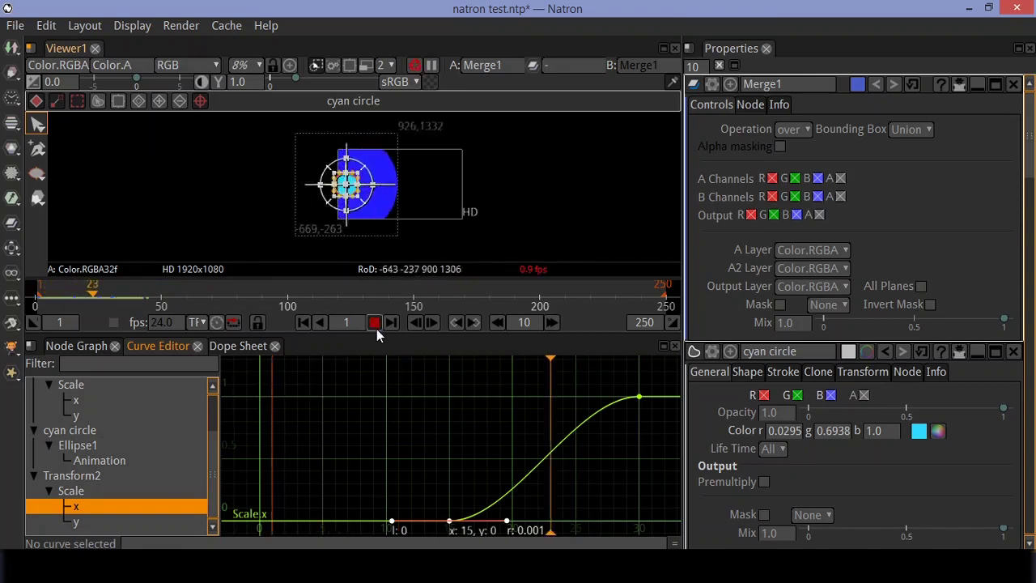
left_click(377, 324)
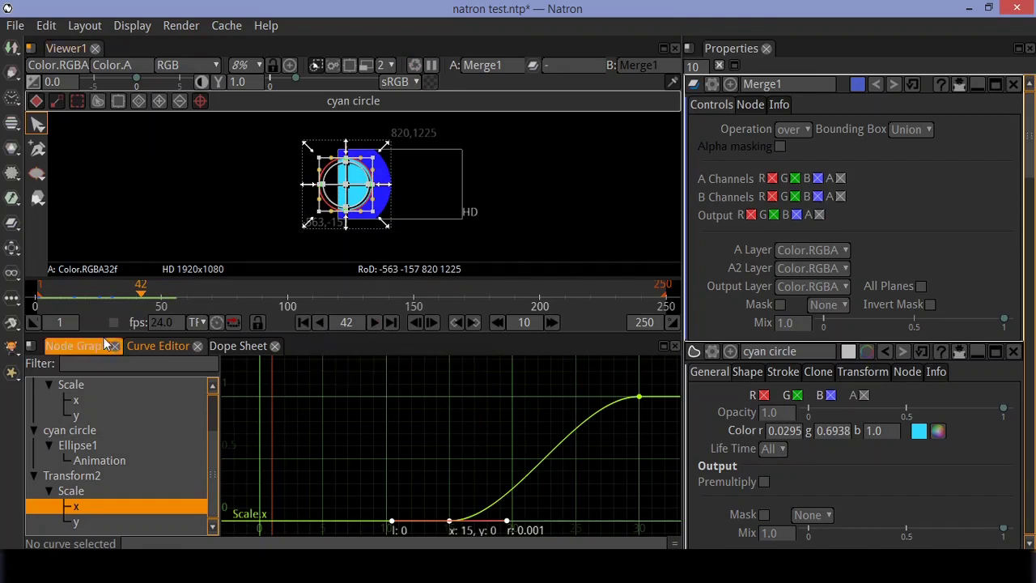
Add a new Roto node beside the Merge node in the node graph and reconnect the viewer to Merge1.
left_click(76, 346)
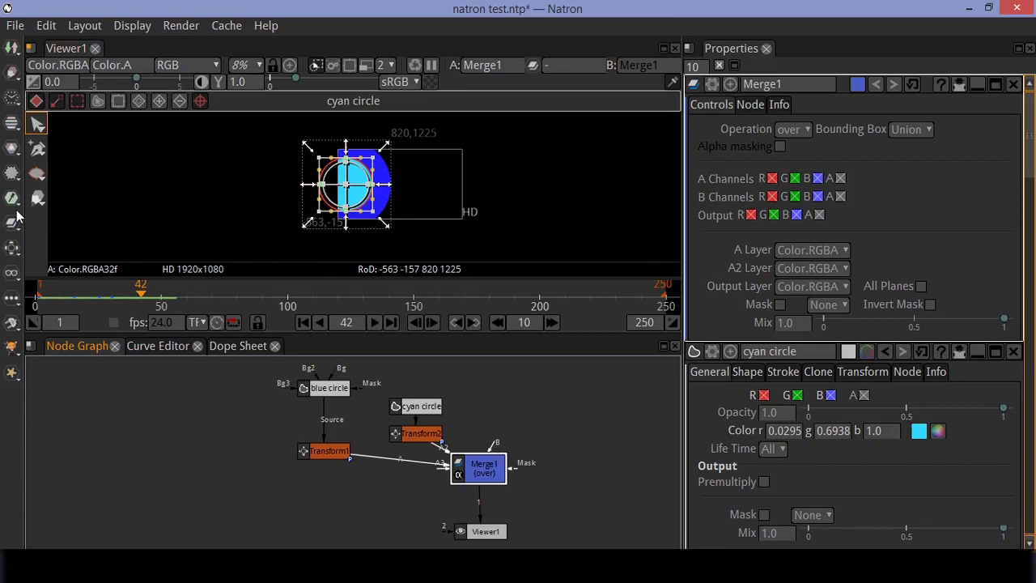
right_click(201, 433)
mouse_move(246, 408)
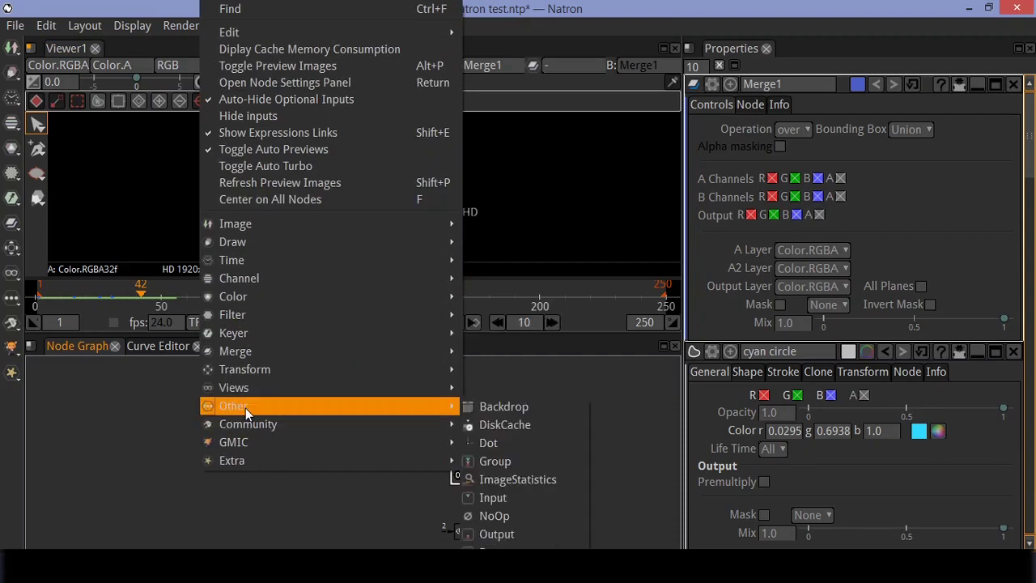
mouse_move(306, 244)
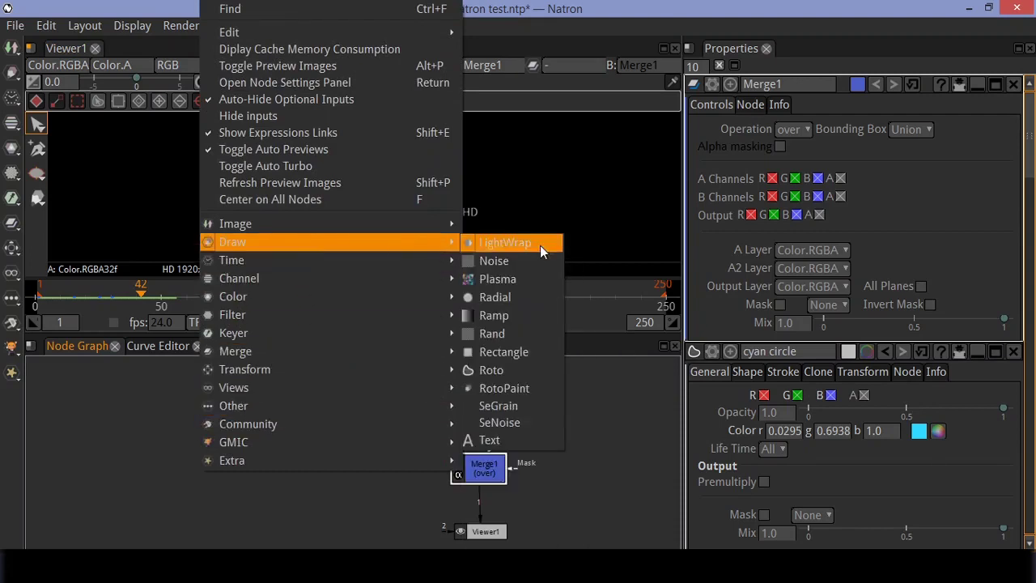
left_click(534, 370)
left_click_drag(474, 498, 484, 470)
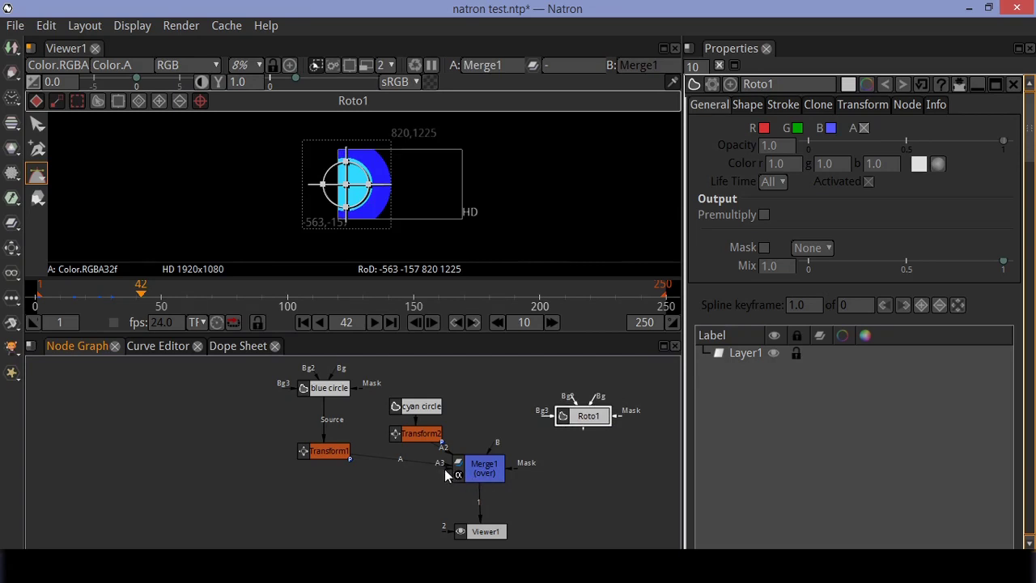
Disconnect Transform1 and Transform2 from Merge1 and connect Roto1 to Merge1's A input.
mouse_move(445, 474)
left_mouse_down()
mouse_move(409, 460)
mouse_move(405, 475)
mouse_move(437, 460)
left_mouse_up()
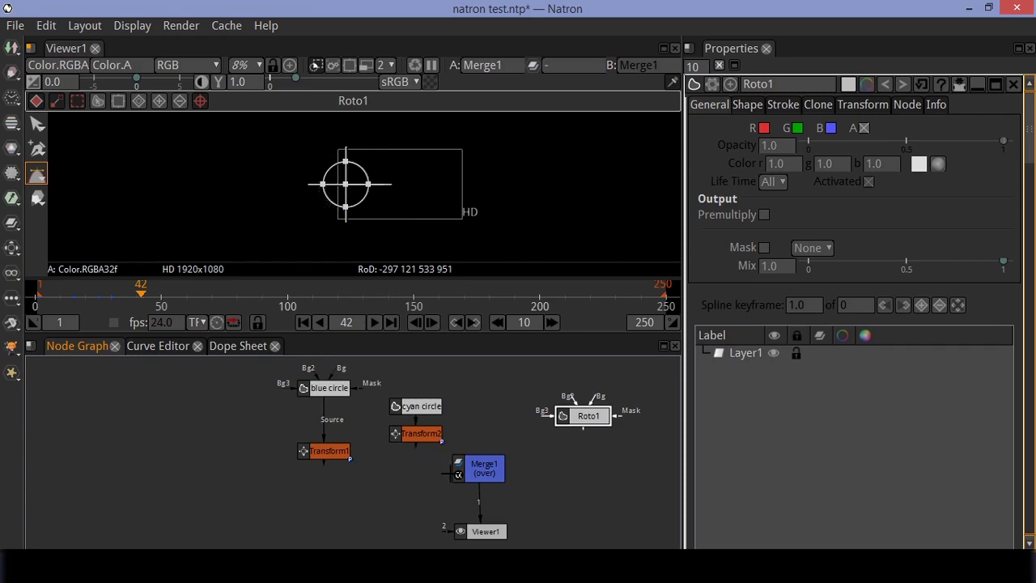
left_click(483, 474)
left_click_drag(553, 419, 571, 416)
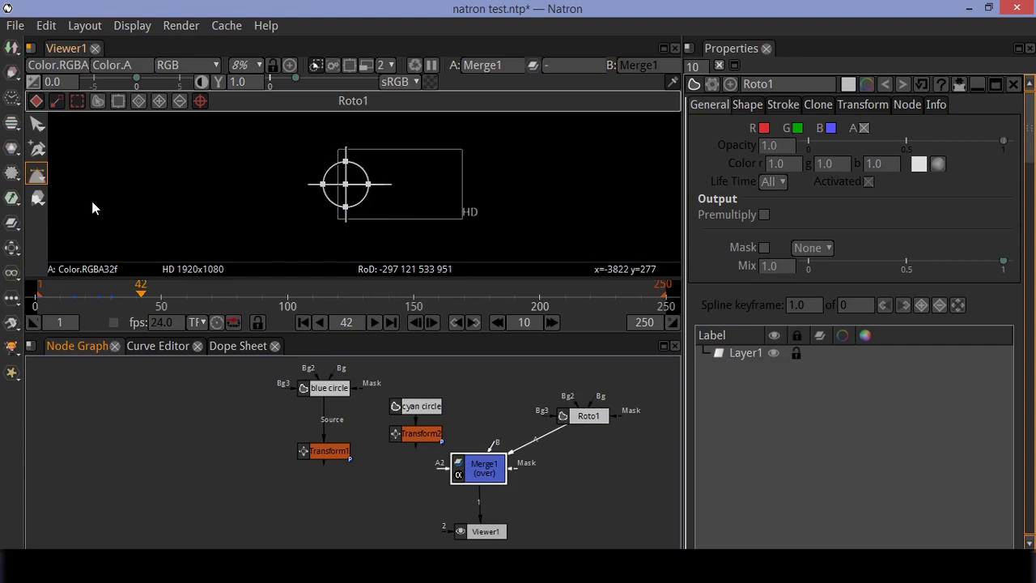
Draw a rectangle with the Rectangle tool in Roto1, from the circles' center area toward the frame's right side, about 1333 by 357 pixels.
left_click(38, 180)
left_click(38, 180)
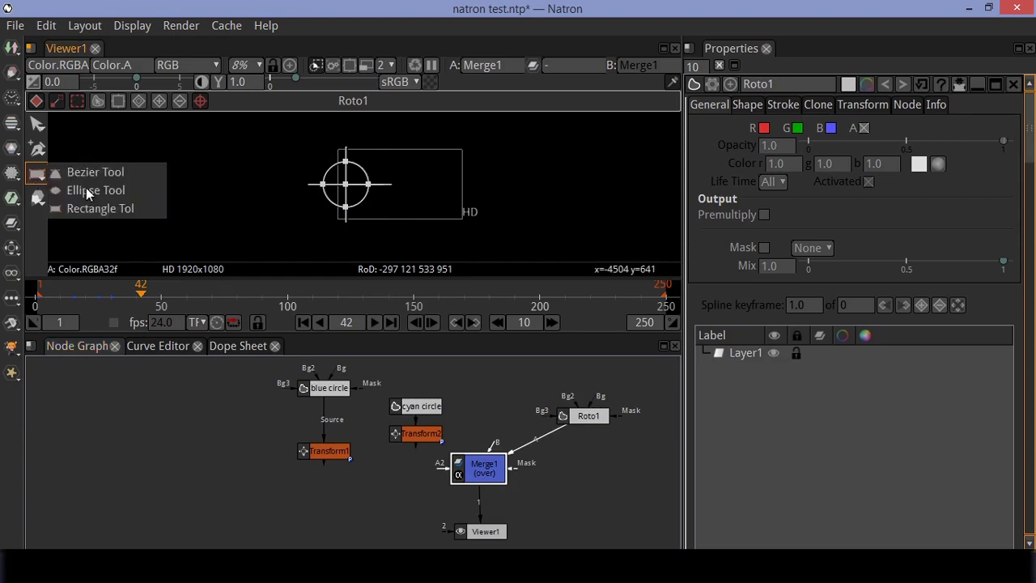
left_click(100, 208)
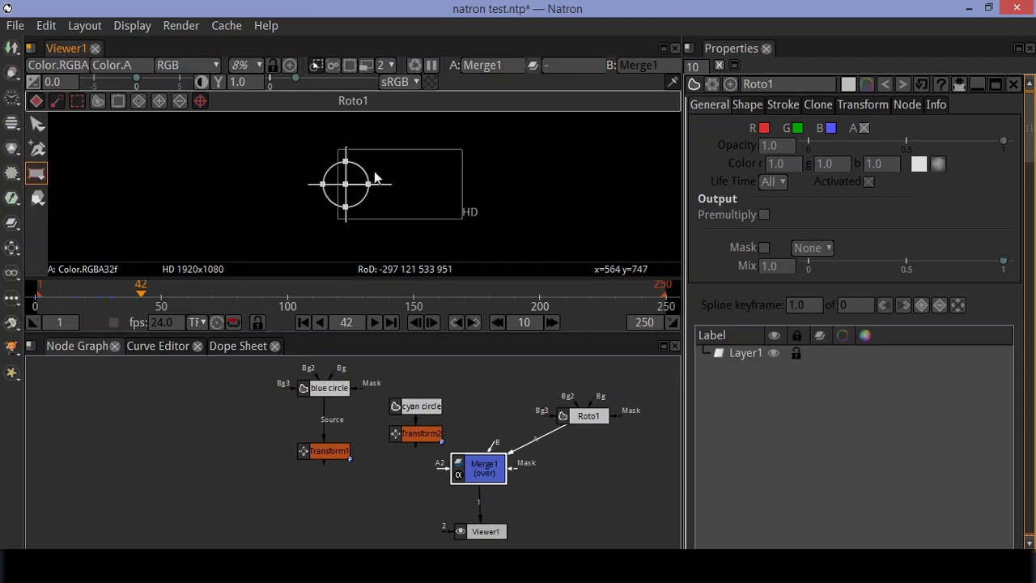
mouse_move(357, 174)
left_mouse_down()
mouse_move(443, 193)
mouse_move(435, 196)
left_mouse_up()
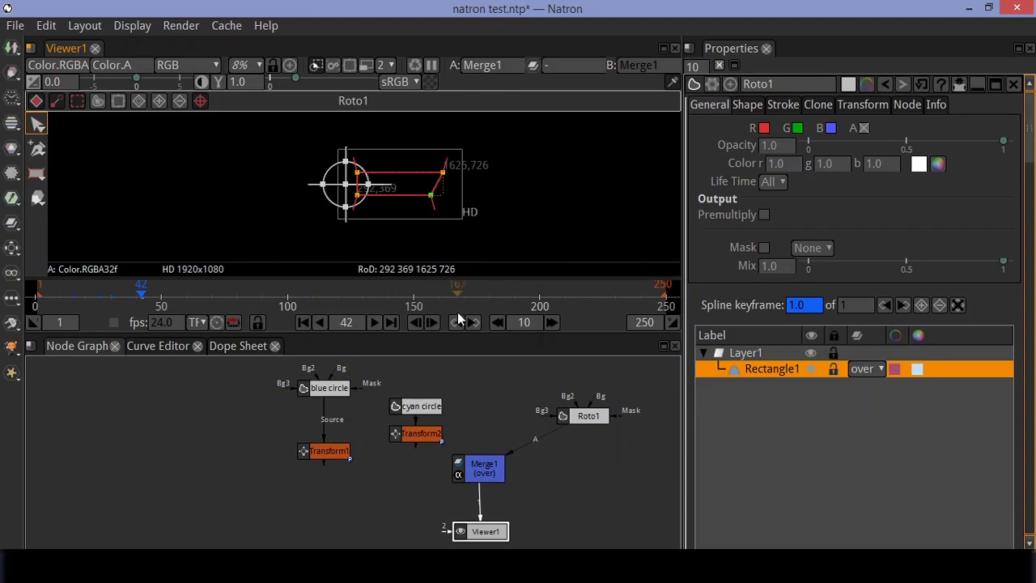
Return to the first frame and insert a new Transform node between Roto1 and Merge1.
left_click(303, 323)
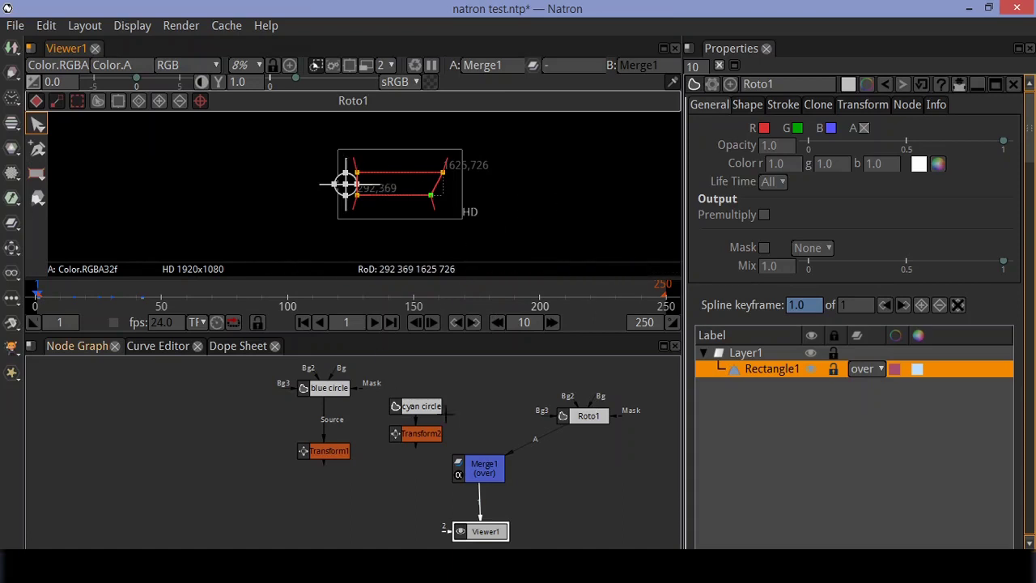
right_click(549, 470)
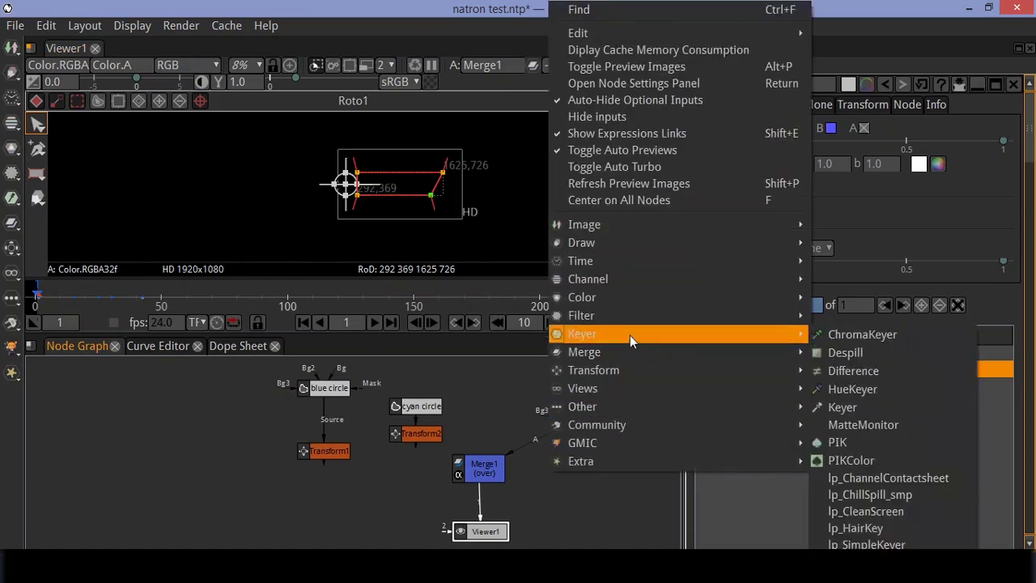
mouse_move(634, 372)
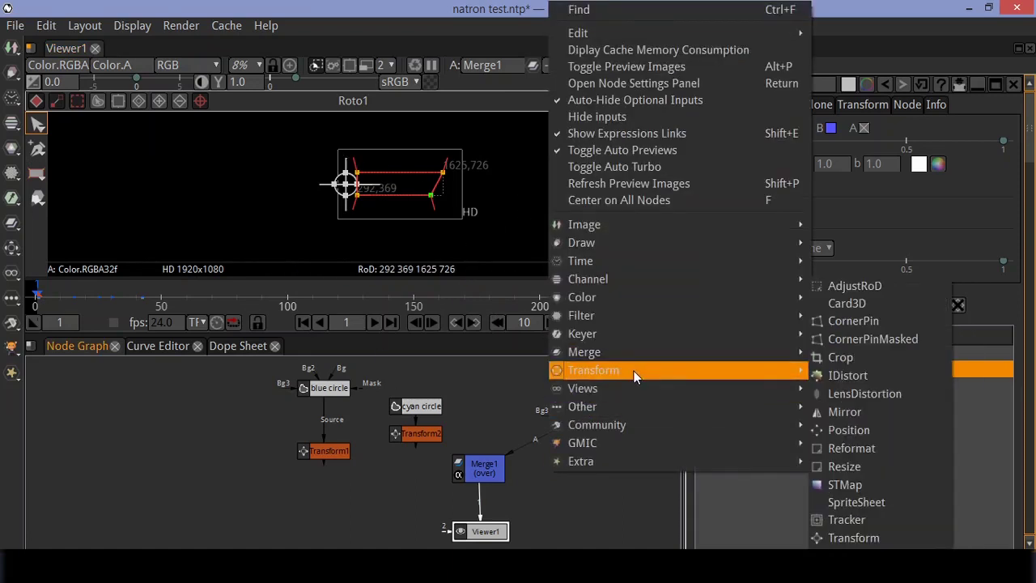
left_click(876, 539)
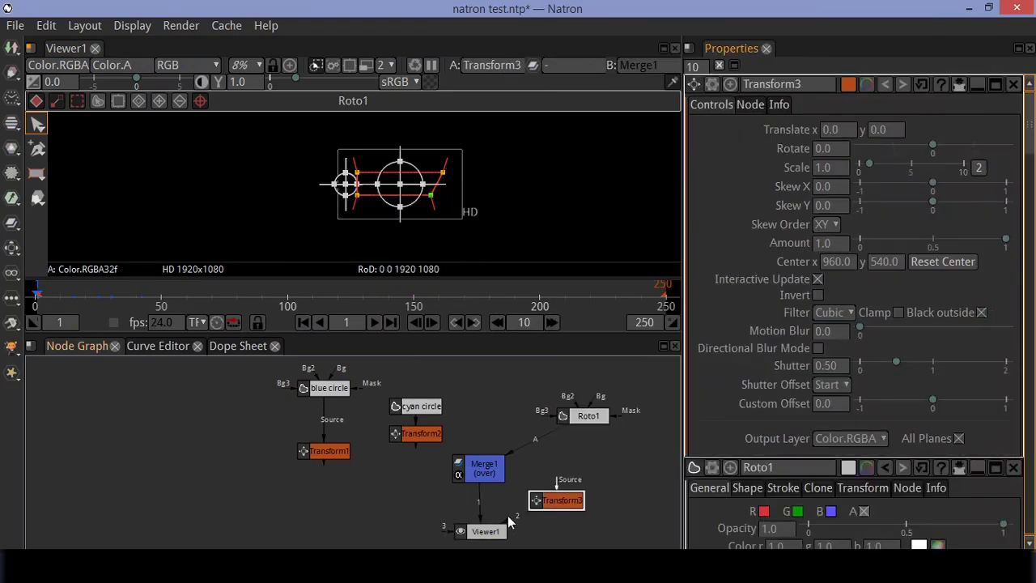
left_click_drag(565, 499, 523, 432)
left_click_drag(545, 396, 528, 401)
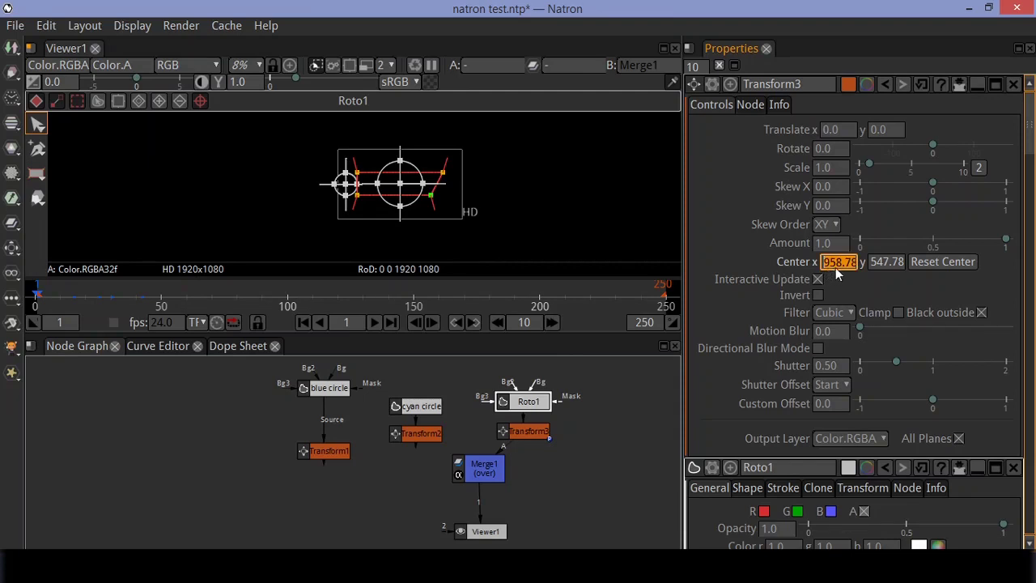
Lower Transform3's center x to 278.78 so its pivot sits at the rectangle's left edge.
key("Home")
key("Down")
key("Down")
key("Down")
key("Down")
key("Down")
key("Down")
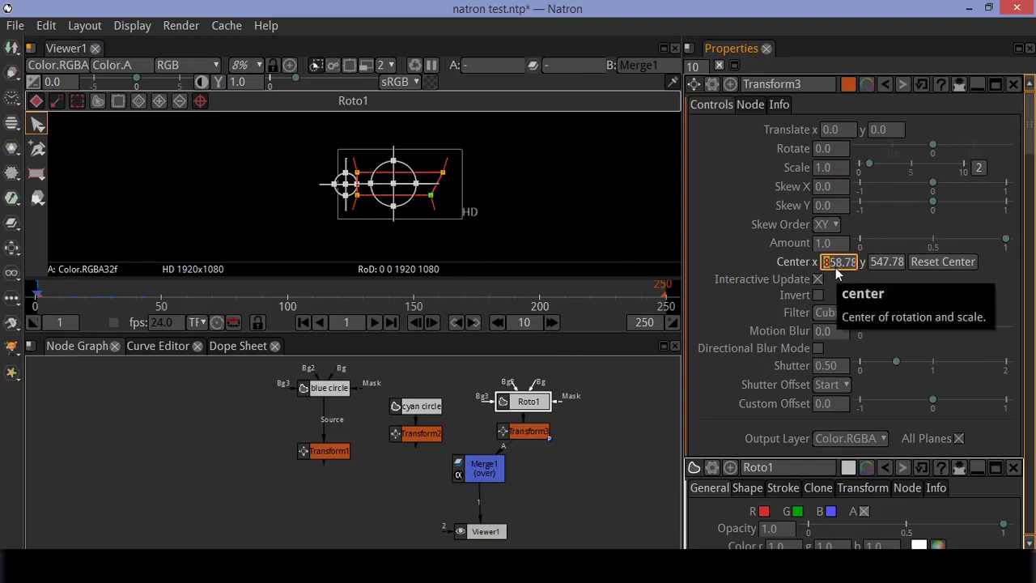
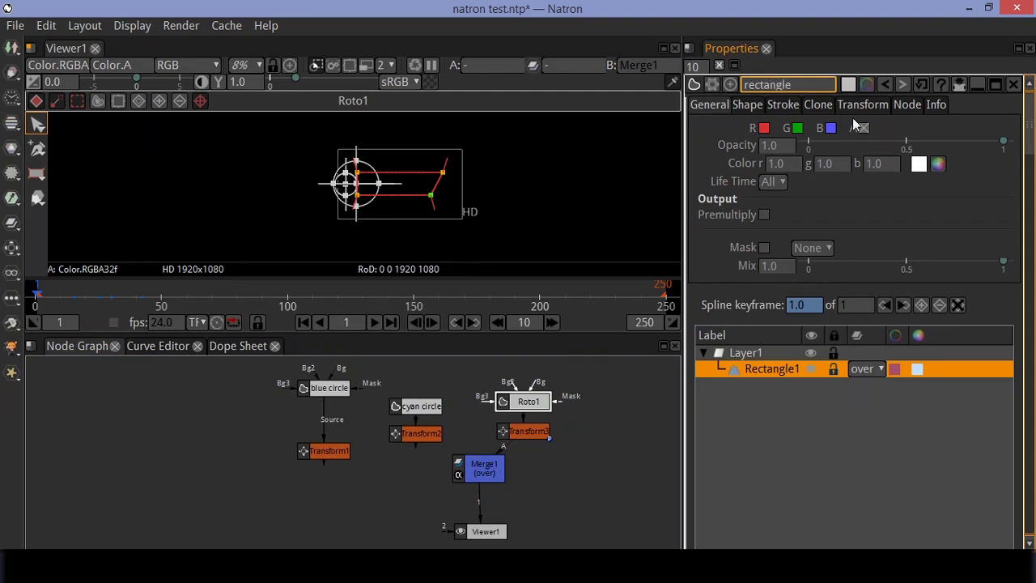
Rename the Roto1 node as rectangle and enable its R, G and B output channels.
key("Return")
left_click(766, 128)
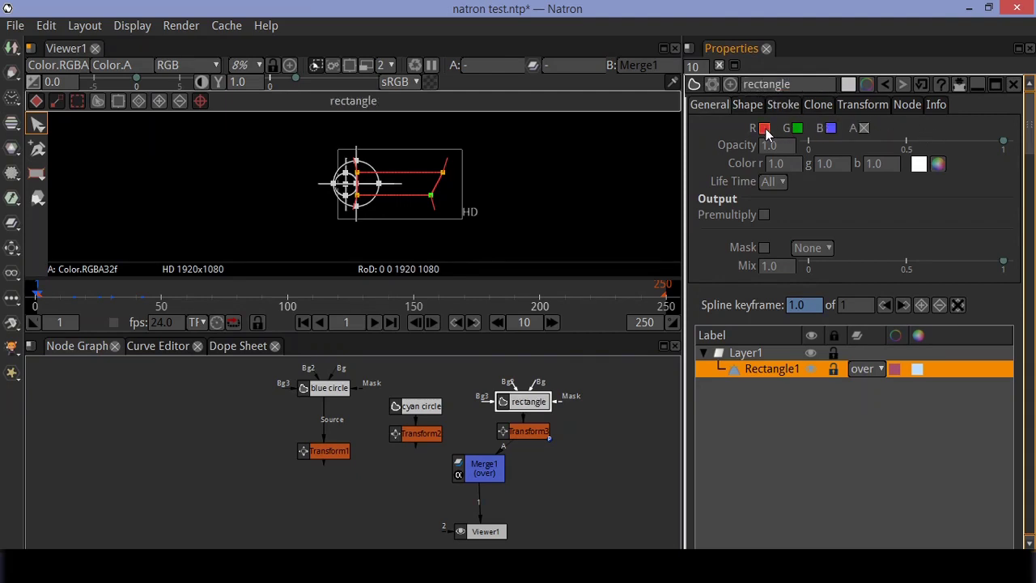
left_click(798, 128)
left_click(831, 128)
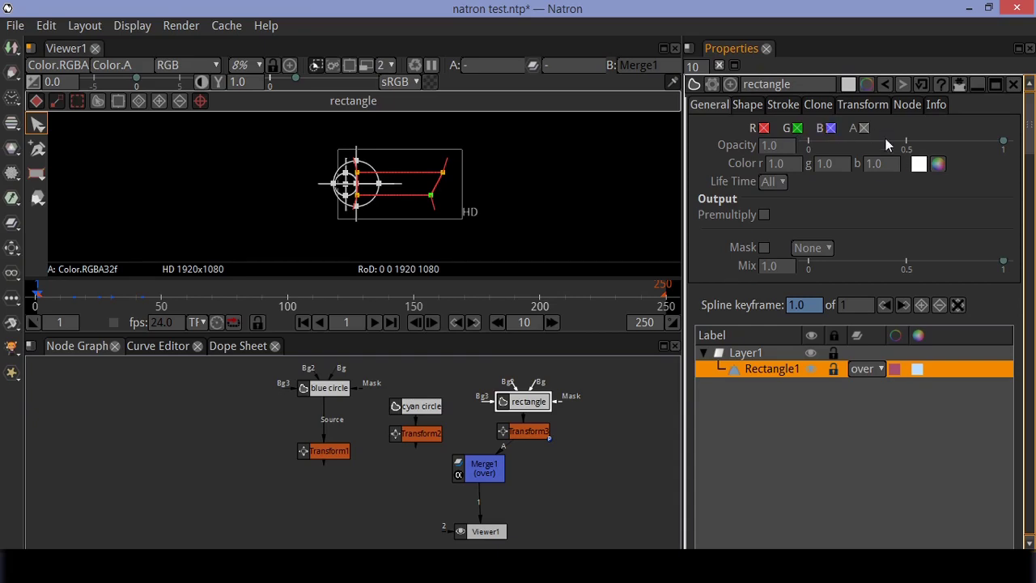
Set the rectangle shape's color to red with r 1.0, g 0.0221 and b 0.0251.
left_click(919, 164)
mouse_move(517, 169)
left_mouse_down()
mouse_move(499, 184)
mouse_move(501, 177)
left_mouse_up()
left_click(648, 402)
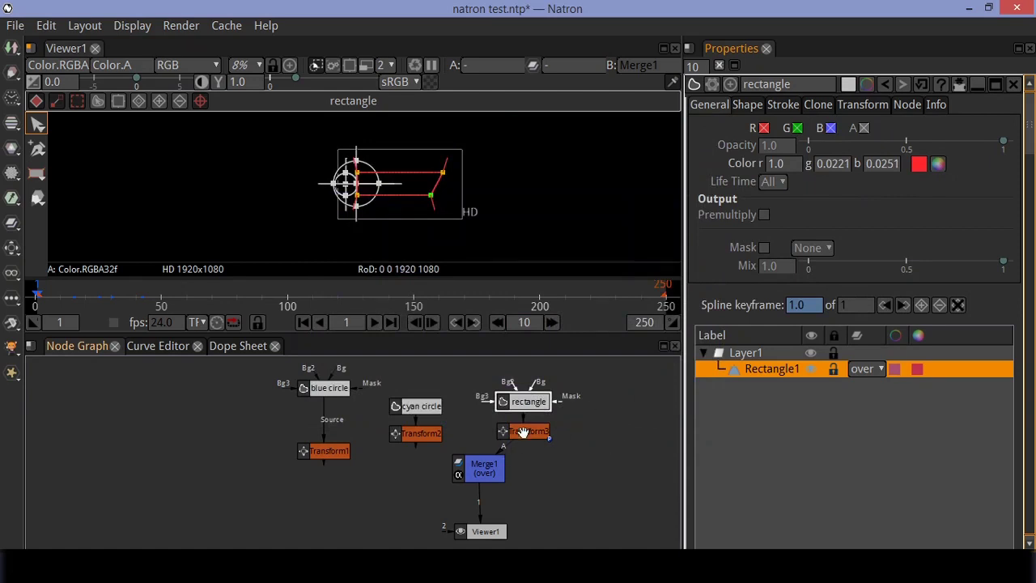
Reconnect Viewer1 to Merge1 and save the project.
left_click_drag(484, 526, 484, 470)
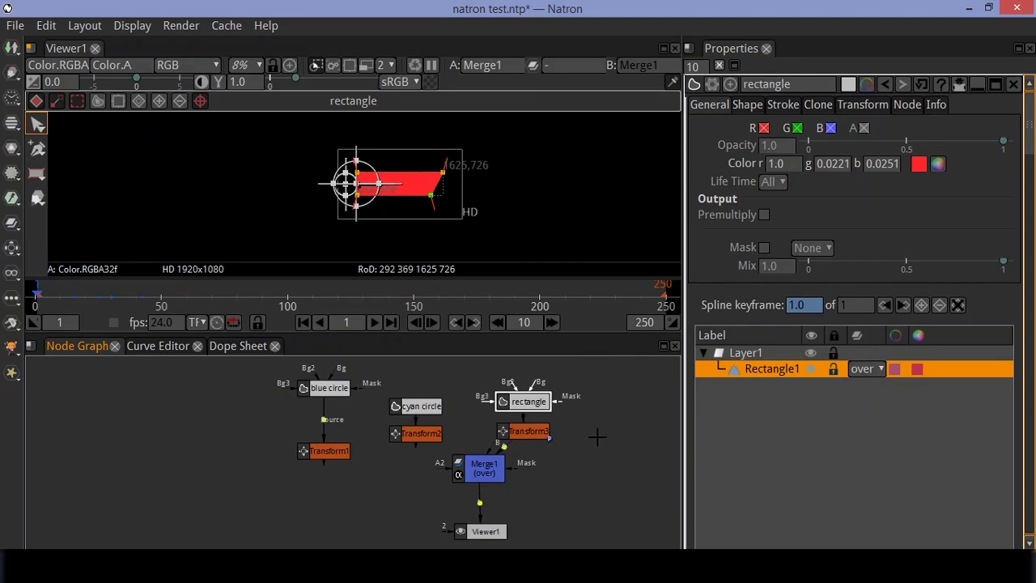
key("ctrl+s")
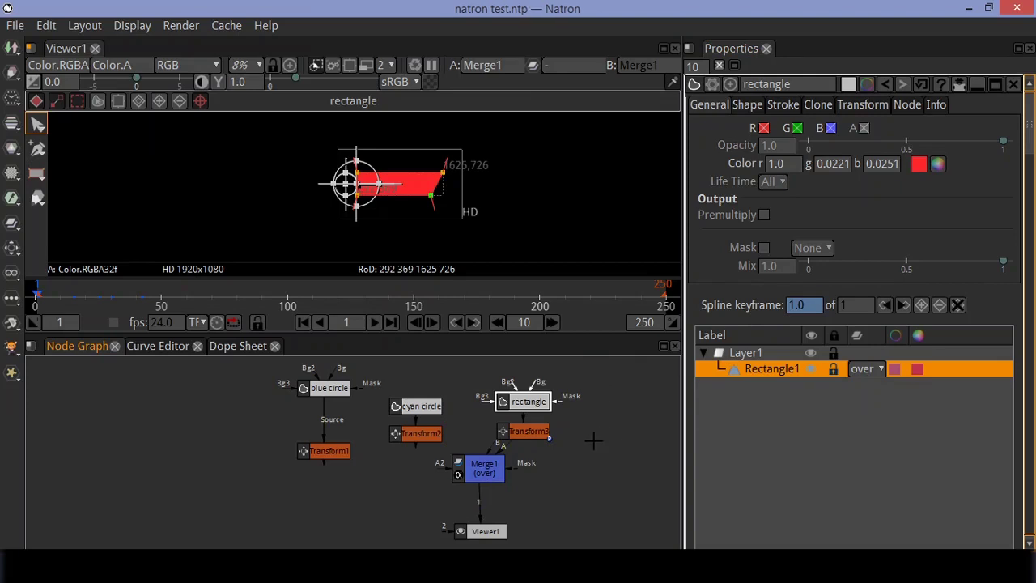
Open Transform3's settings and set a scale keyframe of 0 at frame 1.
left_click(538, 437)
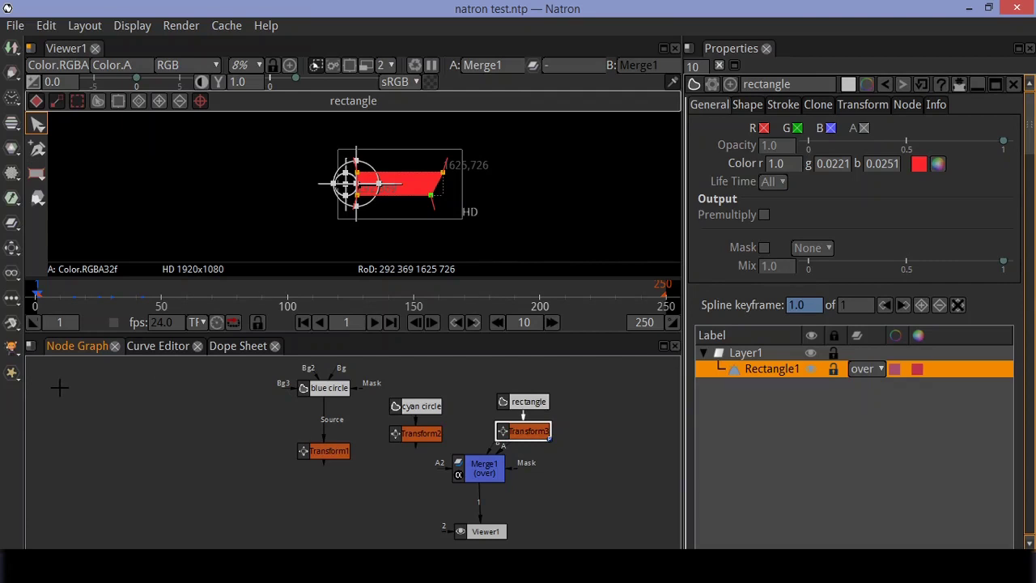
double_click(507, 435)
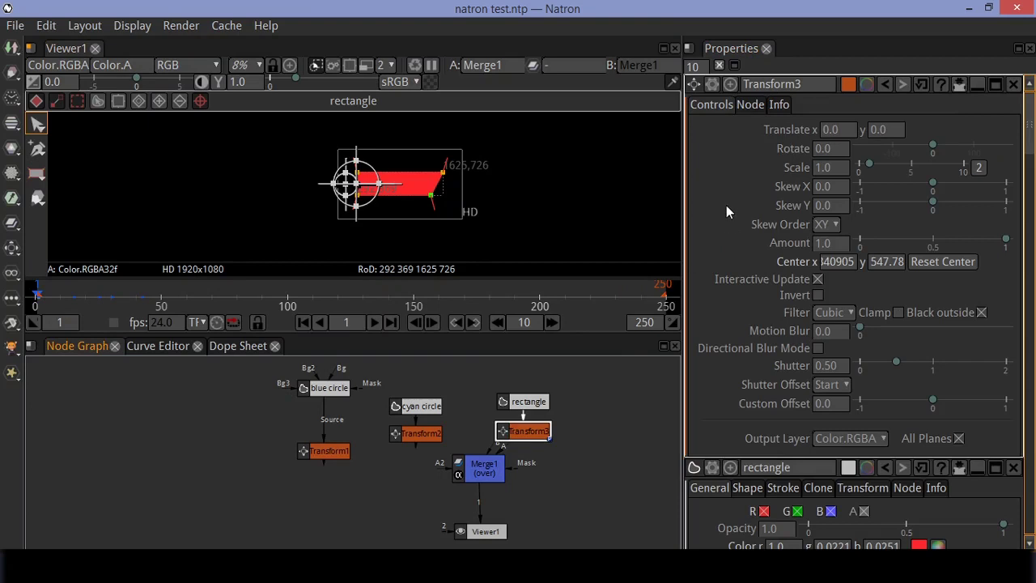
left_click(826, 167)
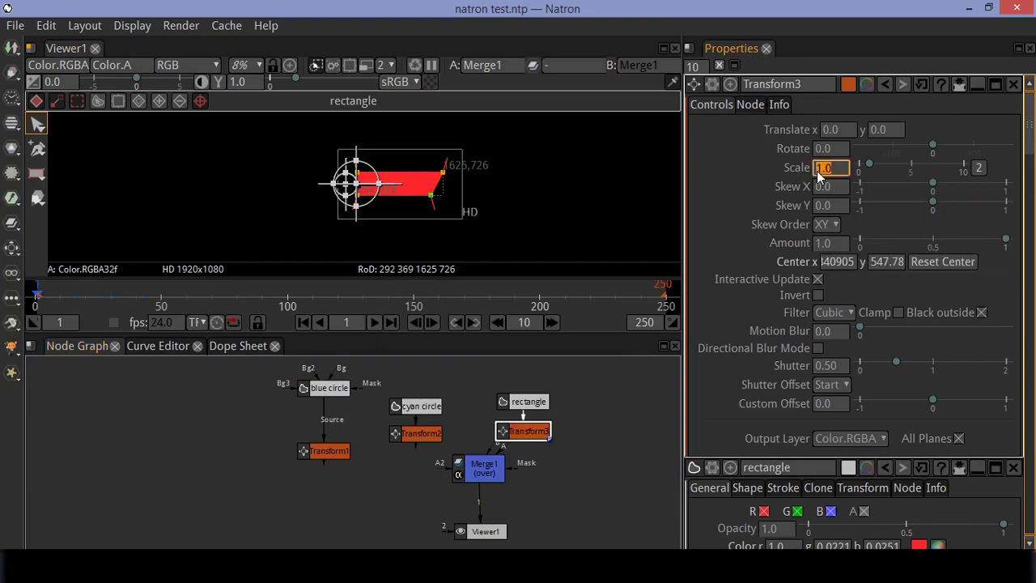
right_click(819, 170)
left_click(841, 182)
double_click(832, 168)
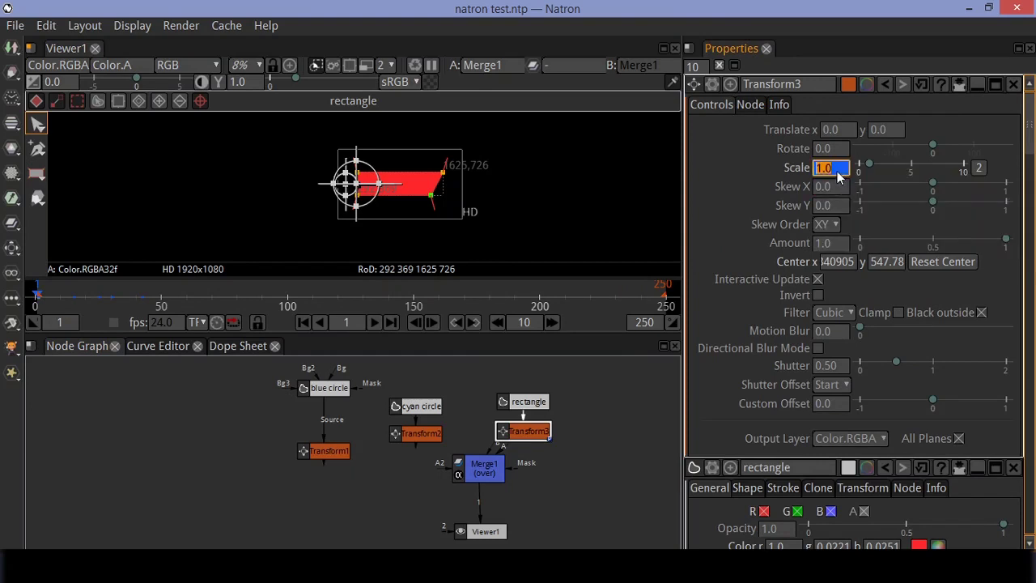
type("0")
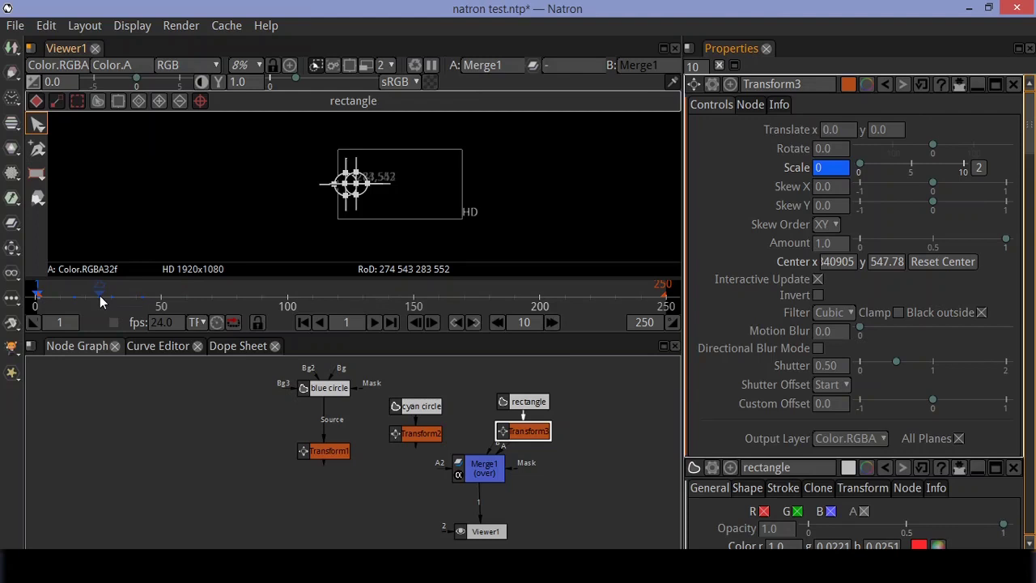
Set a second Transform3 scale keyframe of 0 at frame 25.
left_click(100, 296)
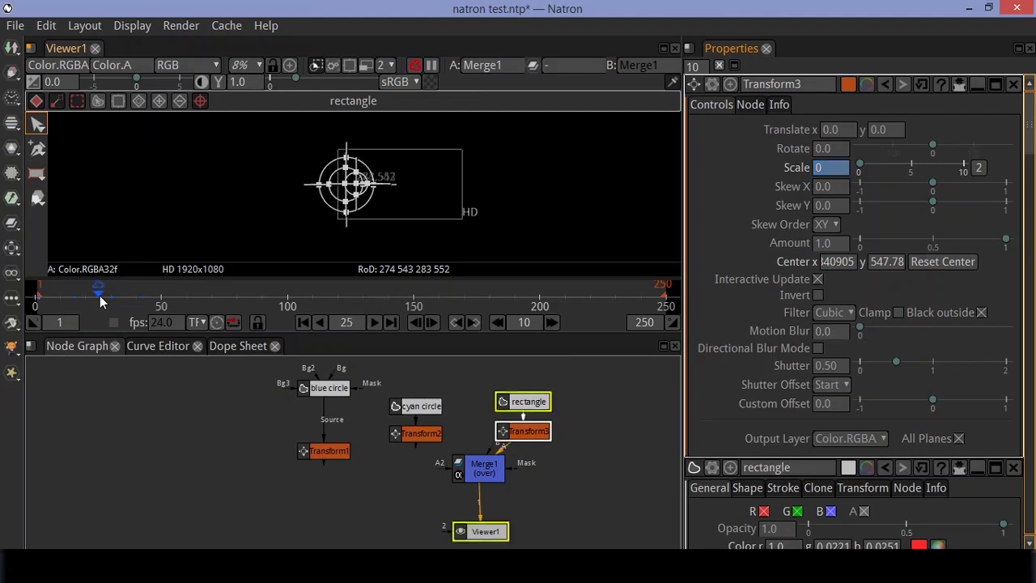
left_click(834, 169)
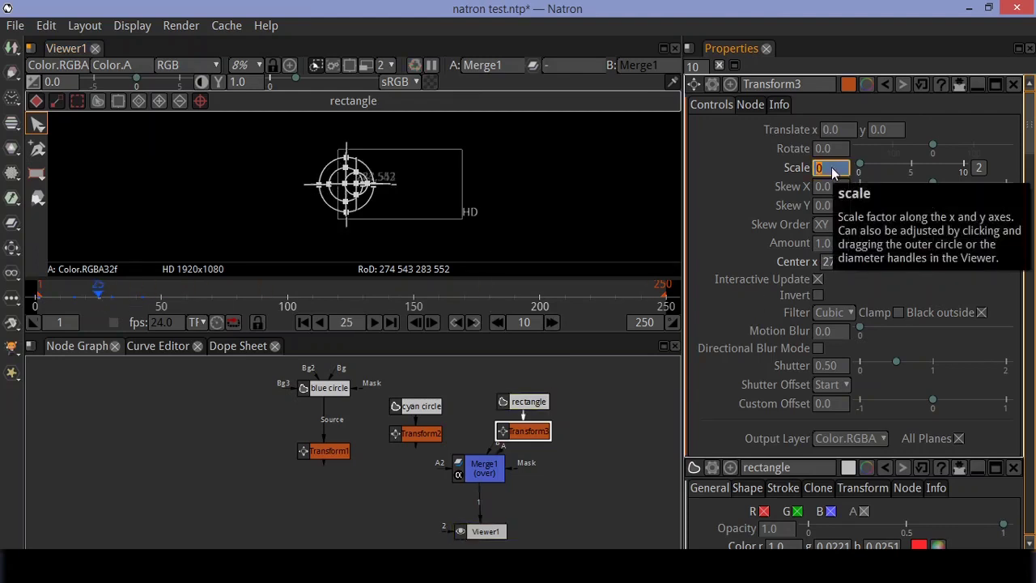
key("Return")
left_click(823, 244)
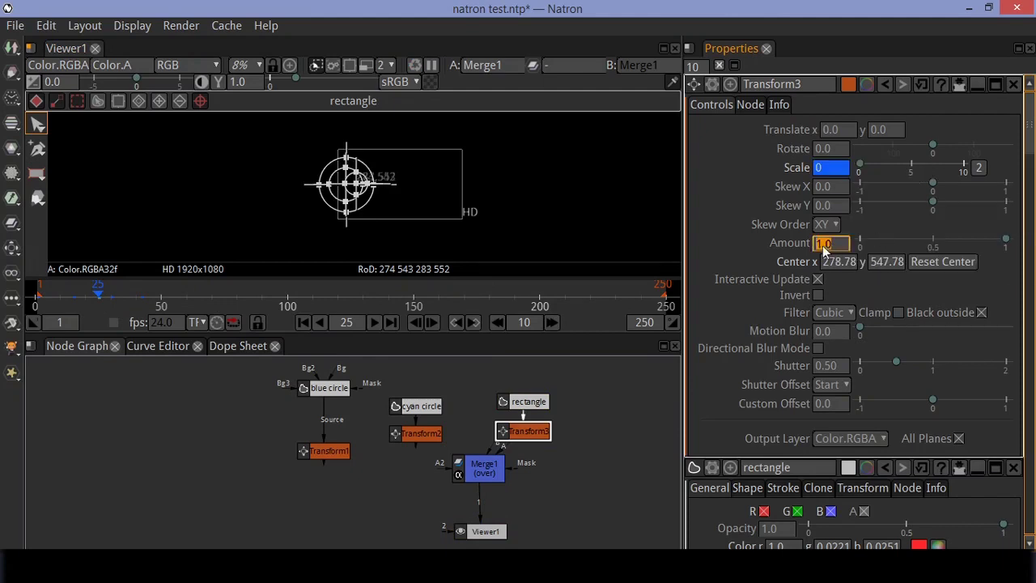
key("Return")
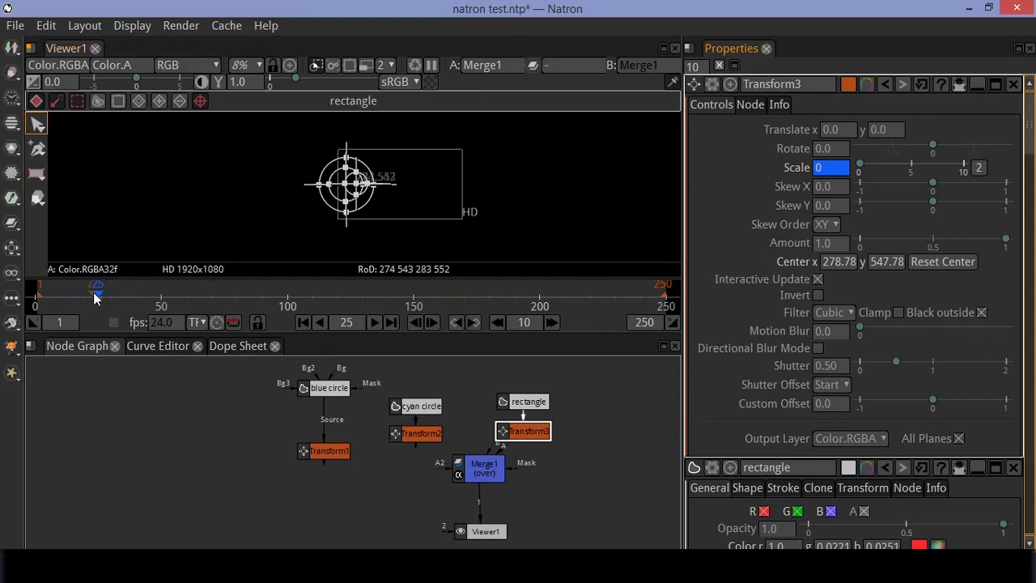
Set a Transform3 scale keyframe of 1.0 at frame 40 and play the animation from the first frame.
mouse_move(99, 300)
left_mouse_down()
mouse_move(136, 298)
mouse_move(137, 308)
left_mouse_up()
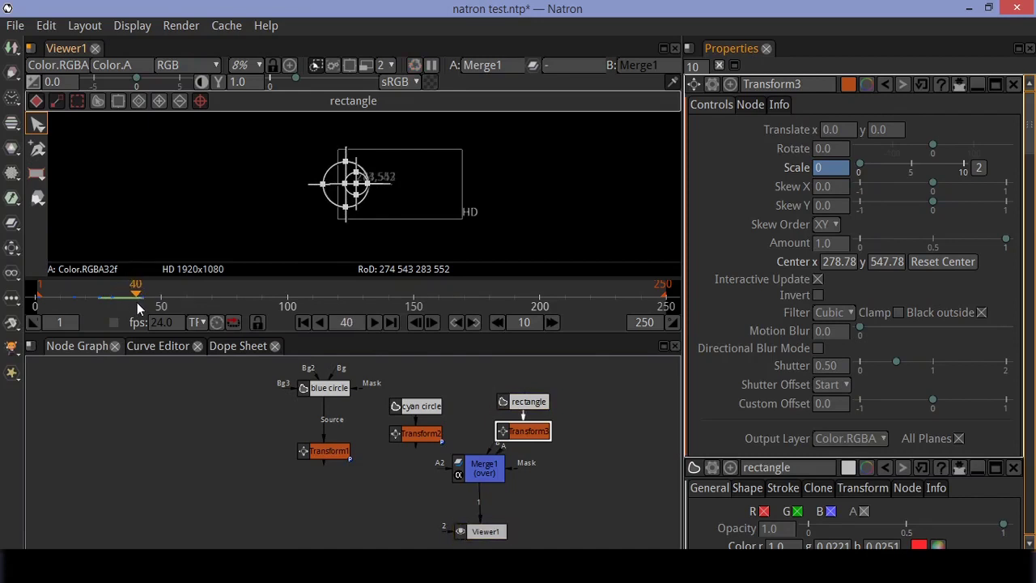
left_click(844, 172)
type("1.0")
key("Return")
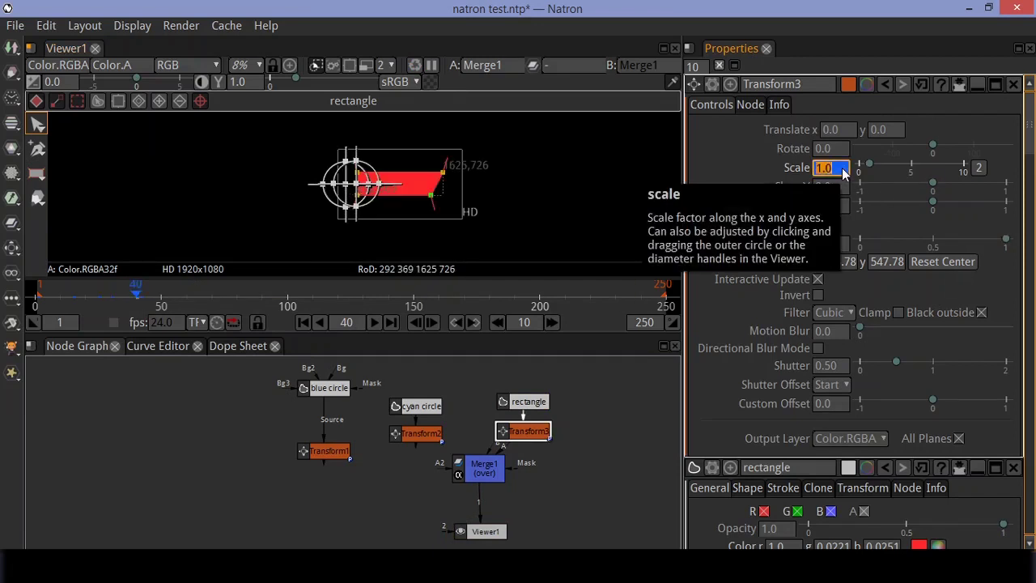
left_click(306, 326)
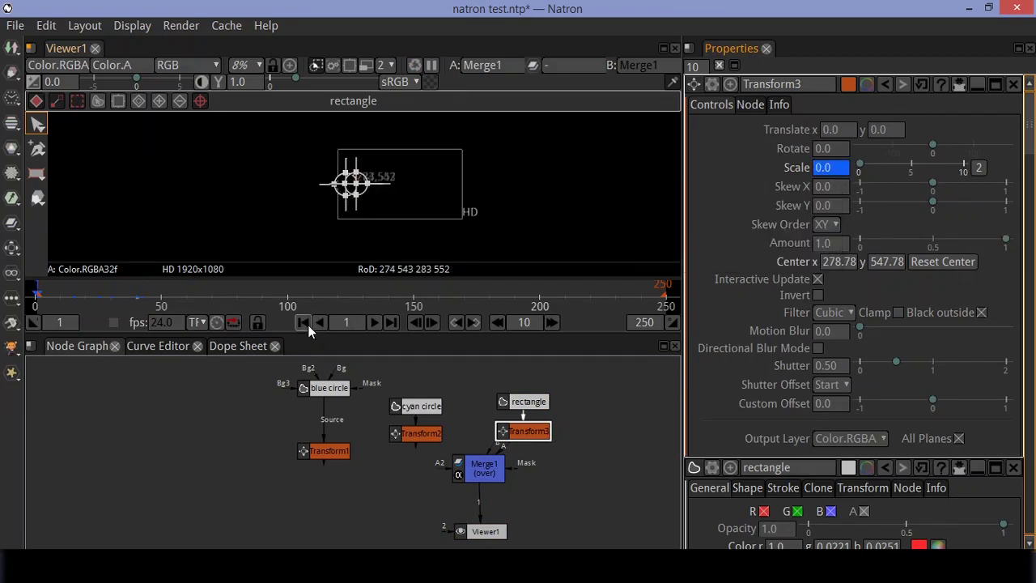
left_click(375, 322)
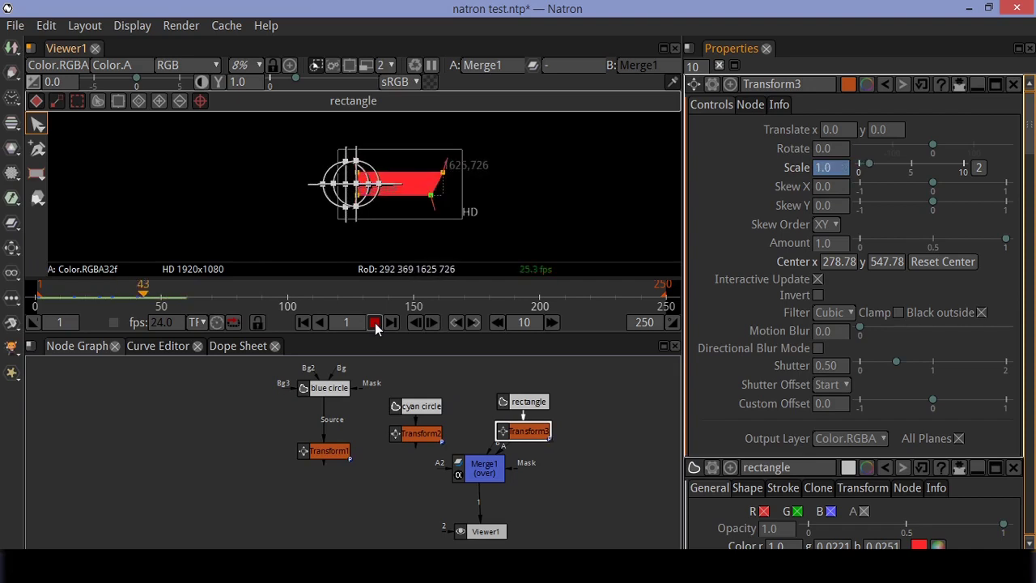
left_click(375, 323)
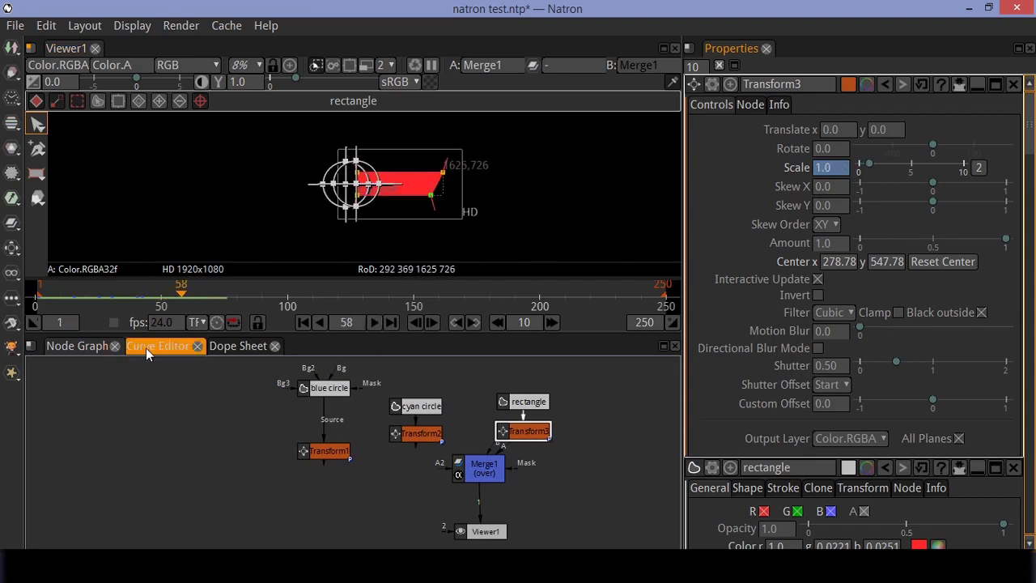
Flatten the incoming tangent of the frame 40 keyframe on Transform3's Scale x curve to ease the rectangle's growth.
left_click(175, 347)
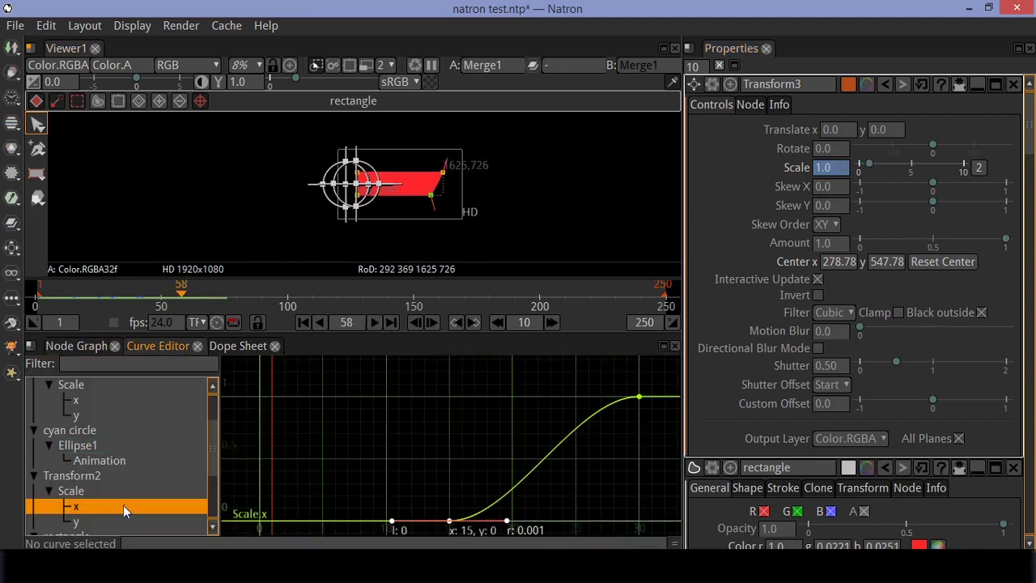
scroll(120, 506, "down", 2)
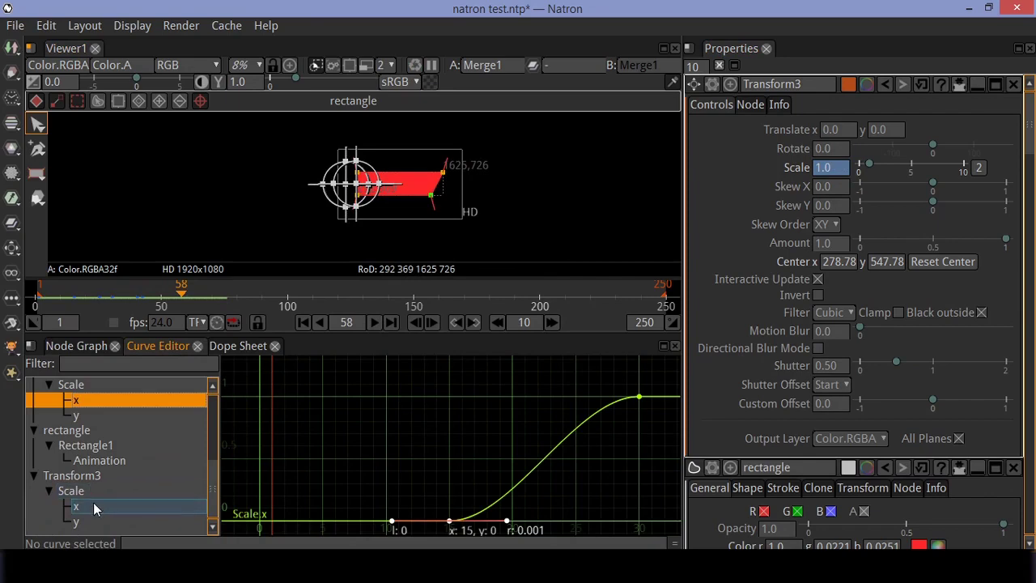
left_click(93, 507)
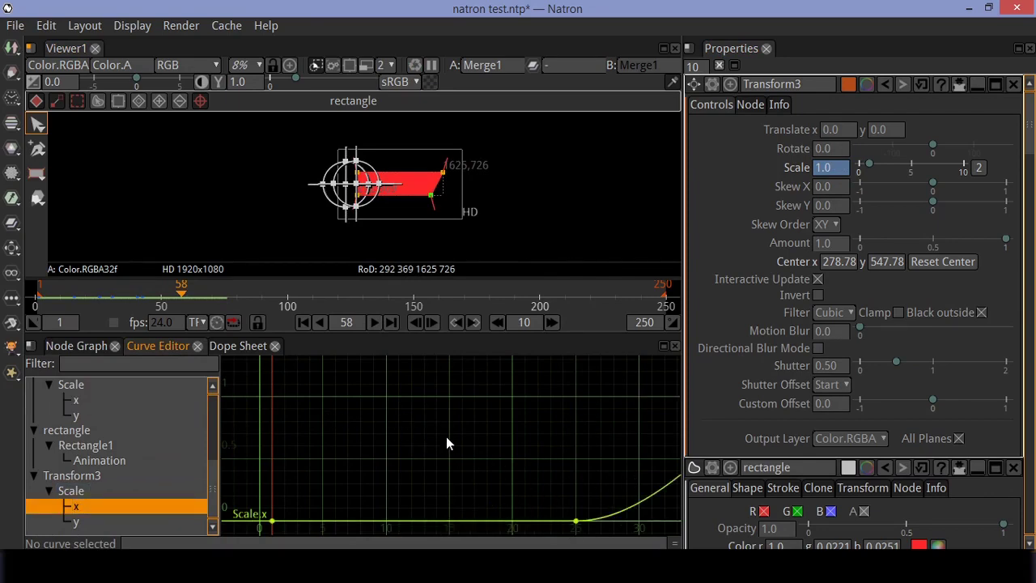
scroll(446, 436, "down", 2)
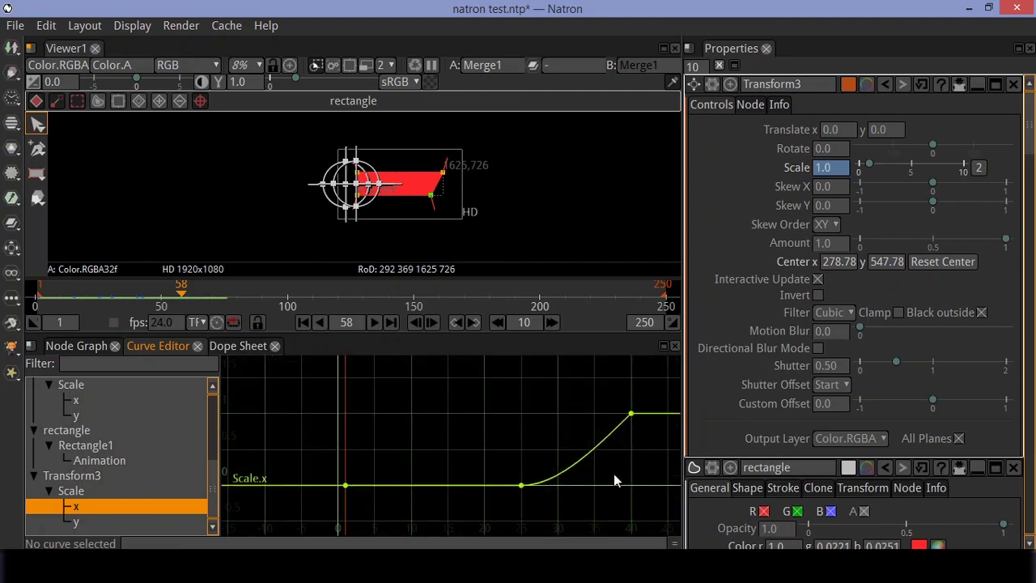
scroll(613, 474, "up", 3)
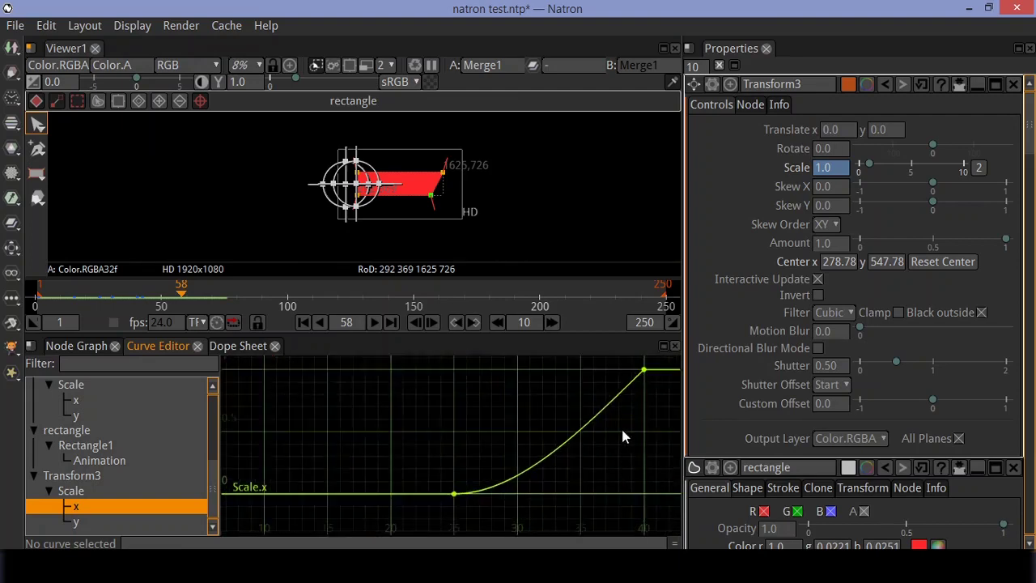
left_click(644, 370)
left_click_drag(620, 392, 586, 368)
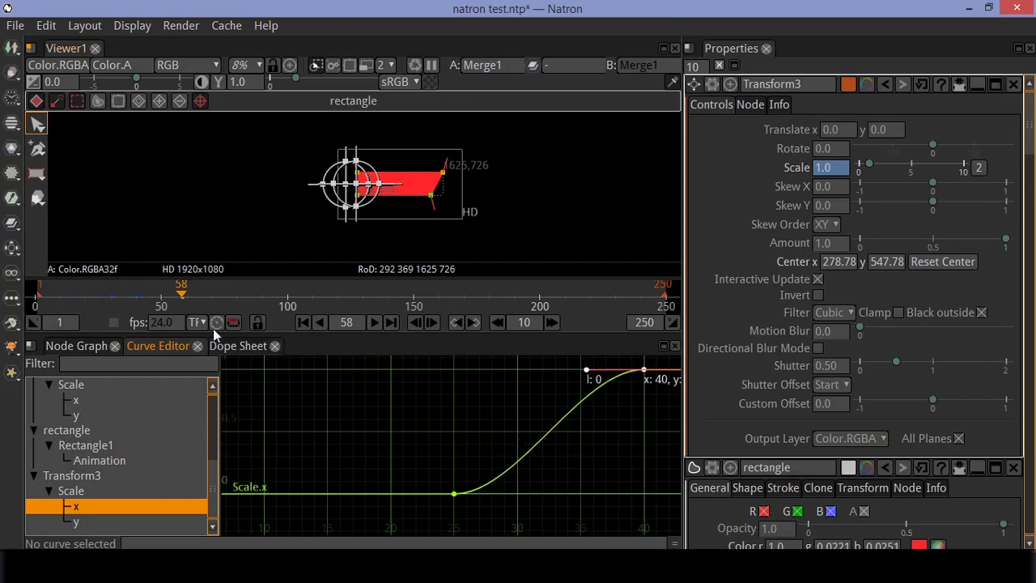
Play the animation from the first frame to check the rectangle's easing, and stop playback.
left_click(302, 323)
left_click(374, 322)
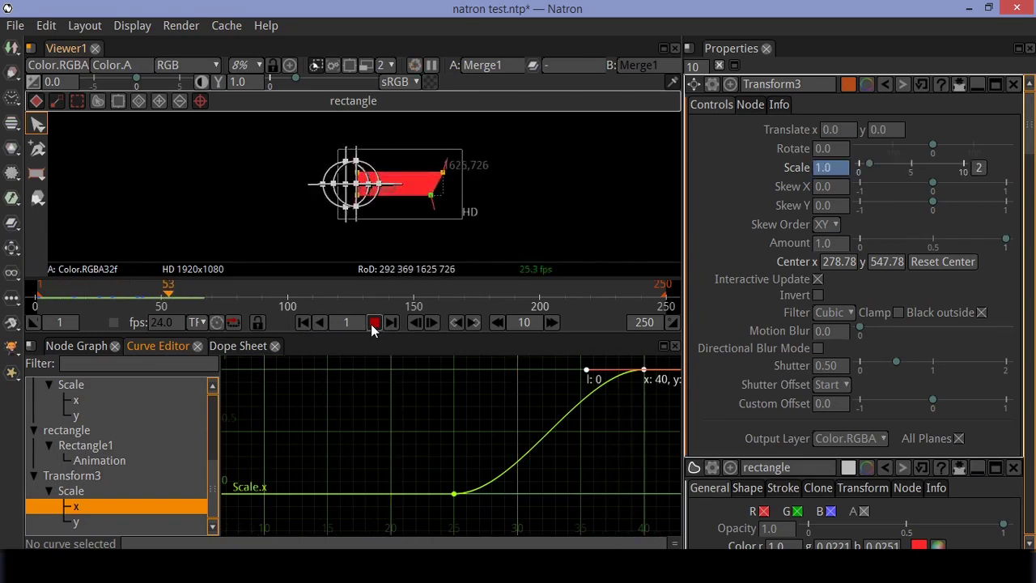
left_click(374, 322)
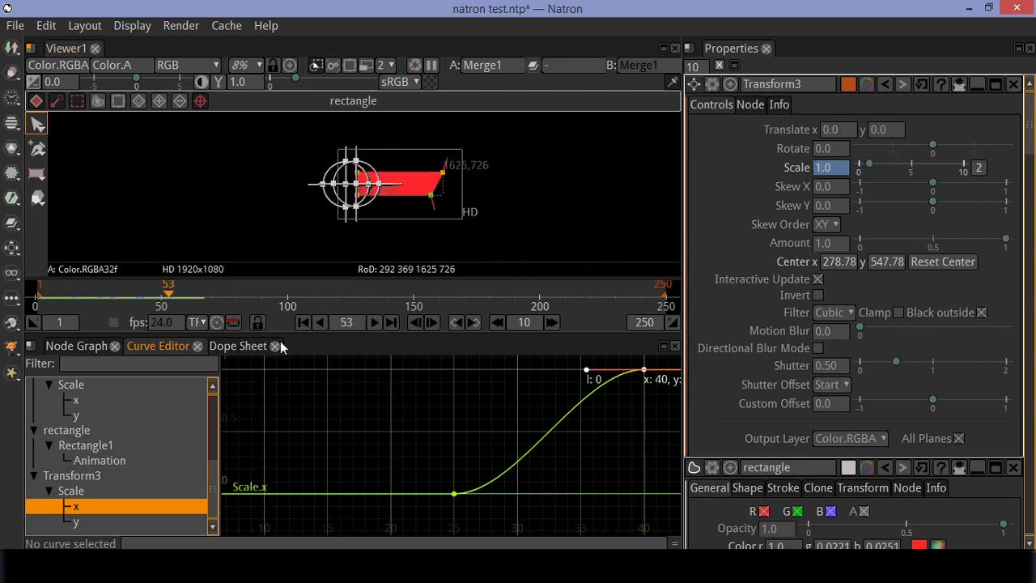
Add a Text node to the node graph and pull it out of the connection between Transform3 and Merge1.
left_click(77, 345)
right_click(229, 453)
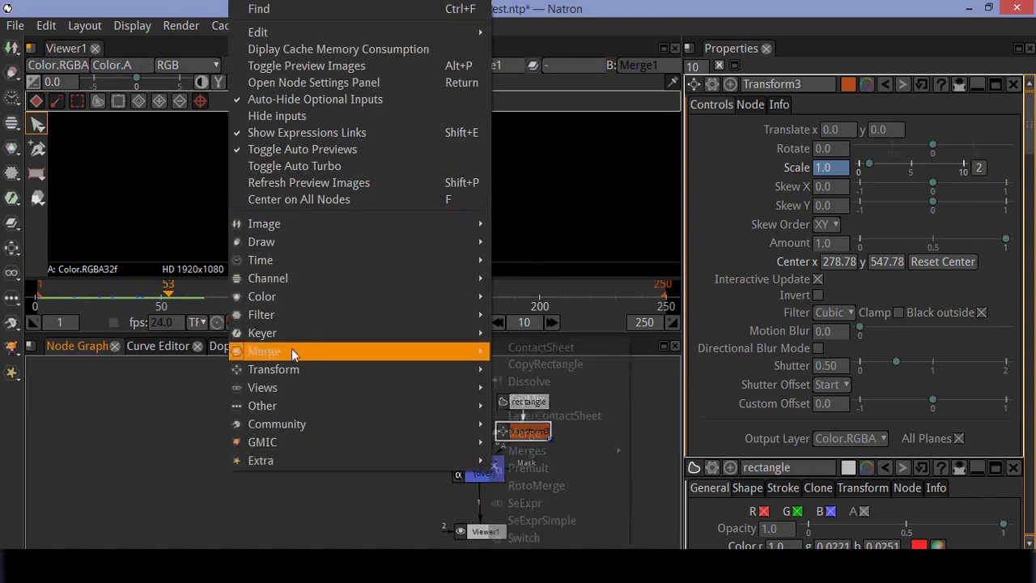
mouse_move(298, 332)
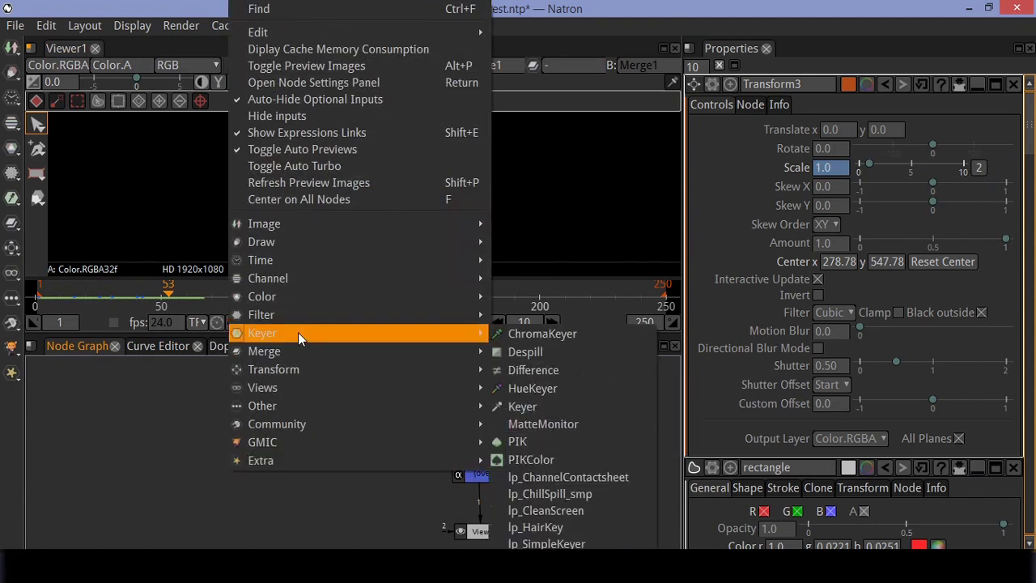
mouse_move(341, 243)
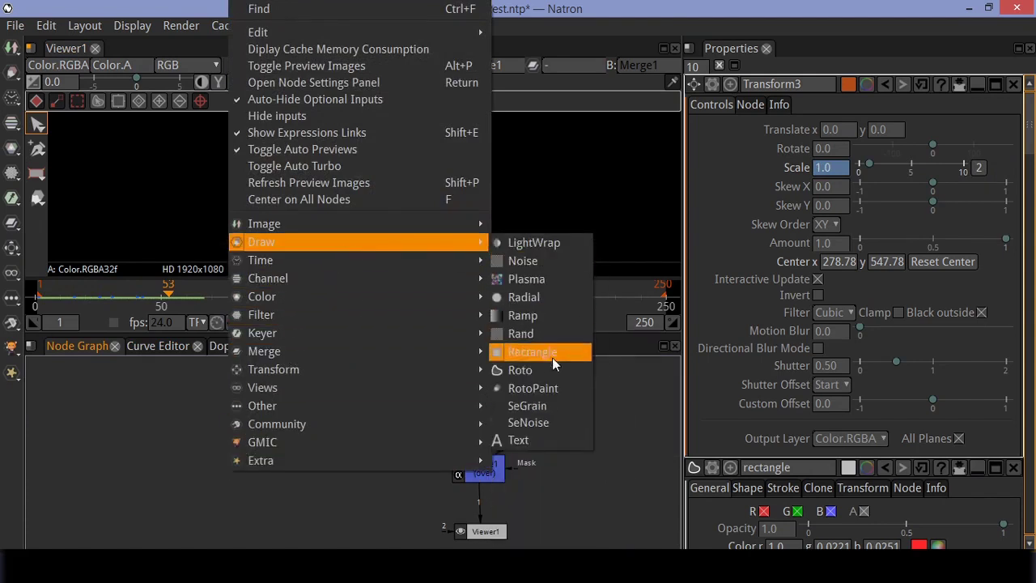
left_click(538, 440)
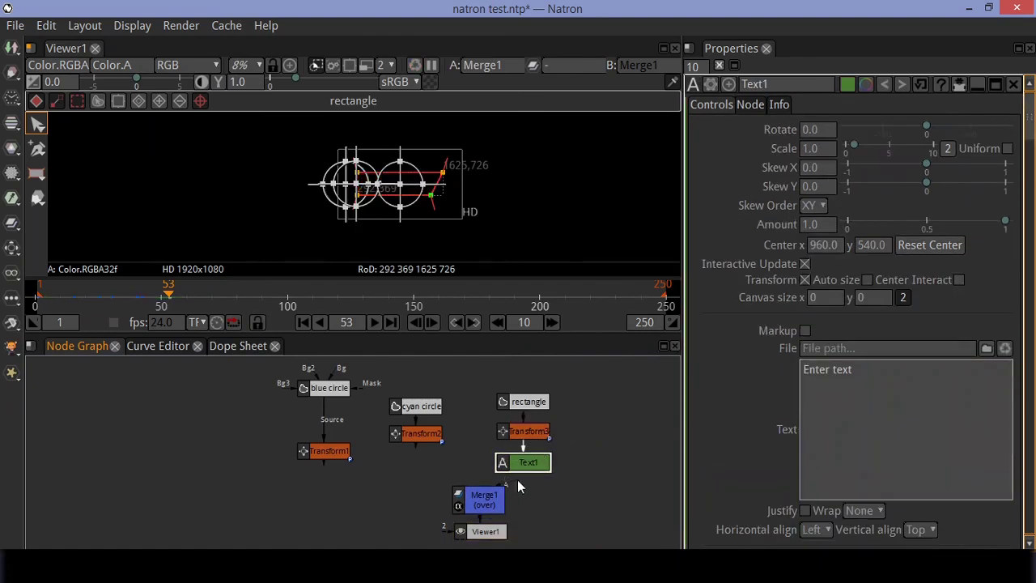
left_click_drag(518, 484, 394, 488)
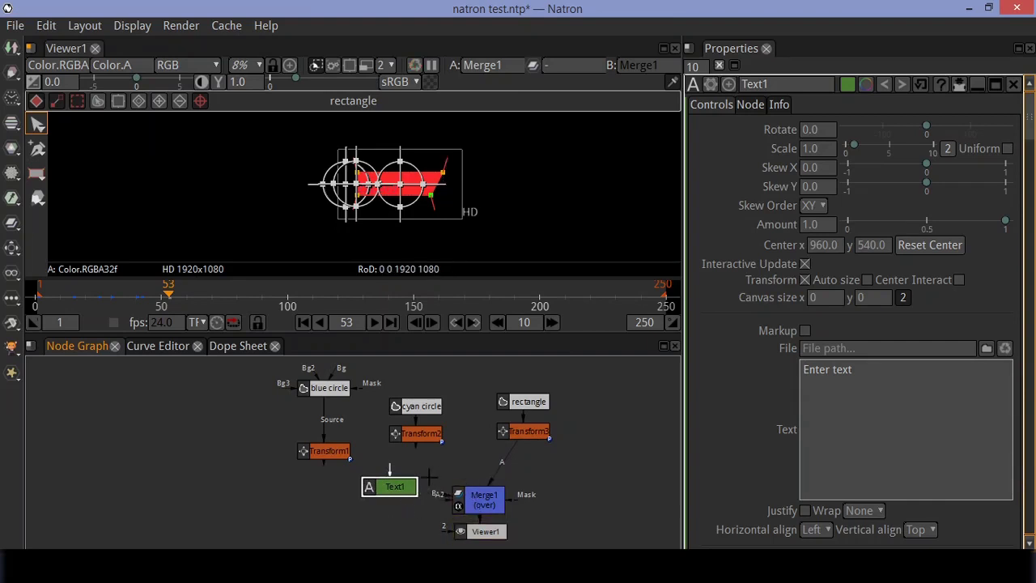
Connect Text1 to Merge1's B input in place of the rectangle and position it directly above Merge1.
left_click(812, 445)
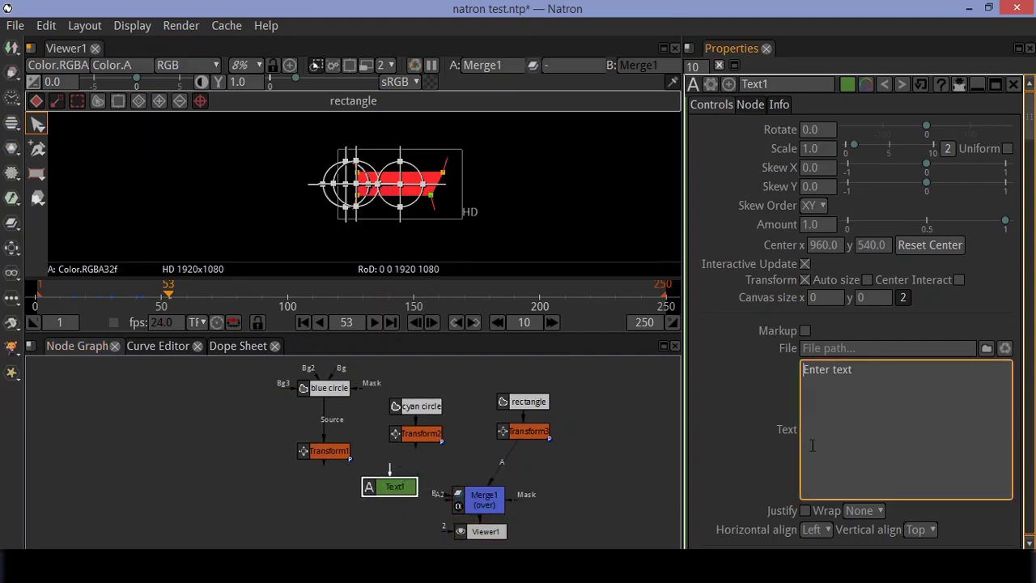
left_click(522, 463)
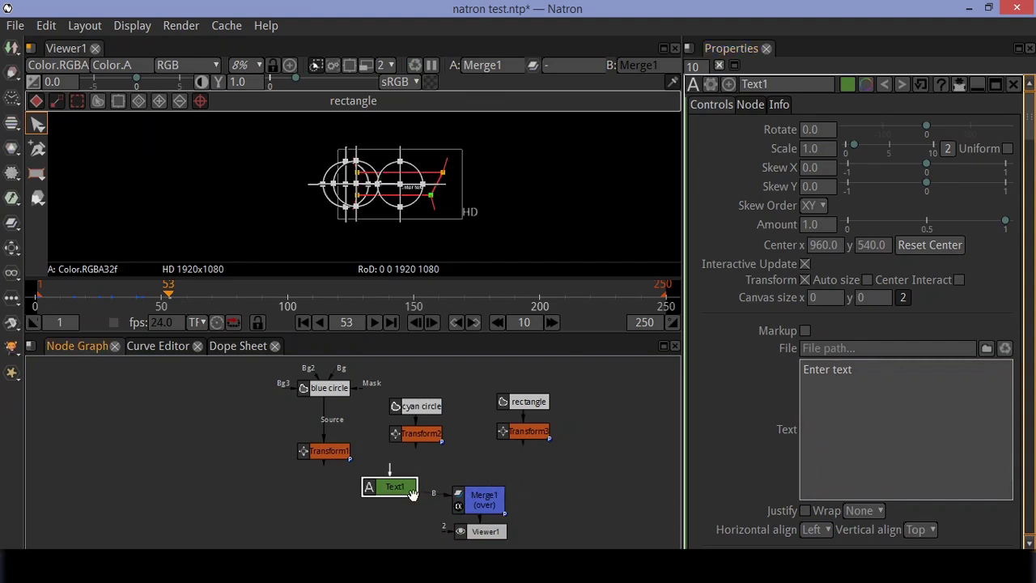
left_click_drag(395, 494, 478, 464)
Replace Text1's placeholder text with TITLE and enable Center Interact.
left_click(870, 416)
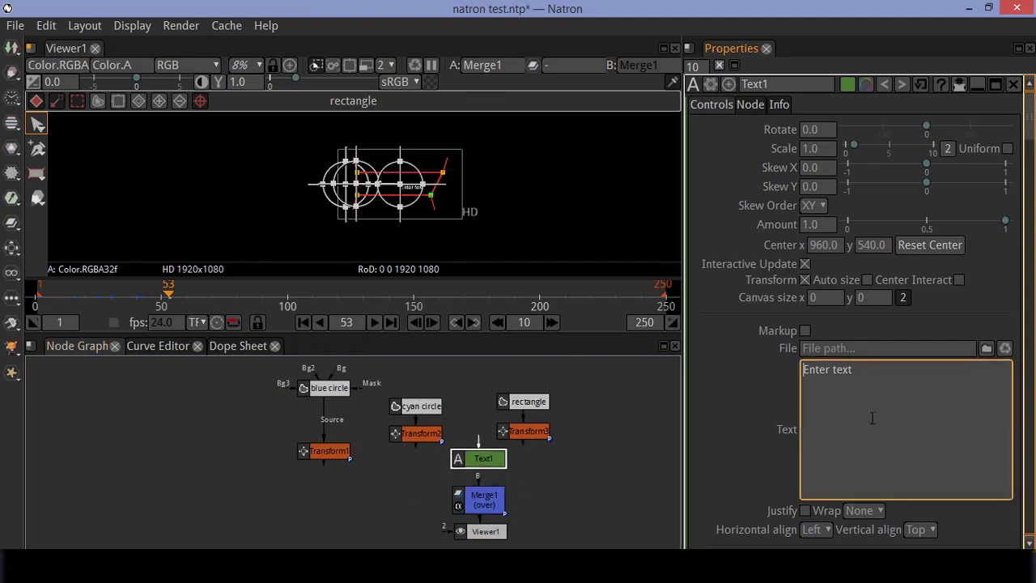
key("ctrl+a")
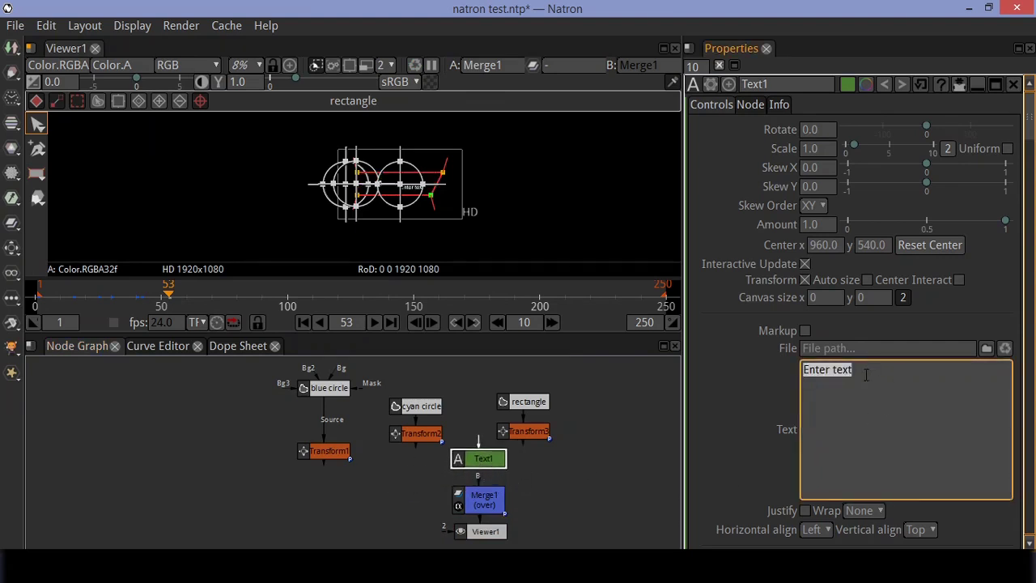
type("TI")
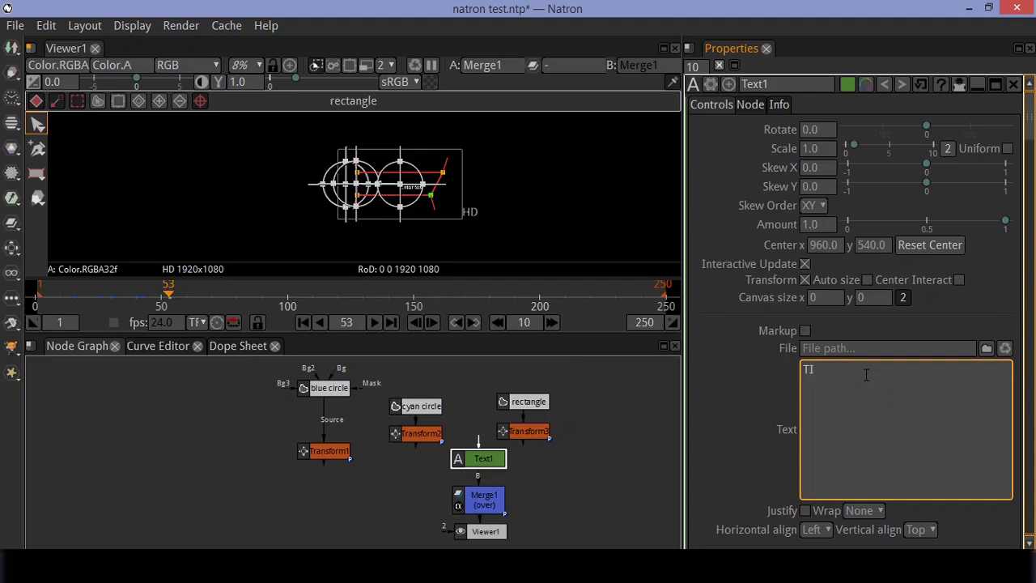
type("TLE")
left_click(963, 281)
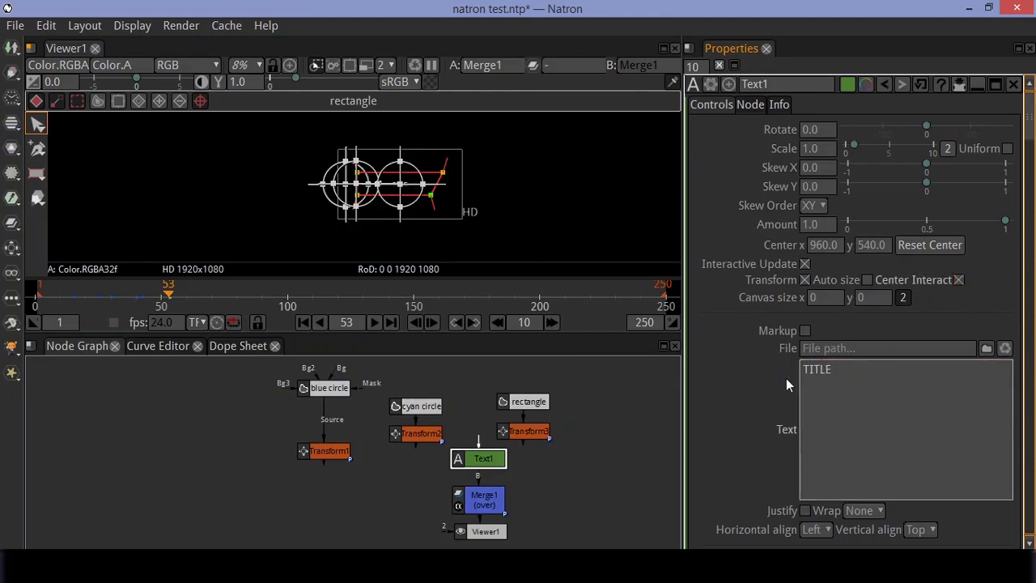
Set Text1's font size to 100 and its weight to Bold.
scroll(780, 398, "down", 5)
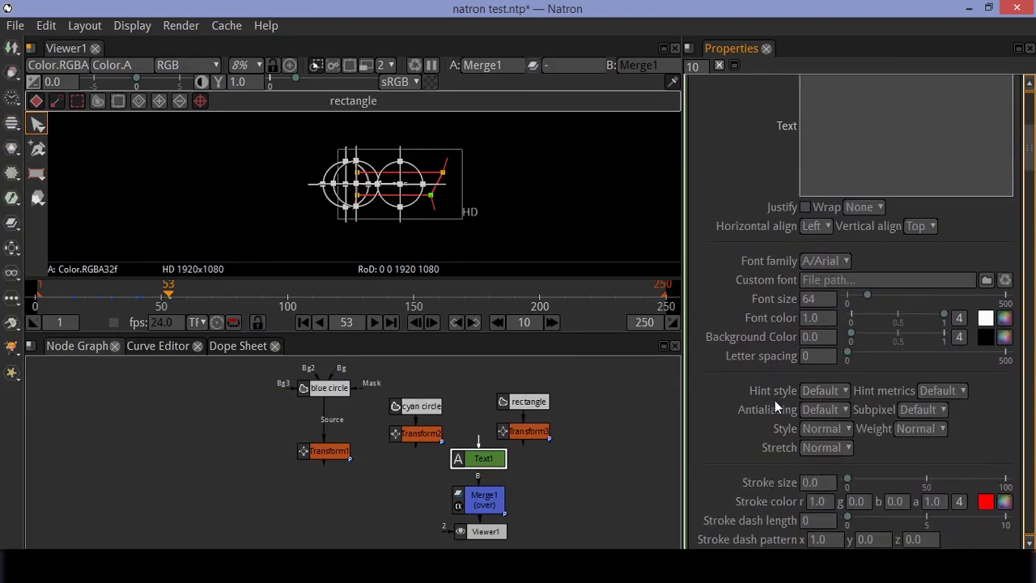
left_click(820, 300)
type("100")
key("Return")
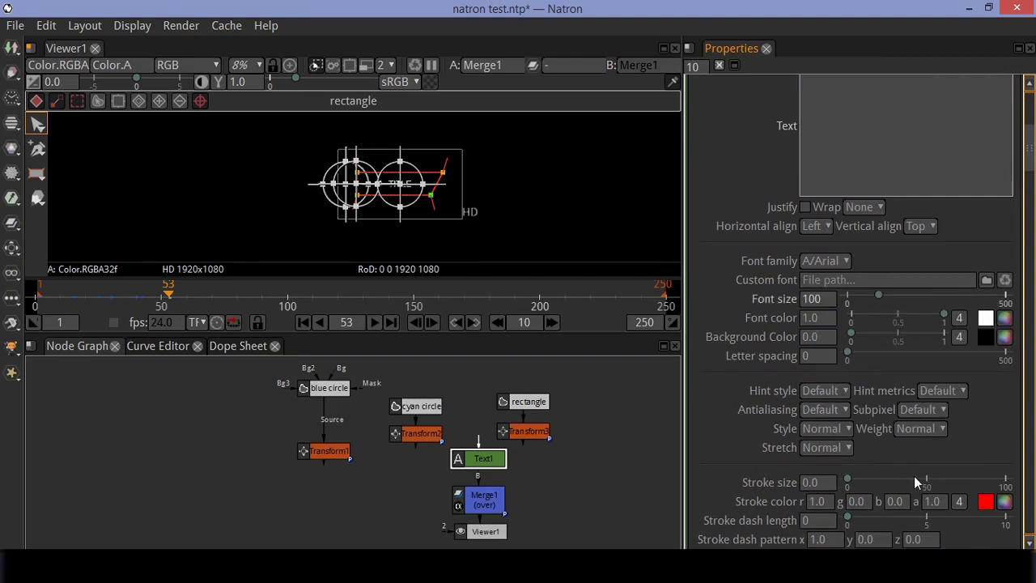
left_click(932, 429)
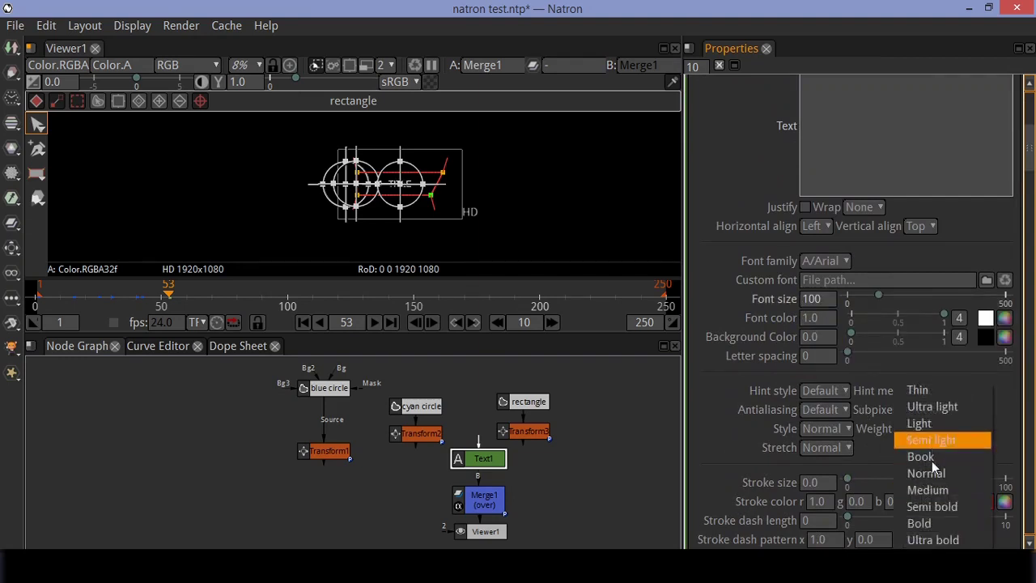
left_click(926, 524)
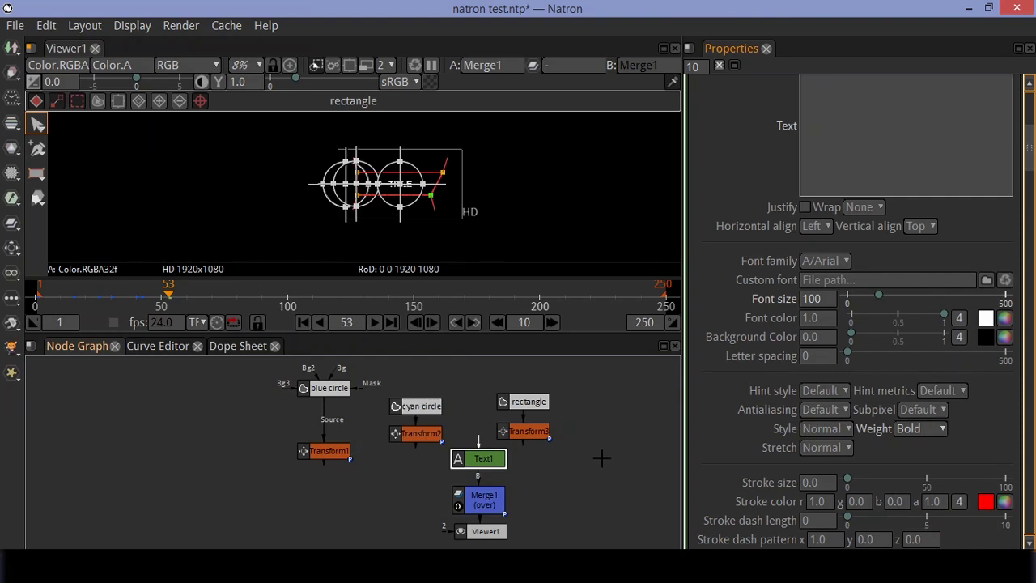
Set a Text1 scale keyframe at frame 30 with a value of 0.10.
left_click(304, 322)
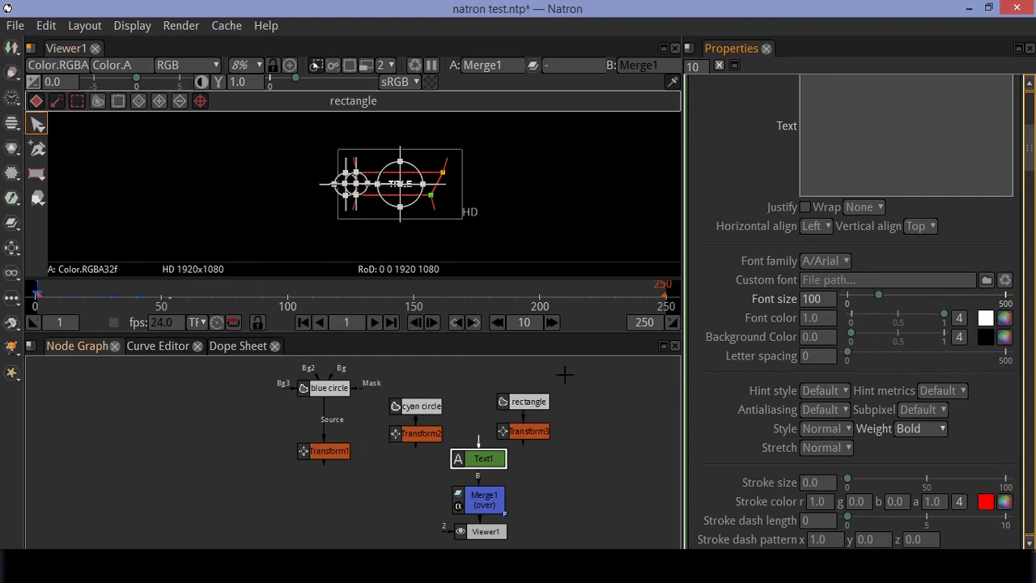
left_click(110, 294)
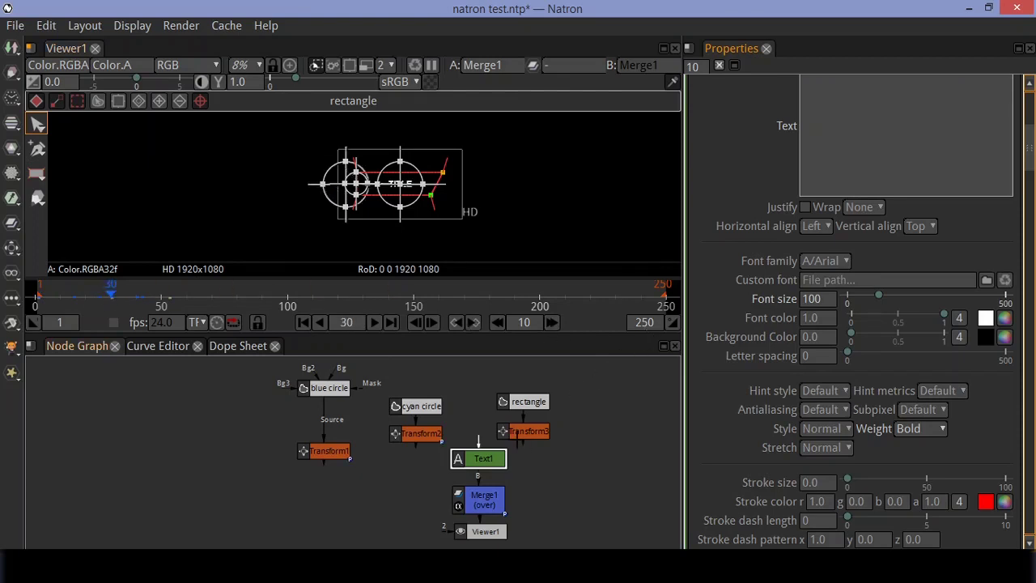
double_click(807, 305)
scroll(736, 275, "up", 5)
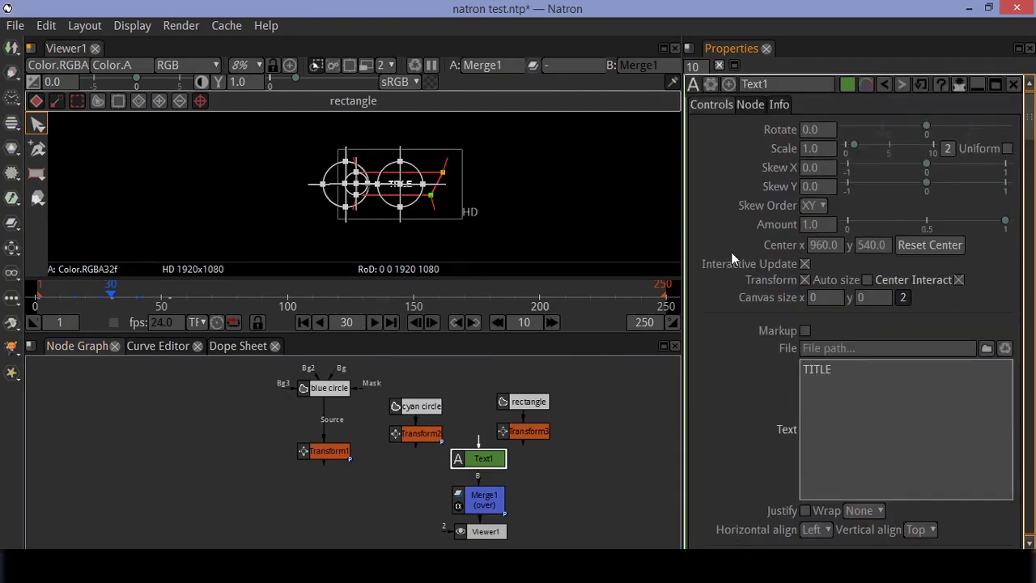
right_click(804, 149)
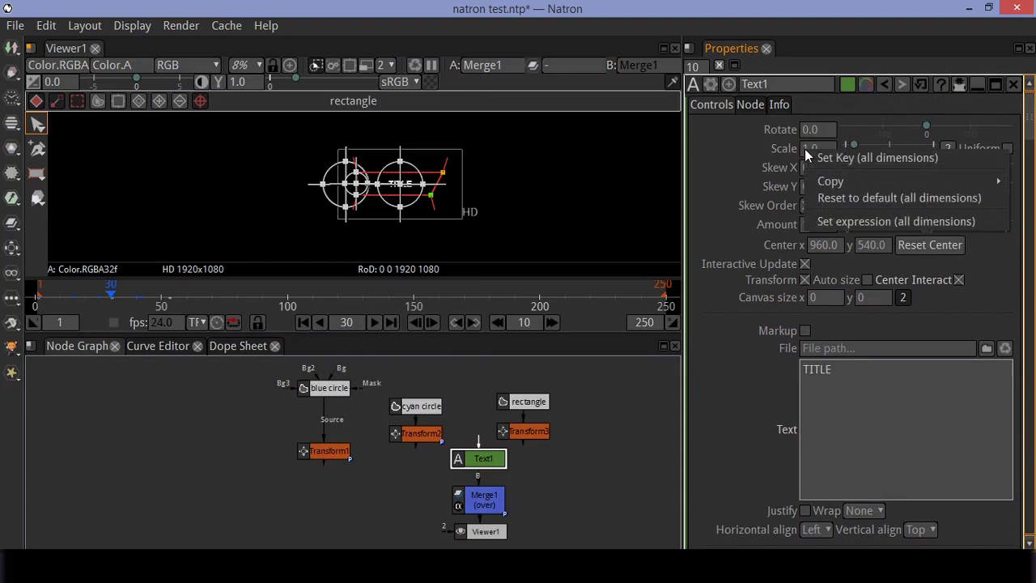
left_click(816, 161)
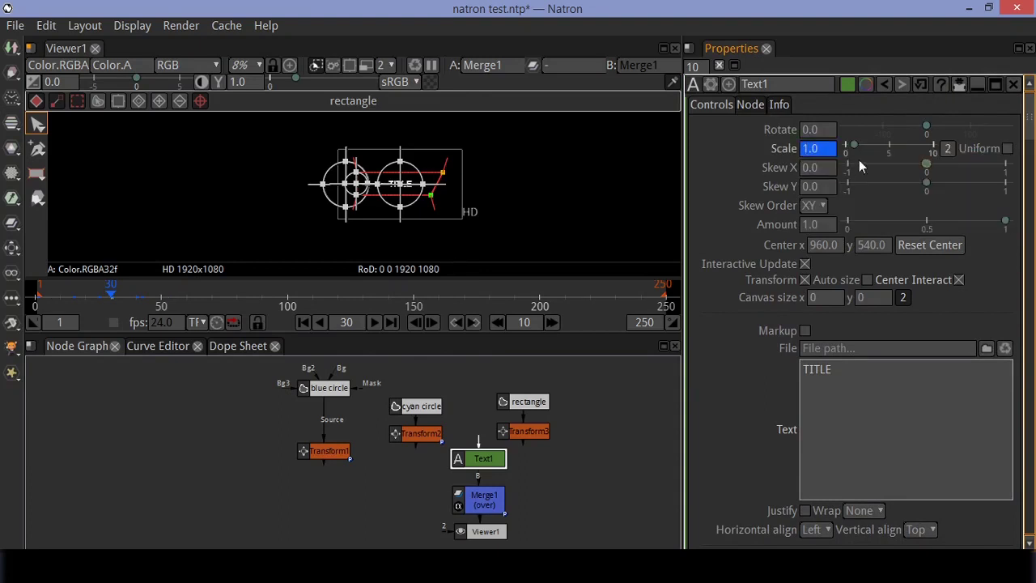
left_click_drag(852, 151, 845, 148)
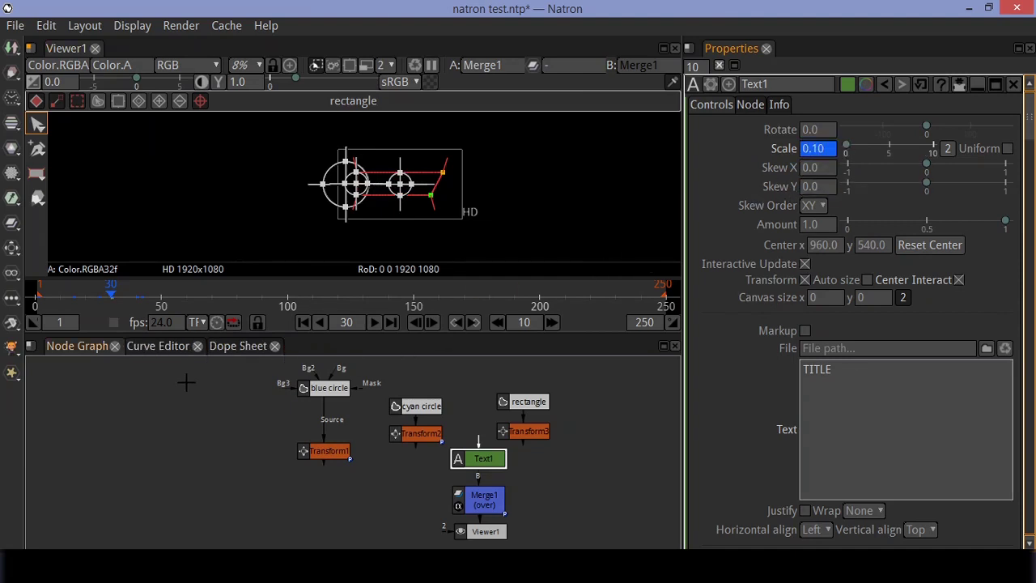
Set a Text1 scale keyframe of 1.0 at frame 40.
left_click(115, 296)
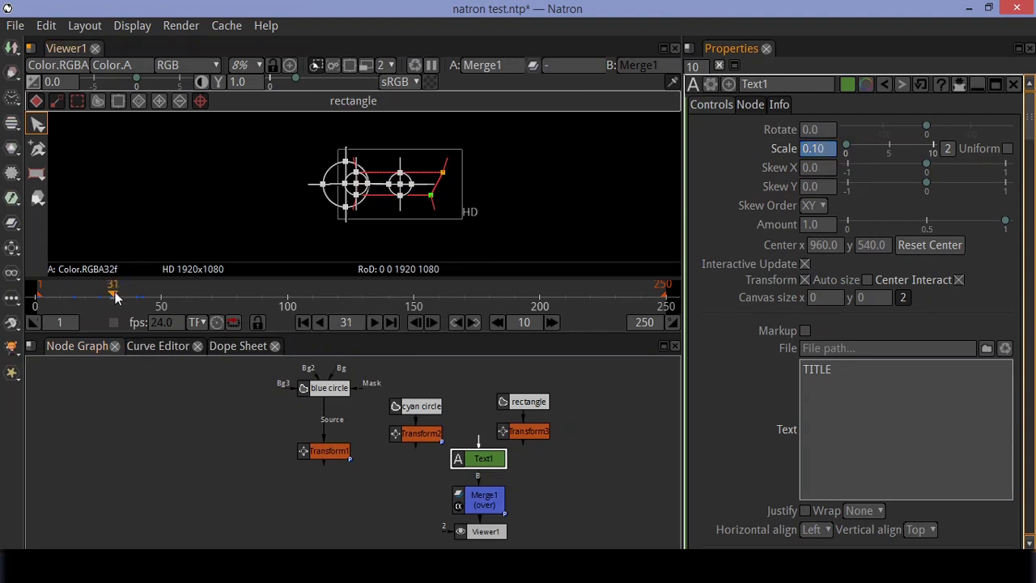
left_click_drag(115, 297, 135, 300)
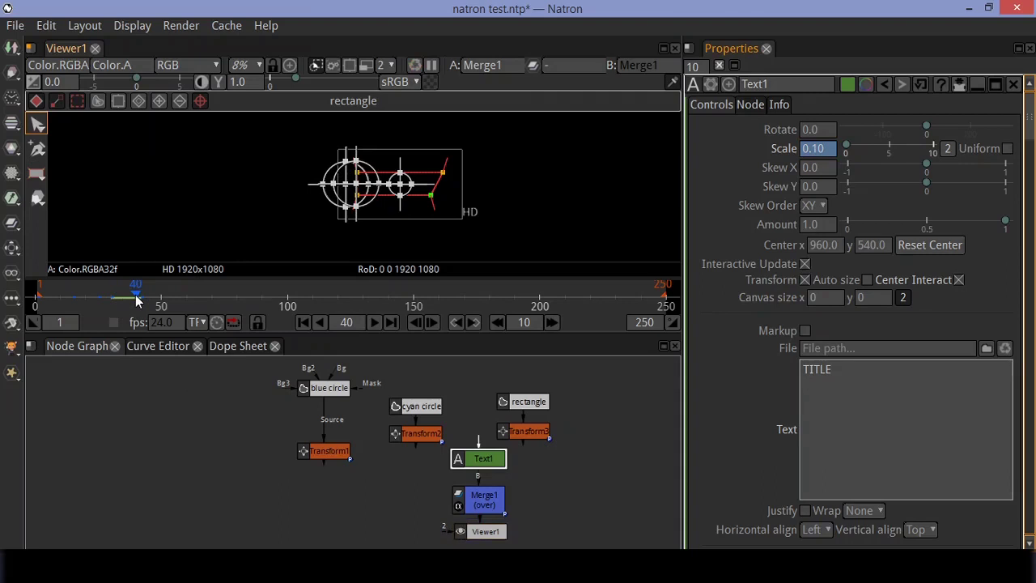
left_click(819, 149)
type("1.")
key("Return")
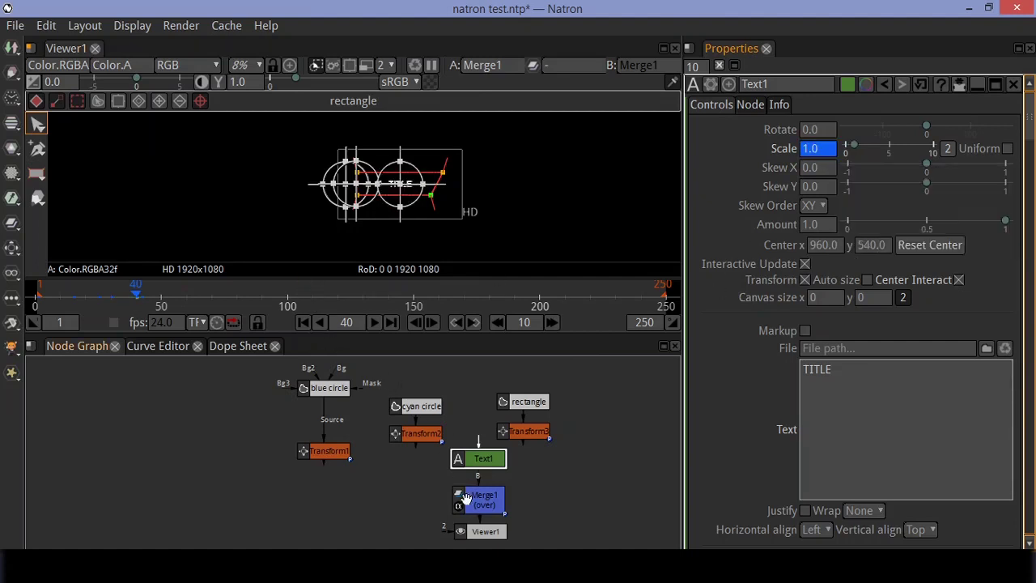
Rearrange the node graph, moving Viewer1 and Merge1 below the circle transforms and Text1 to the side of Transform1.
left_click(478, 533)
left_click_drag(476, 535, 350, 537)
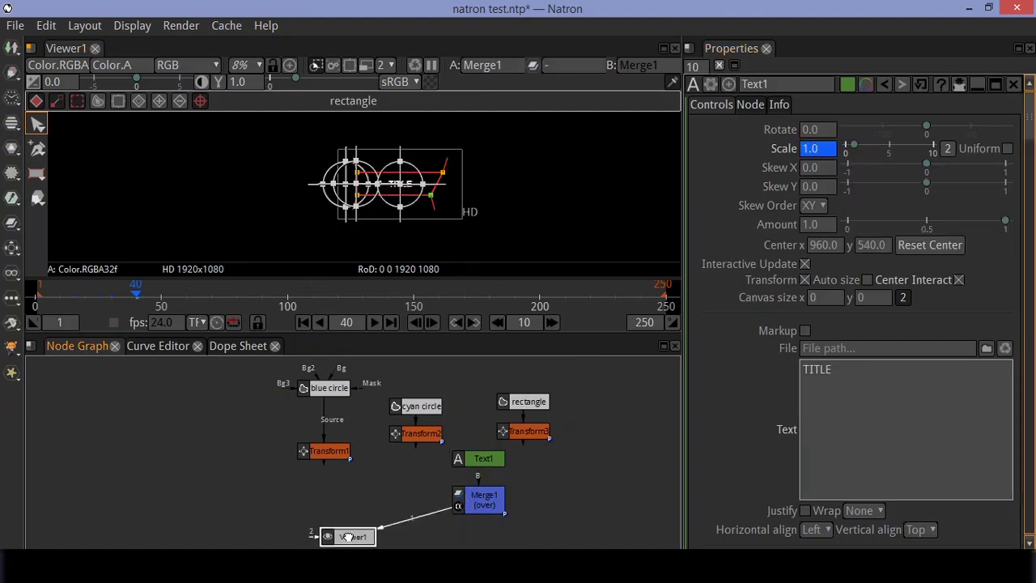
left_click_drag(484, 500, 383, 506)
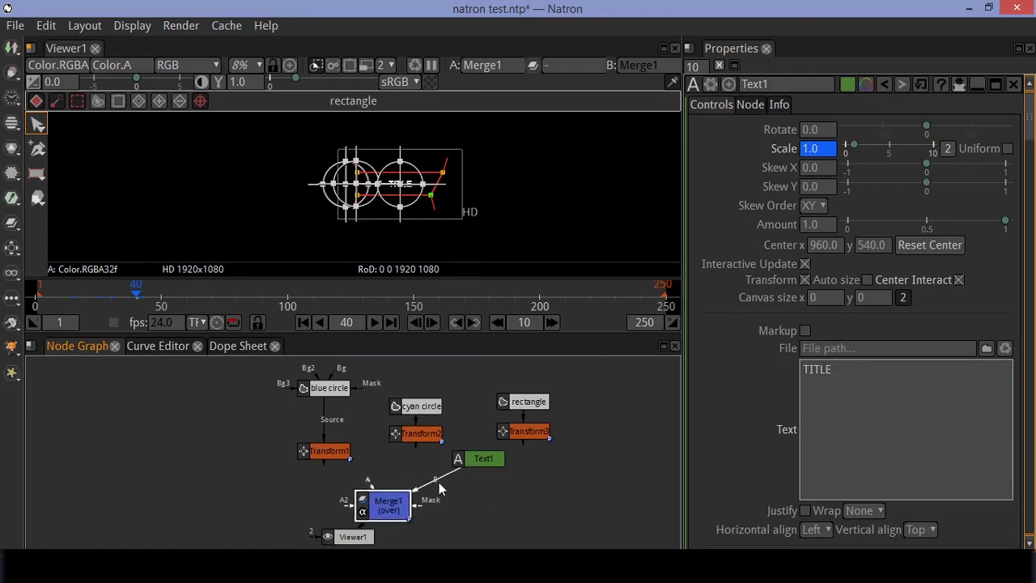
left_click_drag(490, 463, 253, 485)
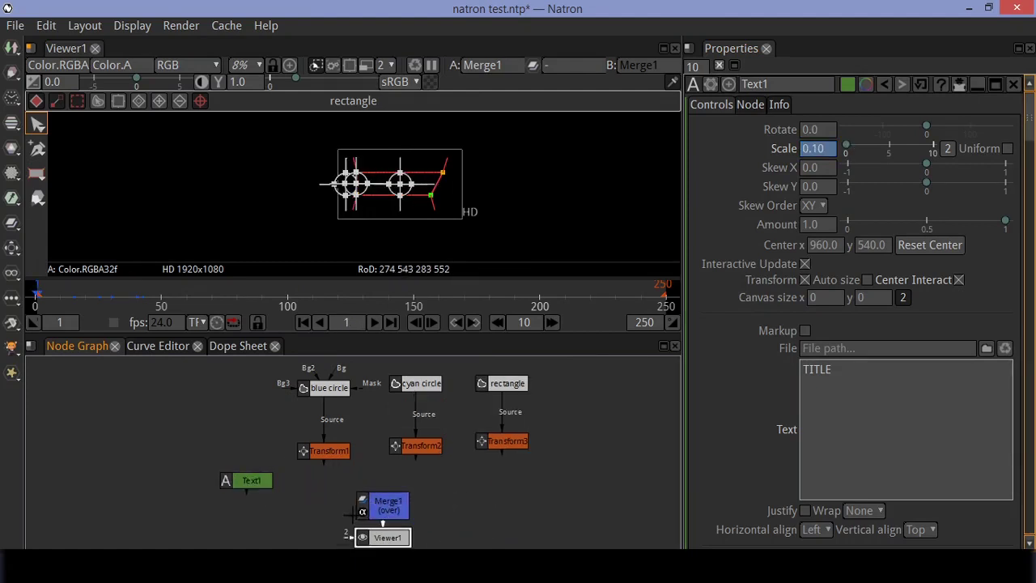
Connect Transform3 to Merge1's A input and Text1 to A2, and arrange Text1 between Transform2 and Transform3 in the node graph.
left_click(384, 509)
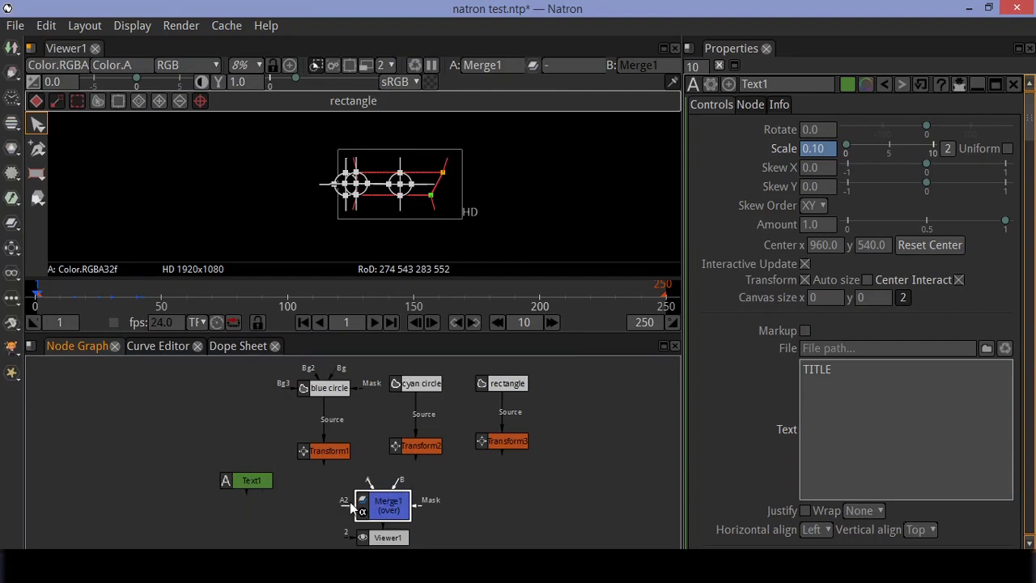
left_click_drag(370, 485, 496, 441)
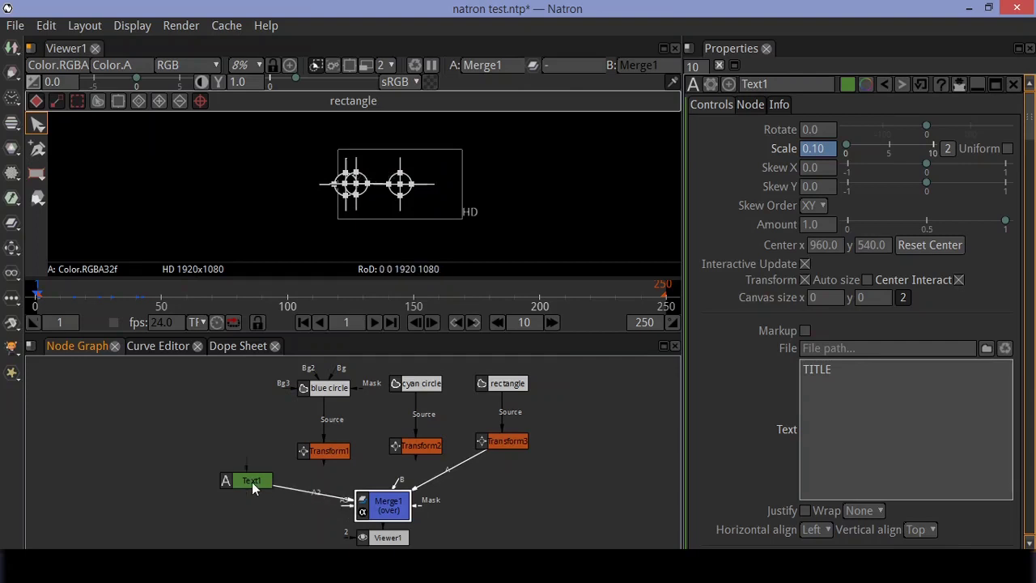
left_click_drag(253, 482, 572, 446)
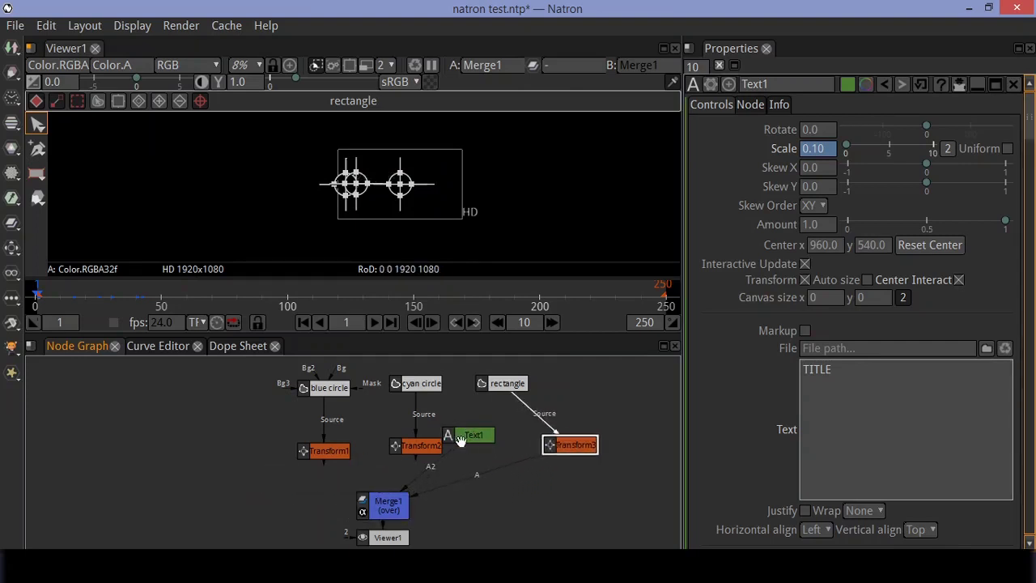
left_click_drag(459, 442, 475, 451)
left_click_drag(496, 387, 558, 388)
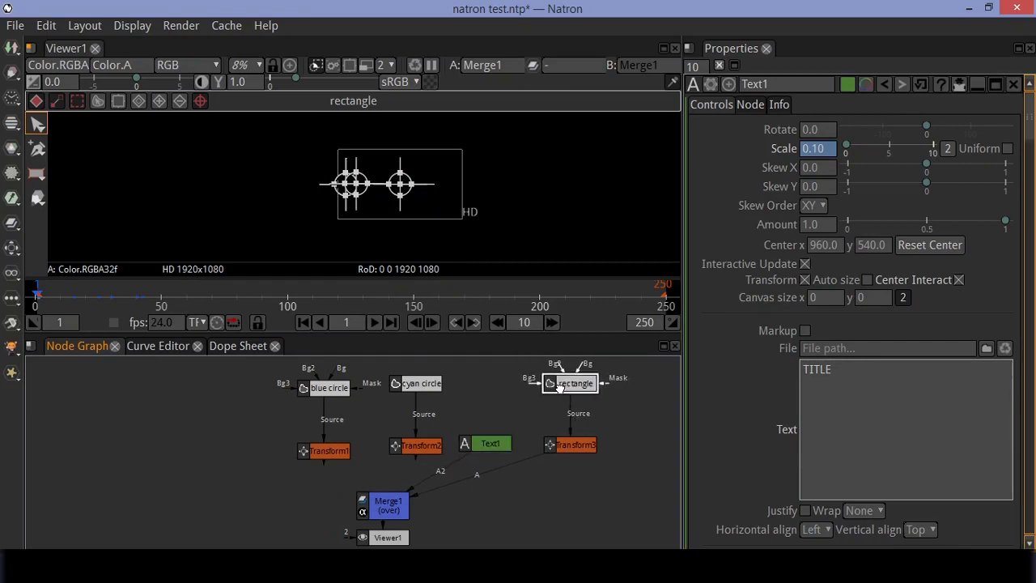
Connect Transform1 to Merge1's A3 input and Transform2 to A4, and move Viewer1 lower.
left_click(373, 512)
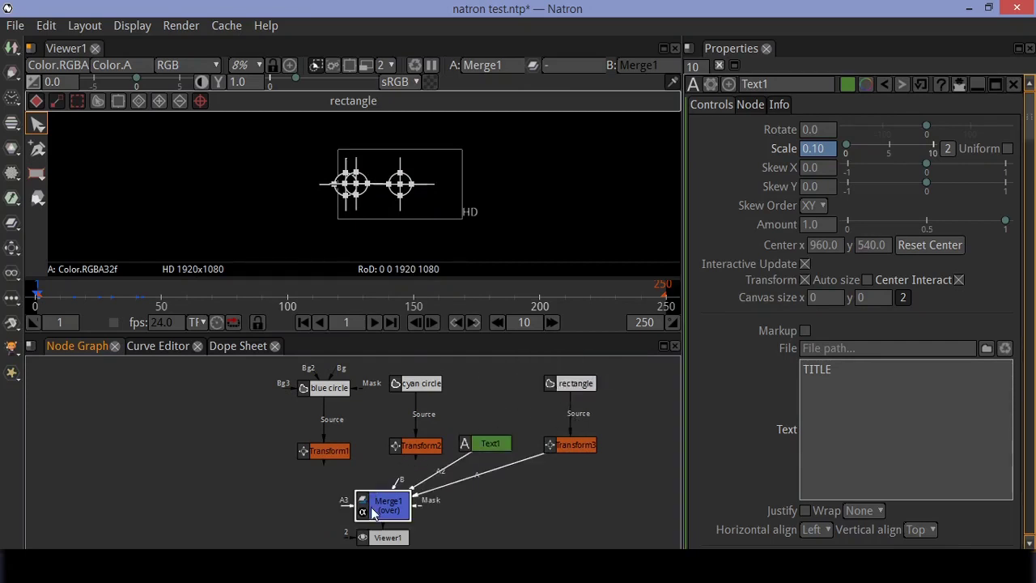
left_click_drag(344, 508, 432, 445)
left_click_drag(411, 467, 428, 444)
left_click_drag(389, 538, 383, 549)
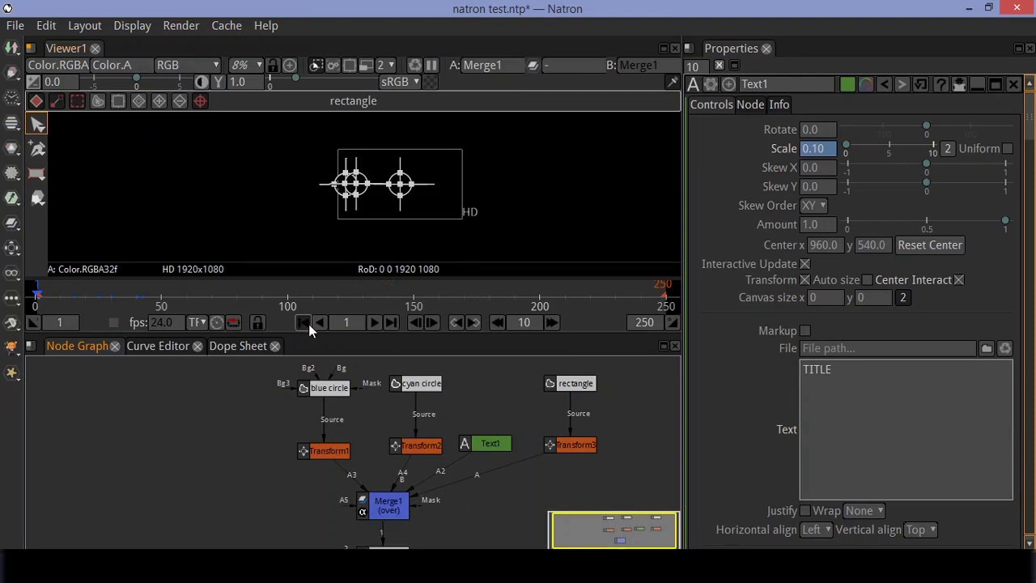
Preview the merged animation up to frame 59 and shift the TITLE text's center to x 1070.0 over the red rectangle.
left_click(375, 323)
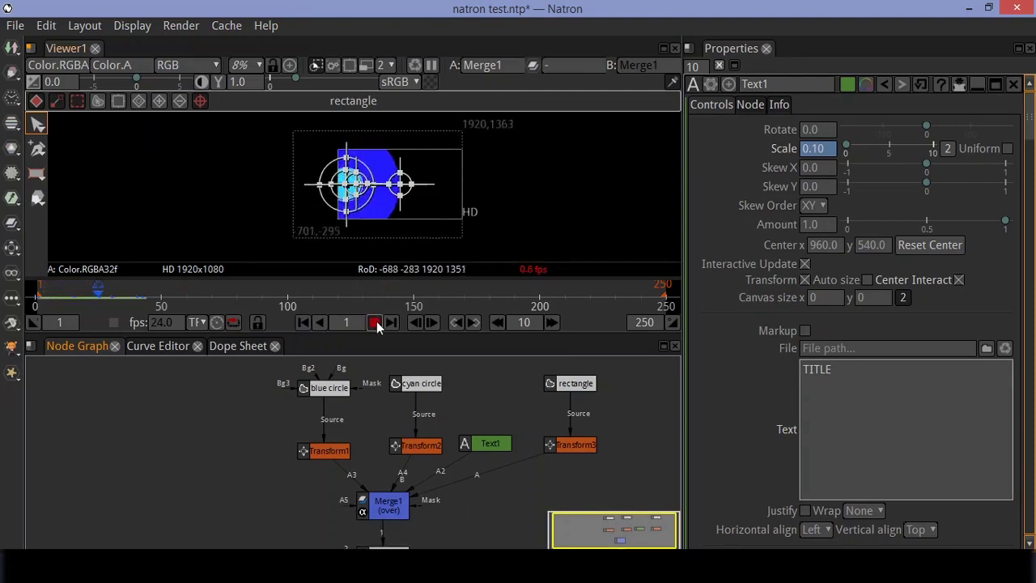
left_click(376, 323)
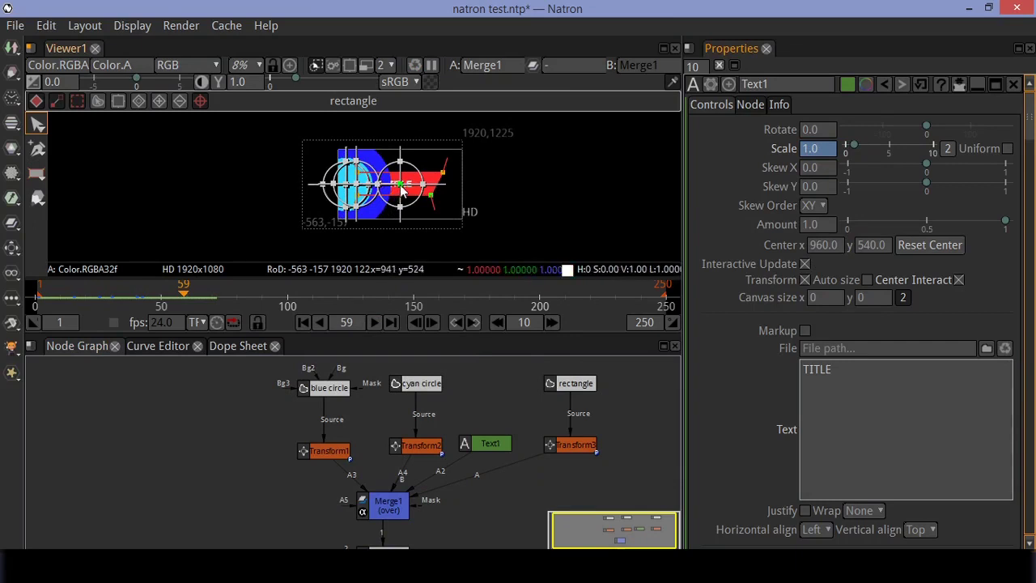
left_click_drag(402, 189, 410, 190)
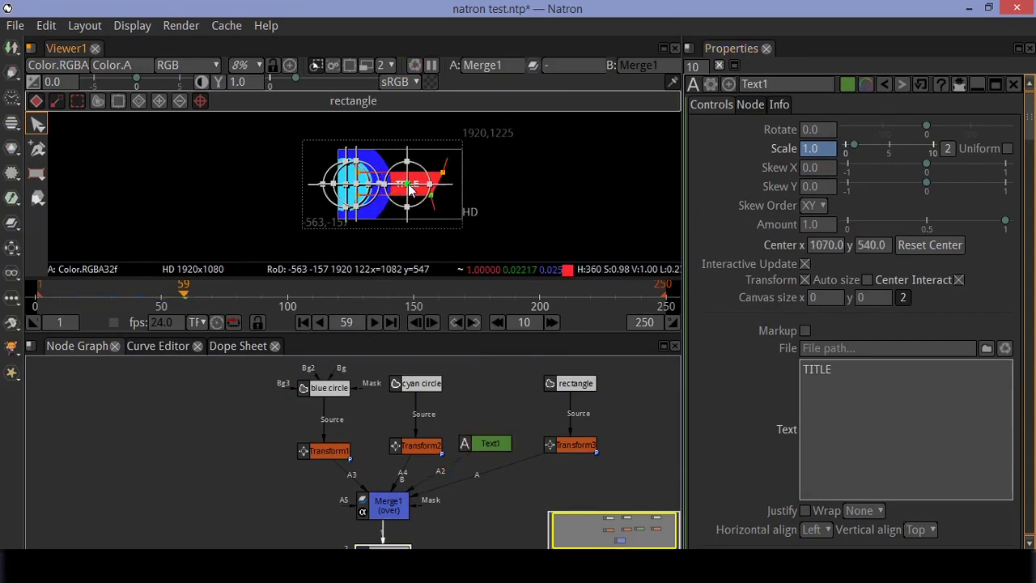
Play the animation from the first frame to check the repositioned title.
left_click(305, 323)
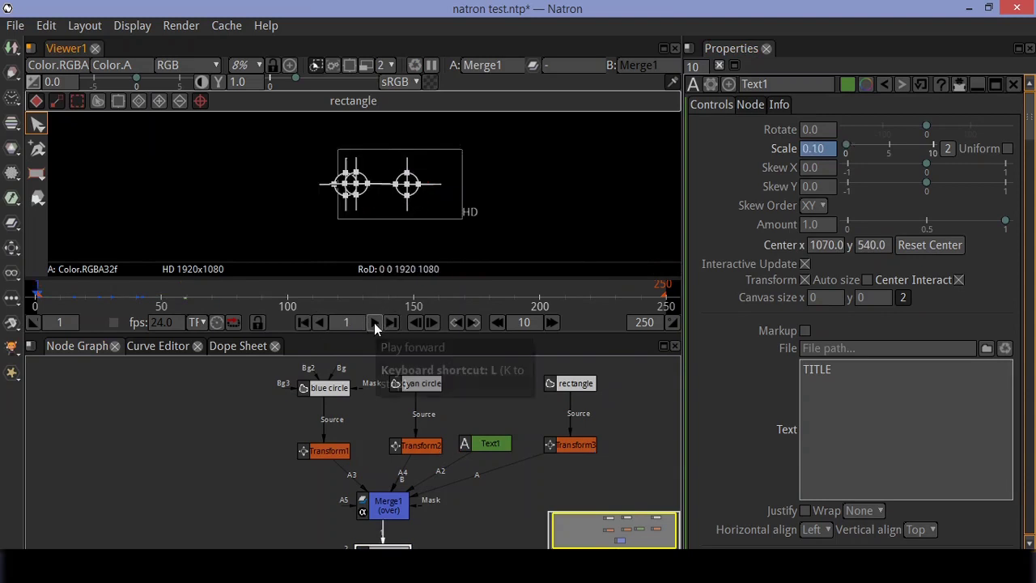
left_click(374, 322)
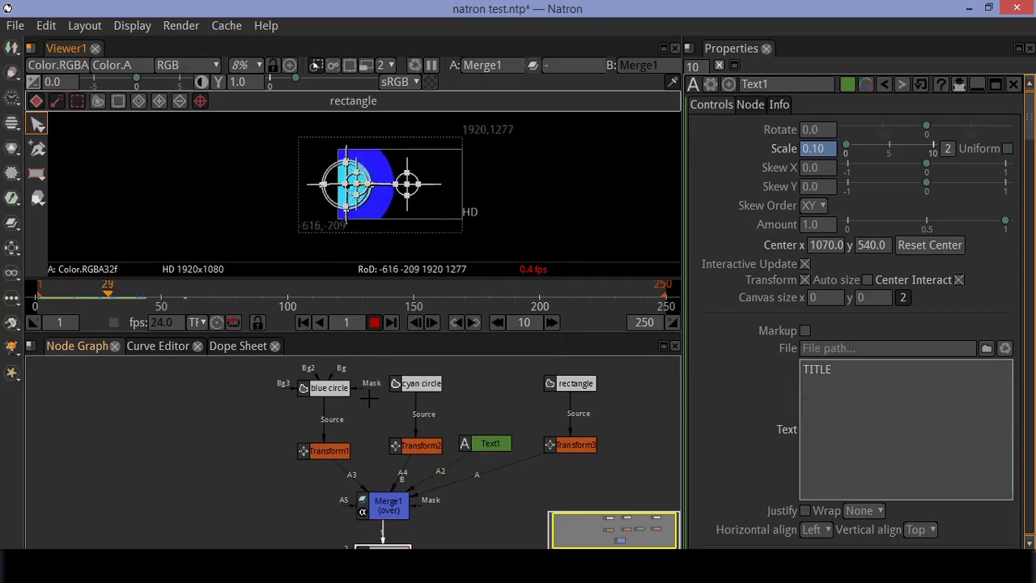
left_click(374, 322)
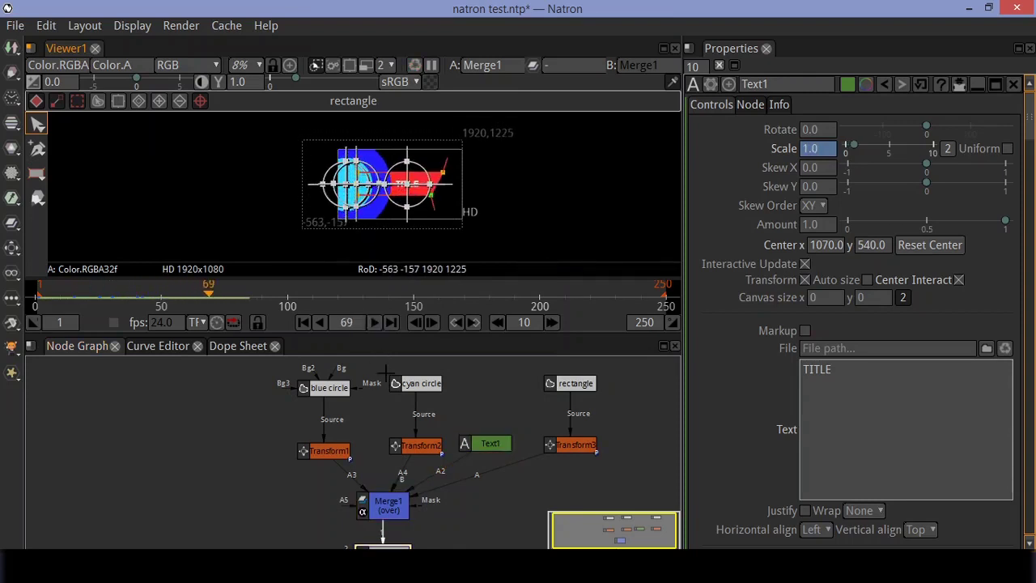
Rearrange Merge1 and Viewer1 below the transform and text nodes in the node graph.
scroll(411, 468, "down", 2)
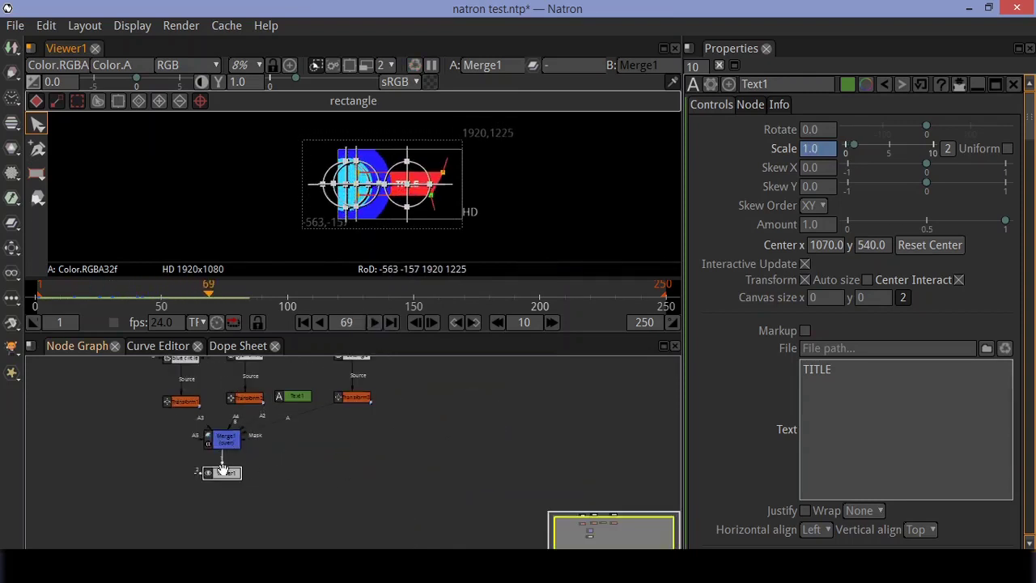
mouse_move(226, 443)
left_mouse_down()
mouse_move(233, 470)
mouse_move(231, 439)
left_mouse_up()
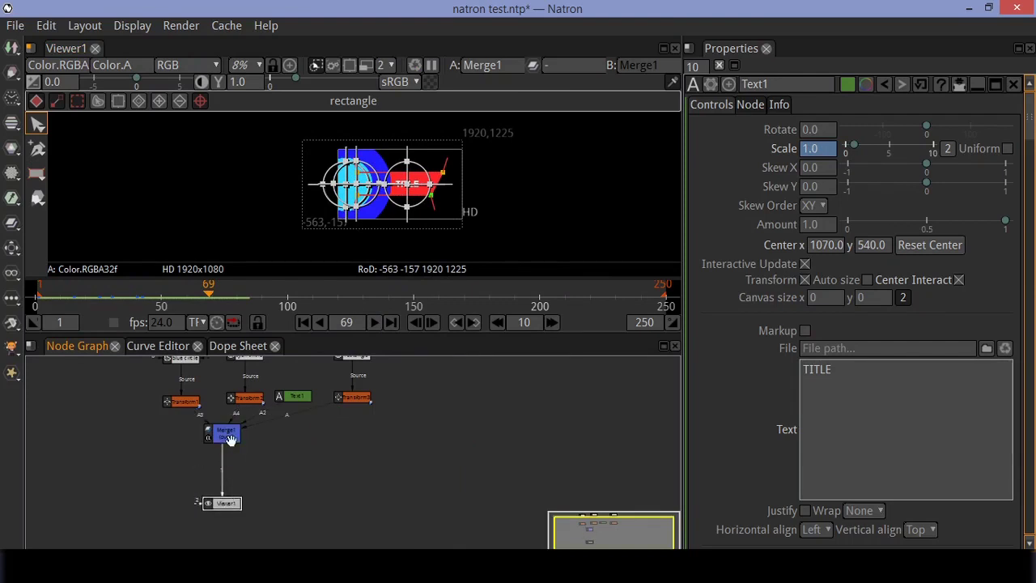
scroll(231, 438, "up", 1)
scroll(279, 417, "up", 1)
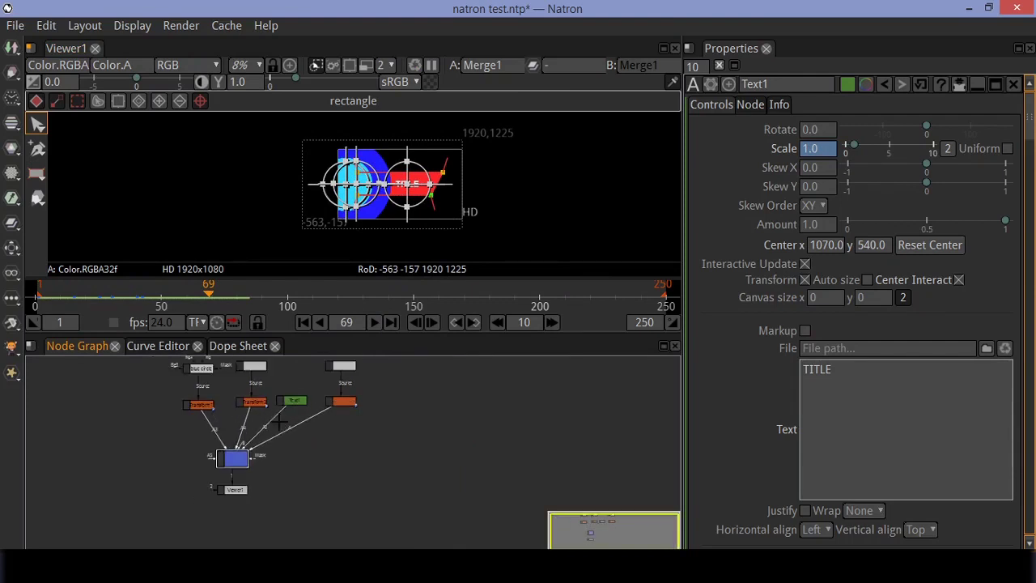
scroll(273, 420, "up", 2)
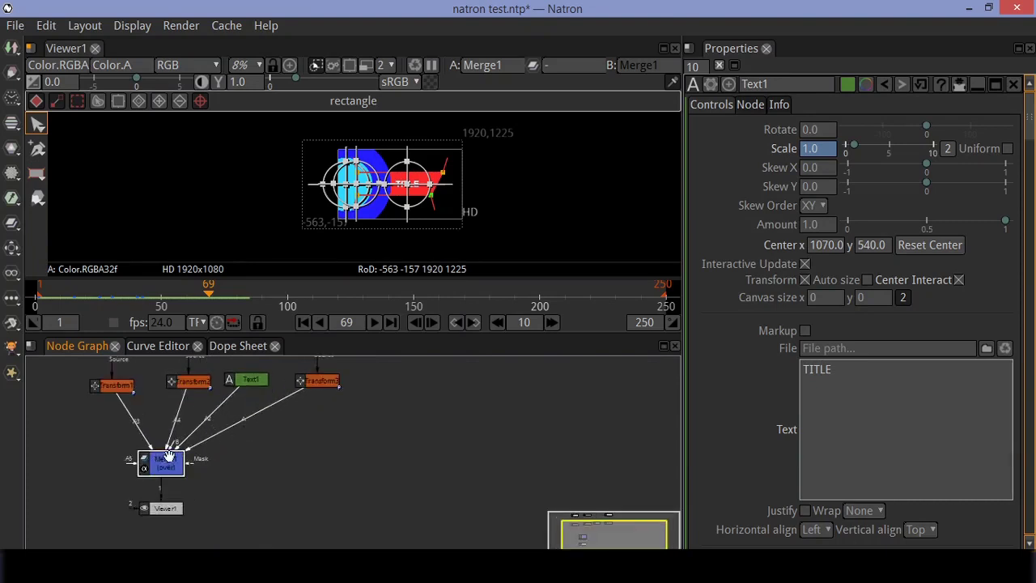
left_click_drag(204, 462, 339, 492)
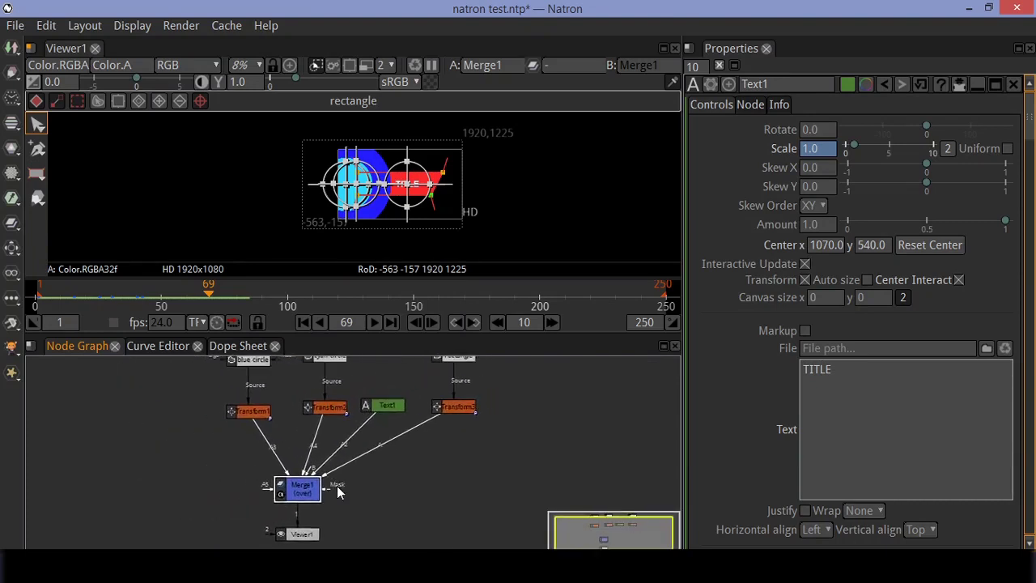
Add an unconnected Solid node and place it beside Merge1, below Text1 and Transform3.
left_click(407, 474)
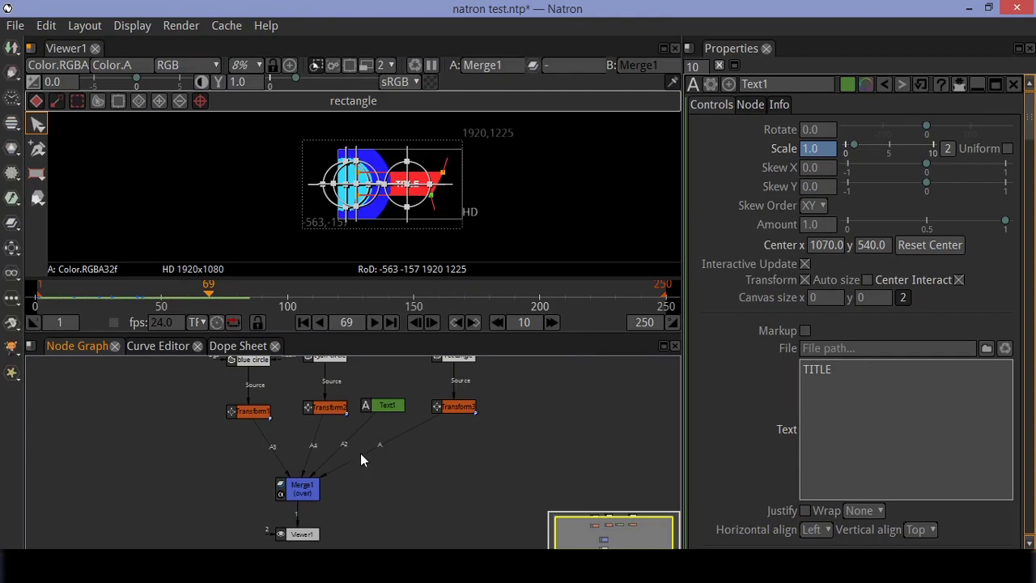
right_click(396, 484)
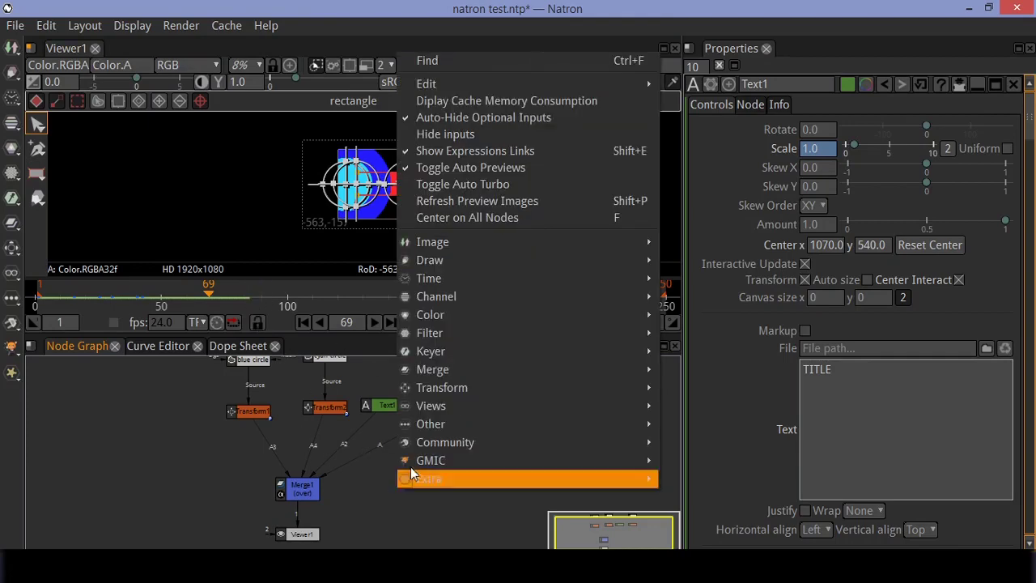
mouse_move(500, 247)
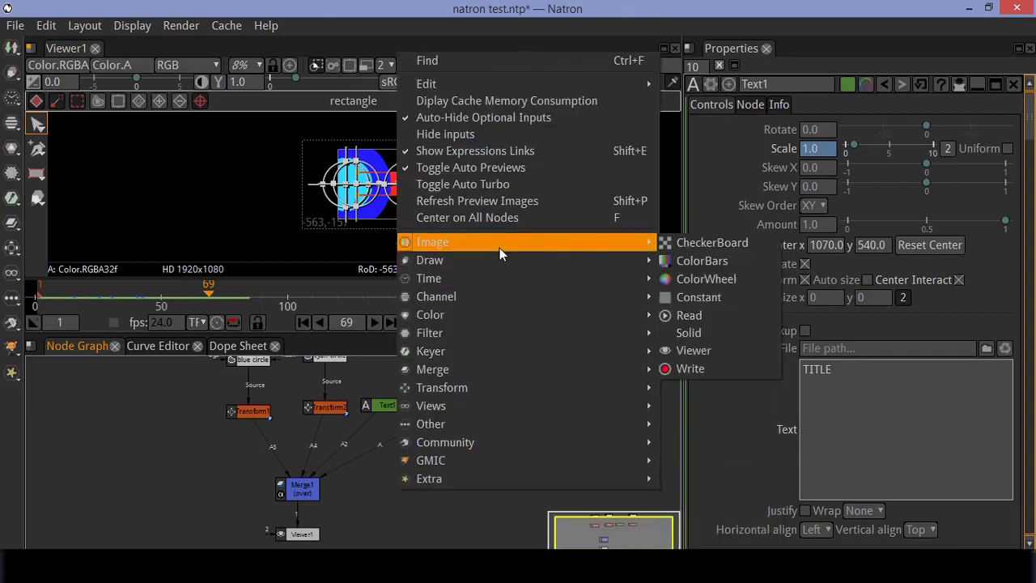
left_click(689, 333)
left_click_drag(383, 458, 429, 474)
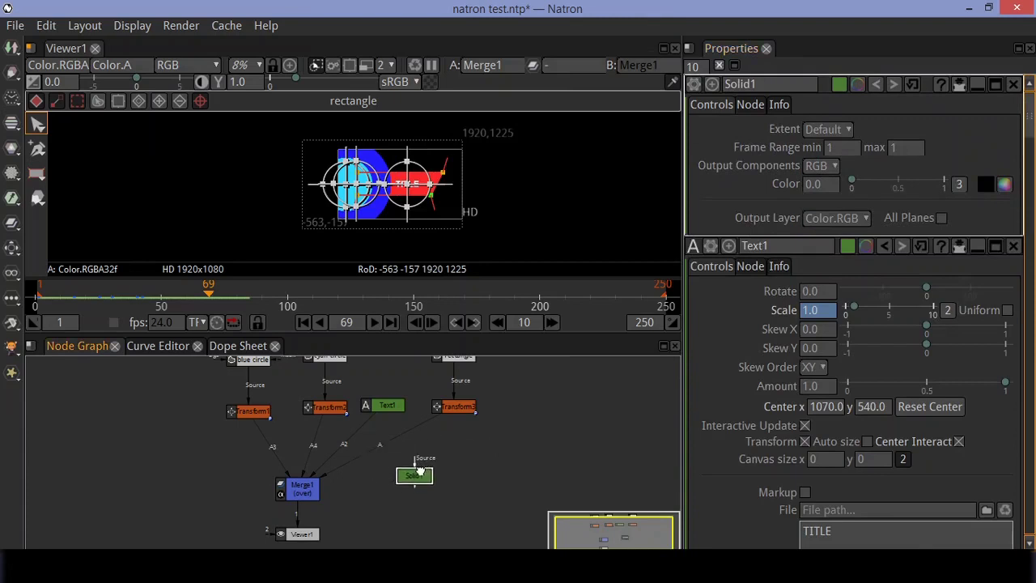
Connect the Solid1 node to Merge1's B input as the background.
left_click(297, 490)
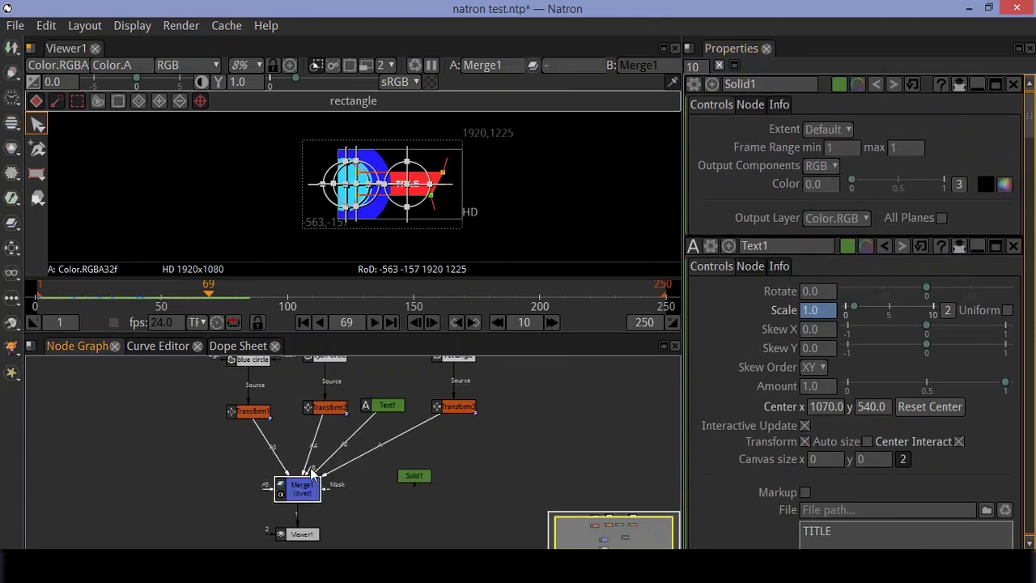
left_click_drag(314, 474, 331, 411)
scroll(316, 472, "up", 5)
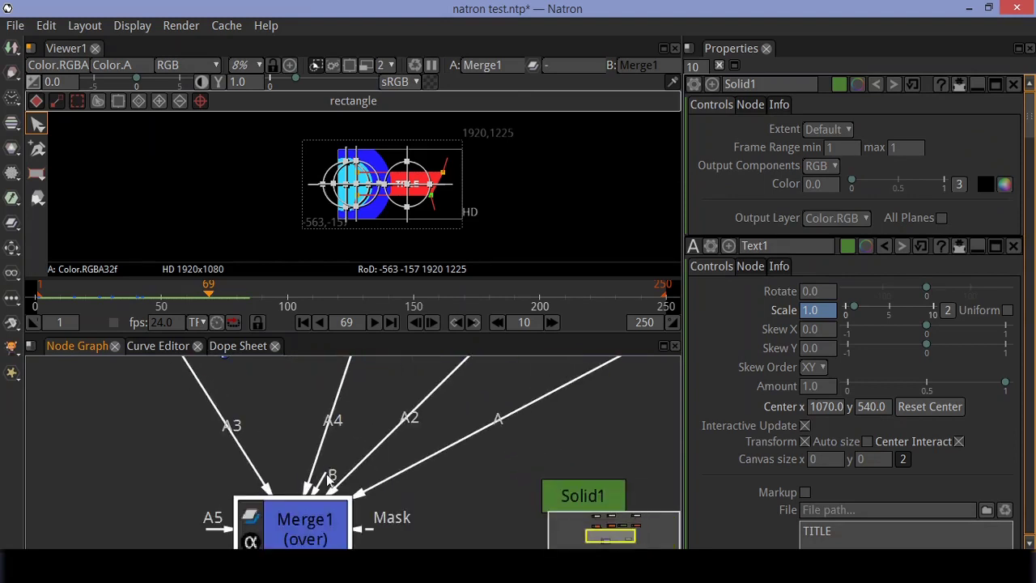
left_click_drag(328, 479, 589, 497)
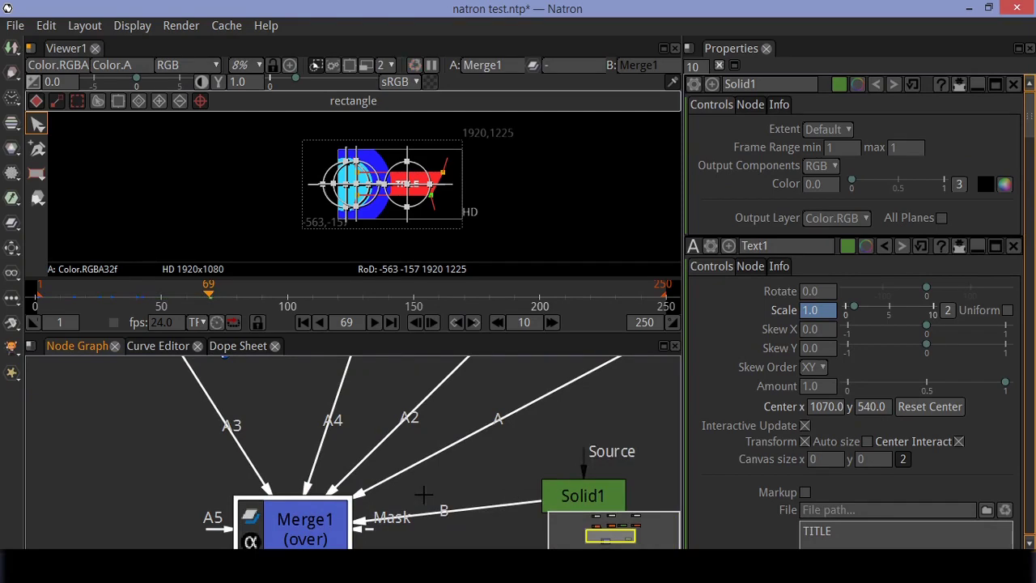
scroll(422, 494, "down", 5)
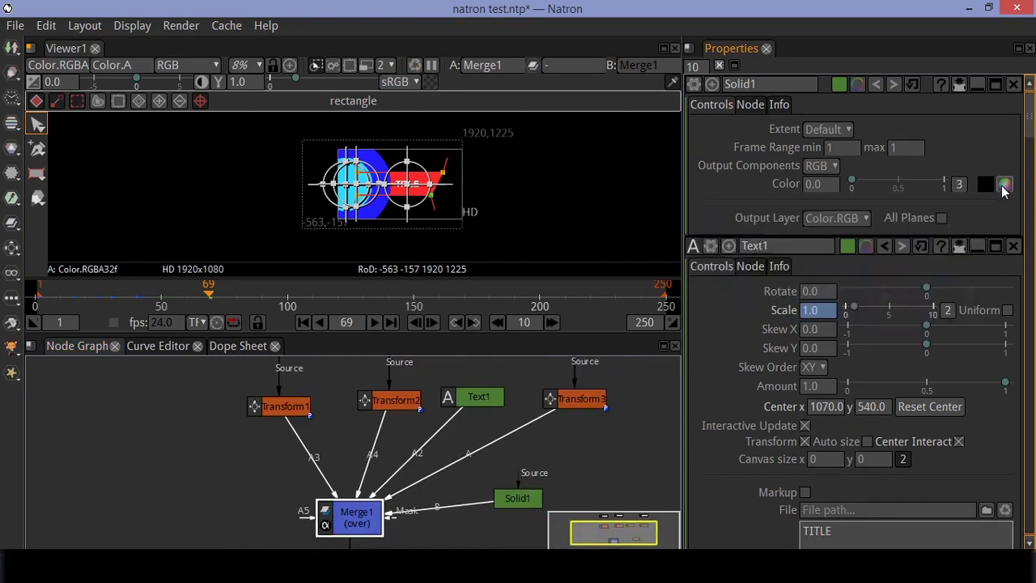
Set Solid1's color to white (255, 255, 255) and move its node level with Merge1.
left_click(1004, 185)
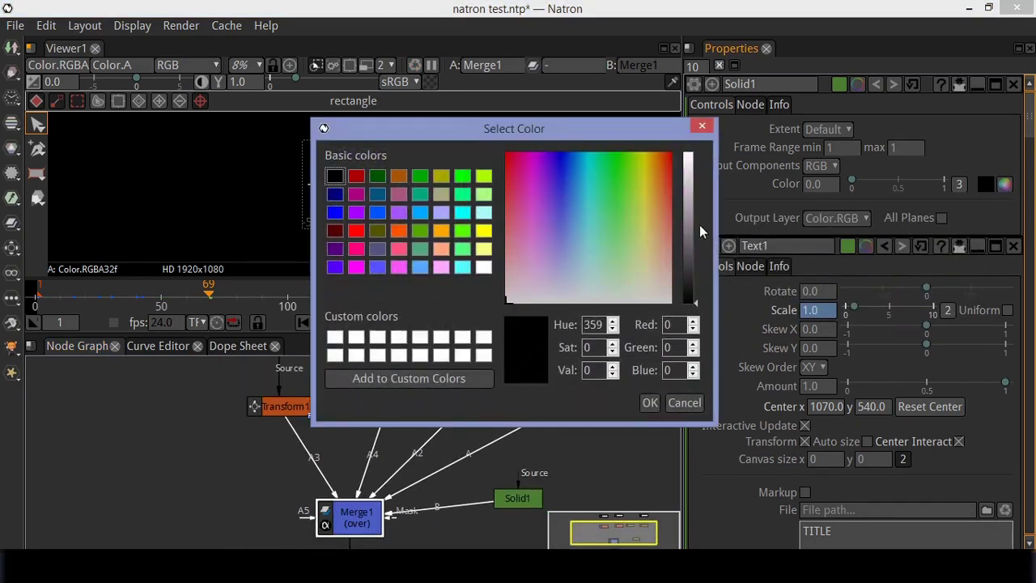
left_click_drag(688, 223, 688, 154)
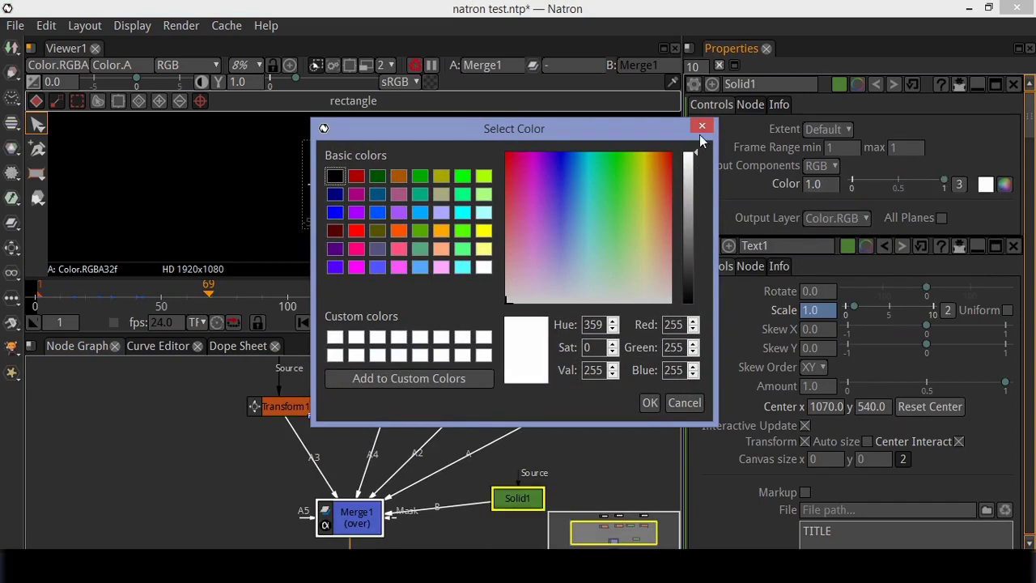
left_click(650, 402)
left_click(518, 499)
scroll(510, 500, "down", 2)
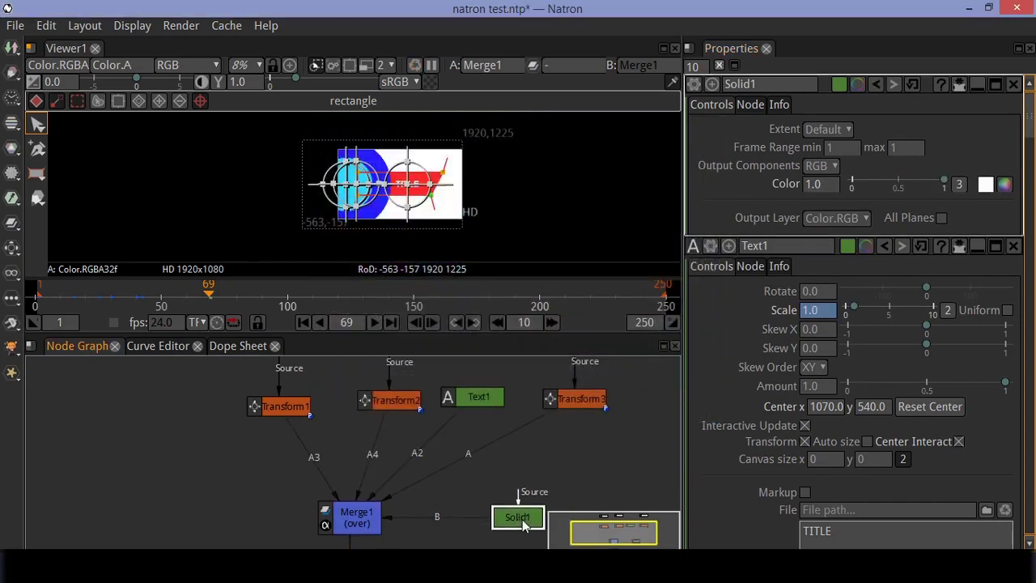
scroll(502, 470, "down", 2)
scroll(500, 467, "down", 1)
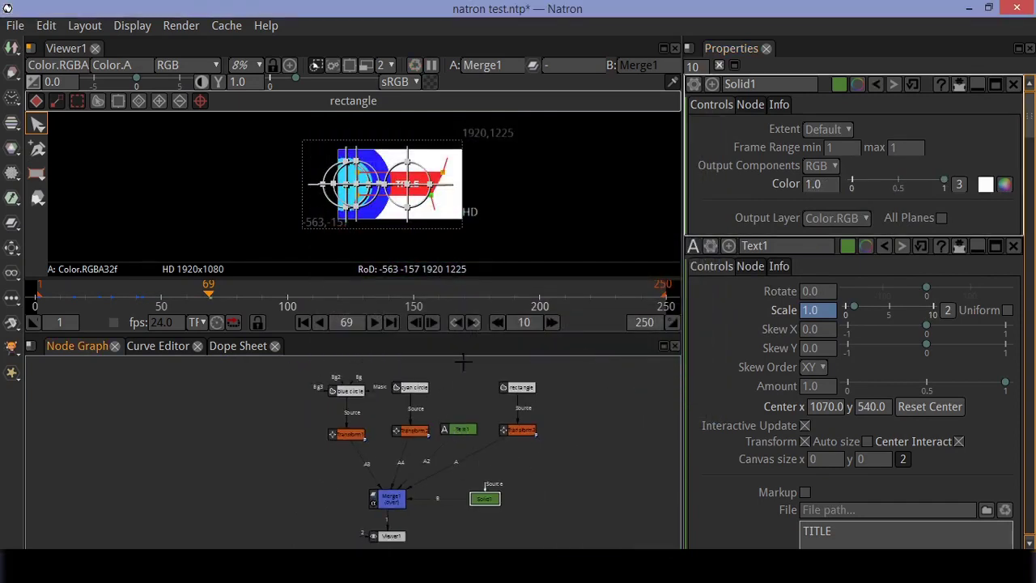
Play the animation from the first frame to check it against the white background.
left_click(302, 323)
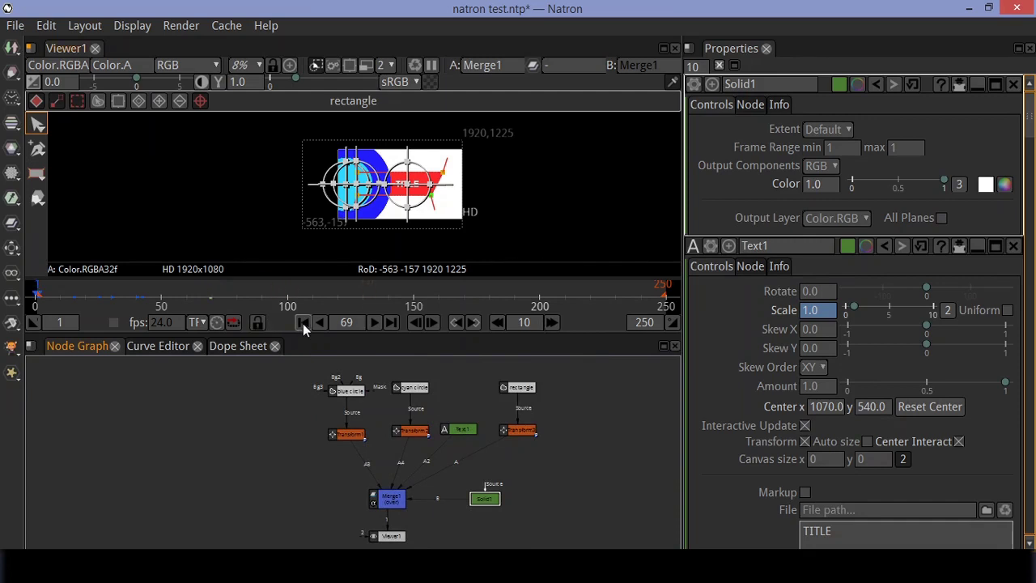
left_click(375, 323)
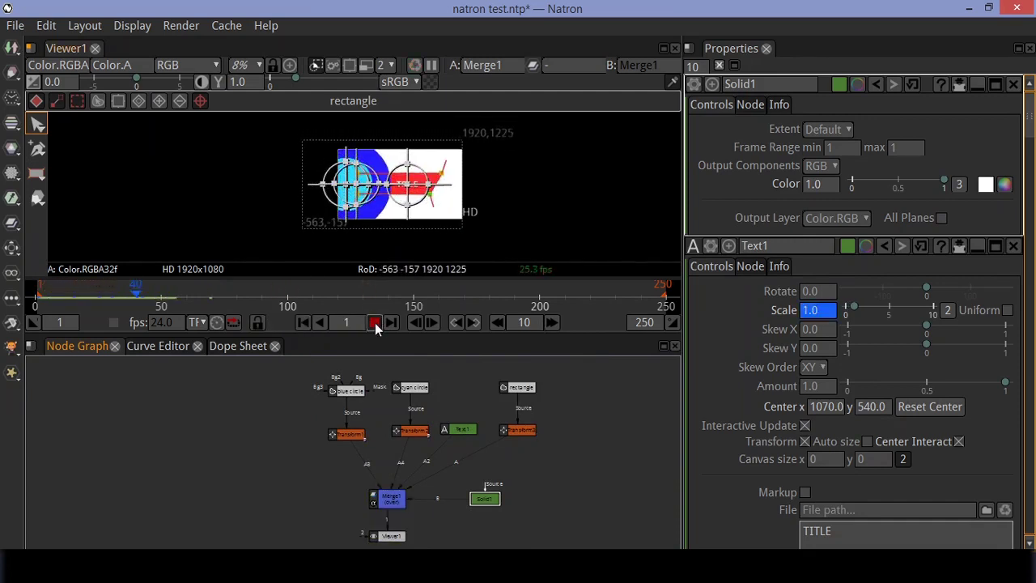
left_click(375, 323)
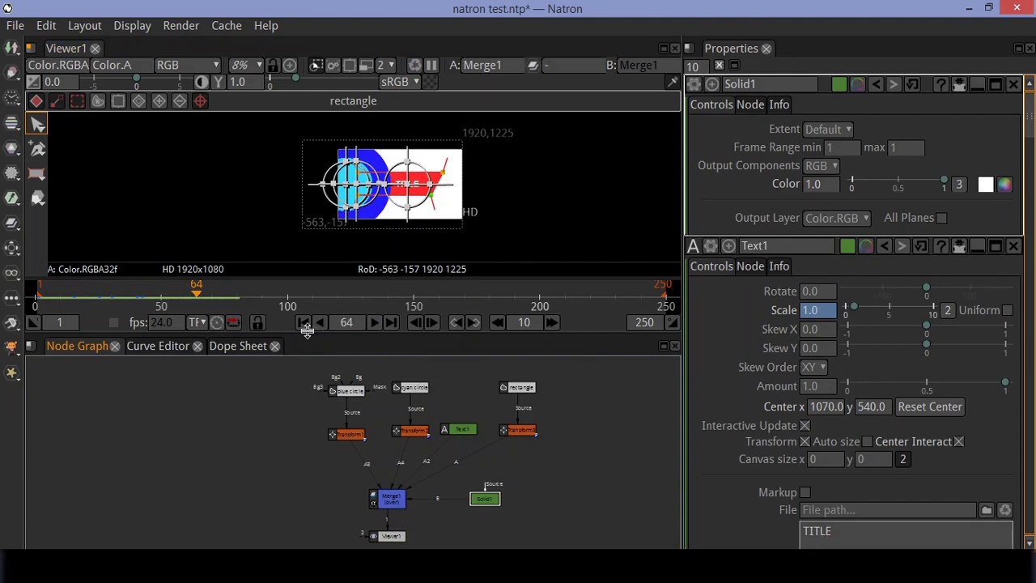
Go to frame 37 and add a DropShadow node from the Filter group.
left_click(304, 328)
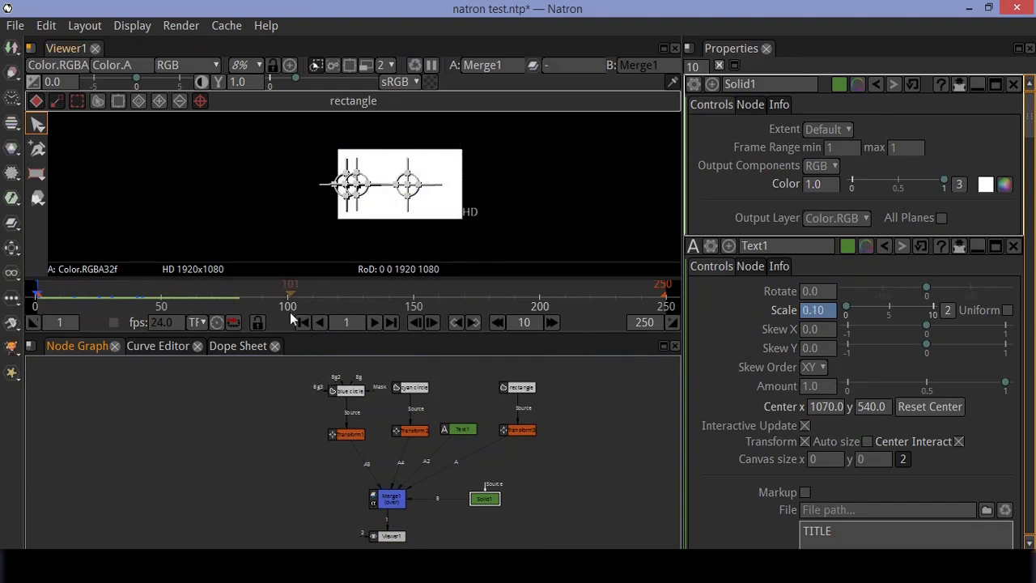
left_click(130, 296)
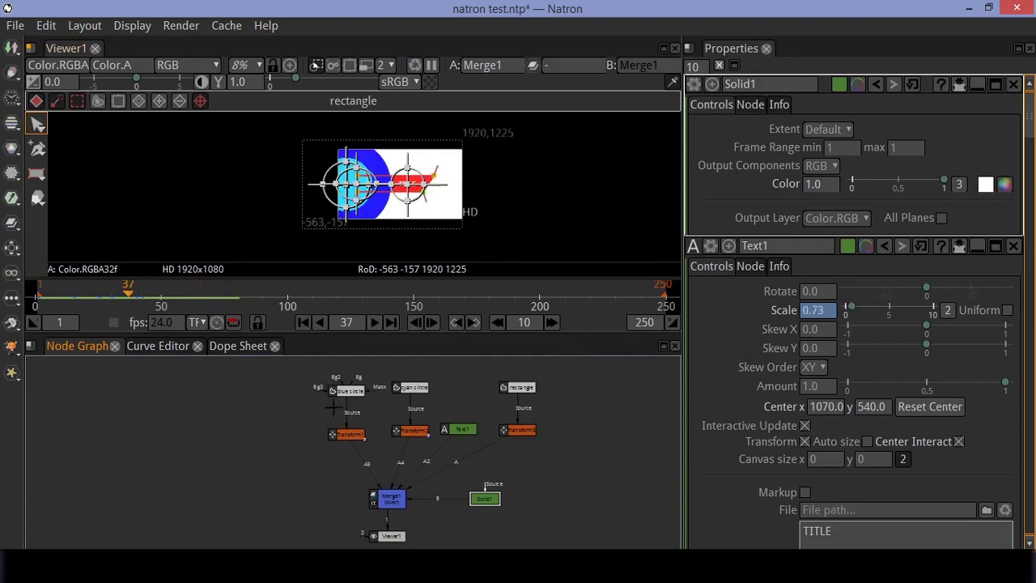
right_click(274, 447)
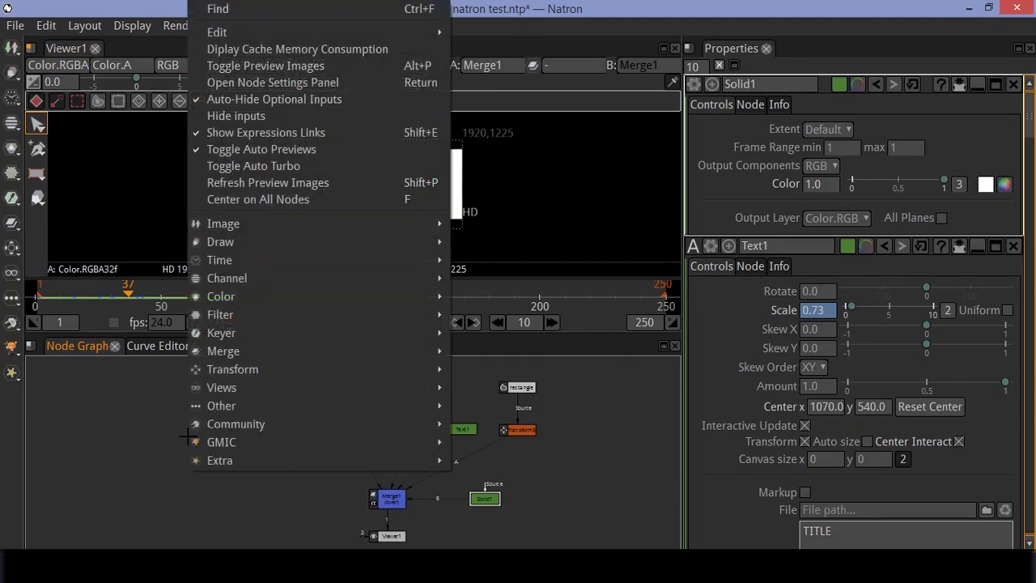
mouse_move(278, 315)
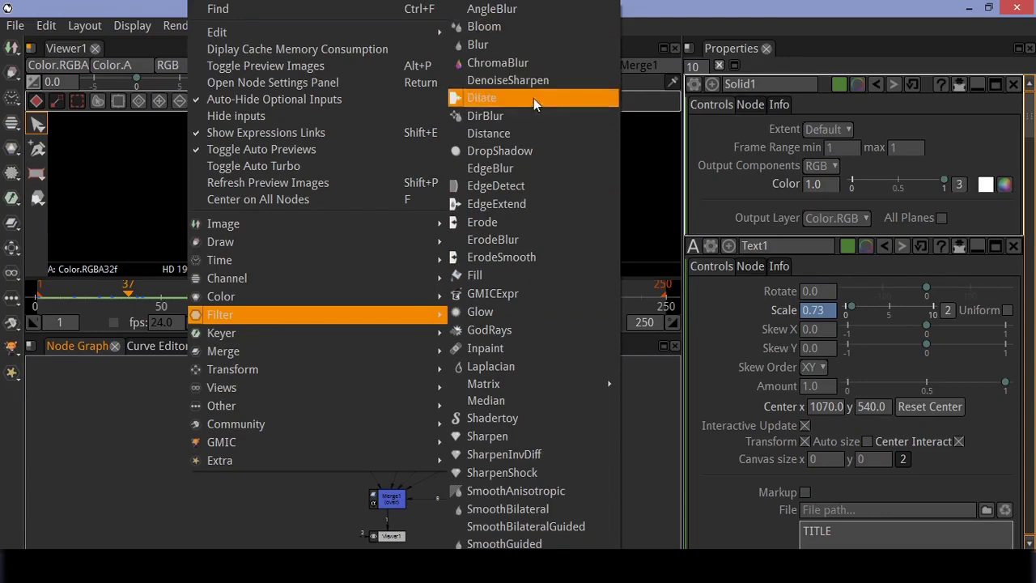
left_click(534, 150)
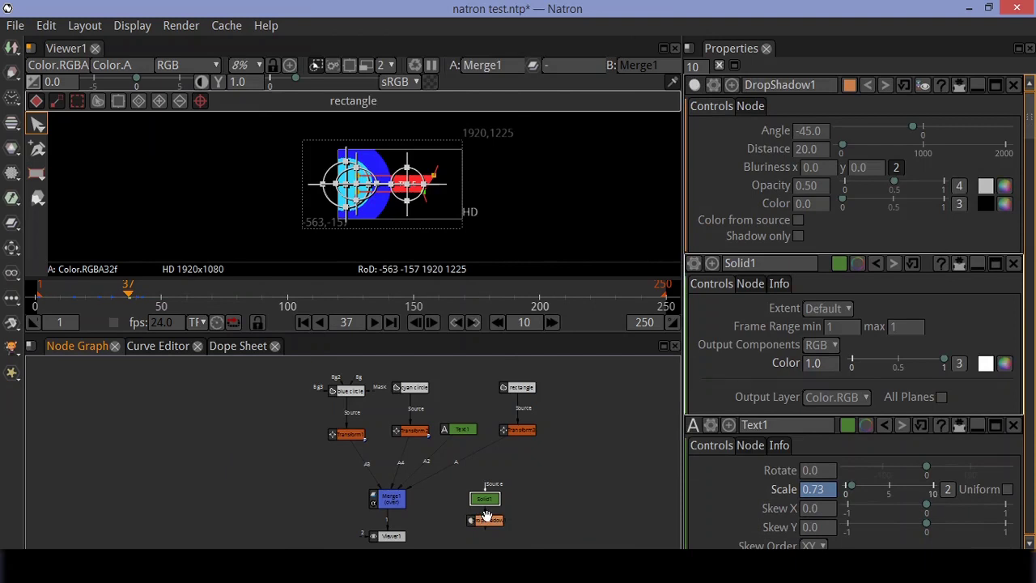
Detach the DropShadow node from Solid1, reconnect Solid1 to Merge1's B input, and insert the shadow between blue circle and Transform1.
mouse_move(486, 517)
left_mouse_down()
mouse_move(426, 494)
mouse_move(476, 528)
left_mouse_up()
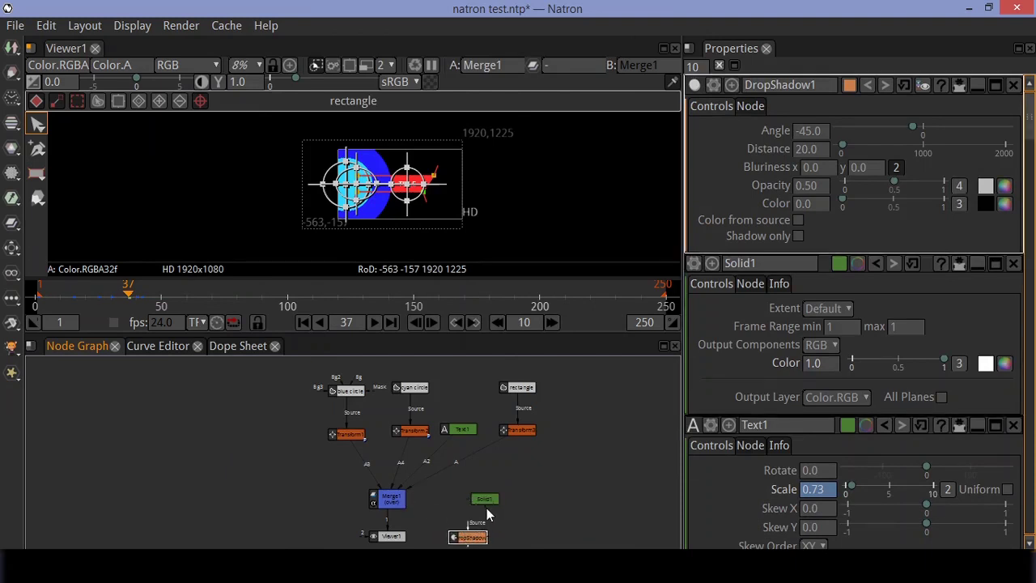
left_click_drag(400, 497, 510, 486)
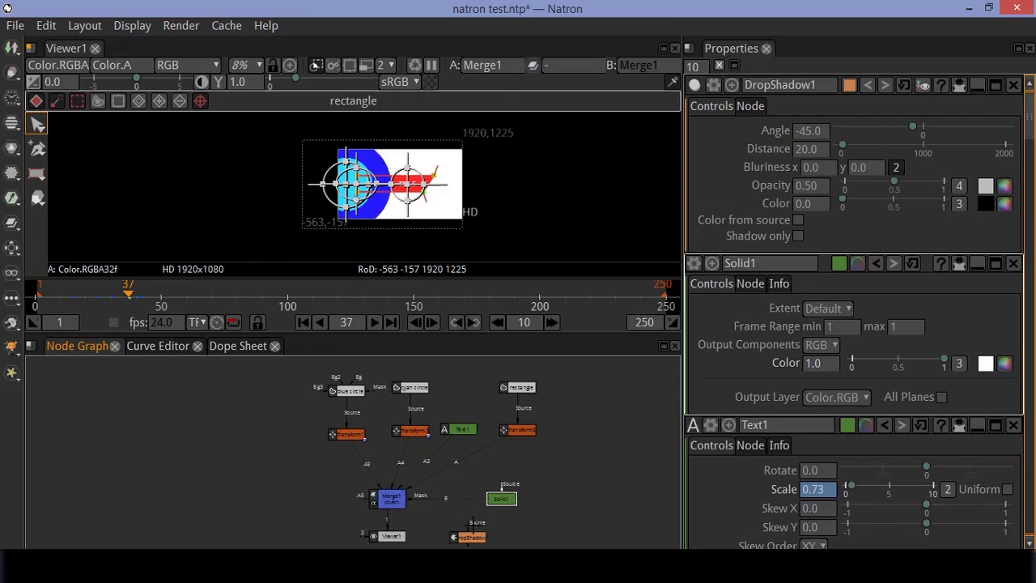
left_click_drag(472, 537, 353, 410)
scroll(355, 422, "up", 3)
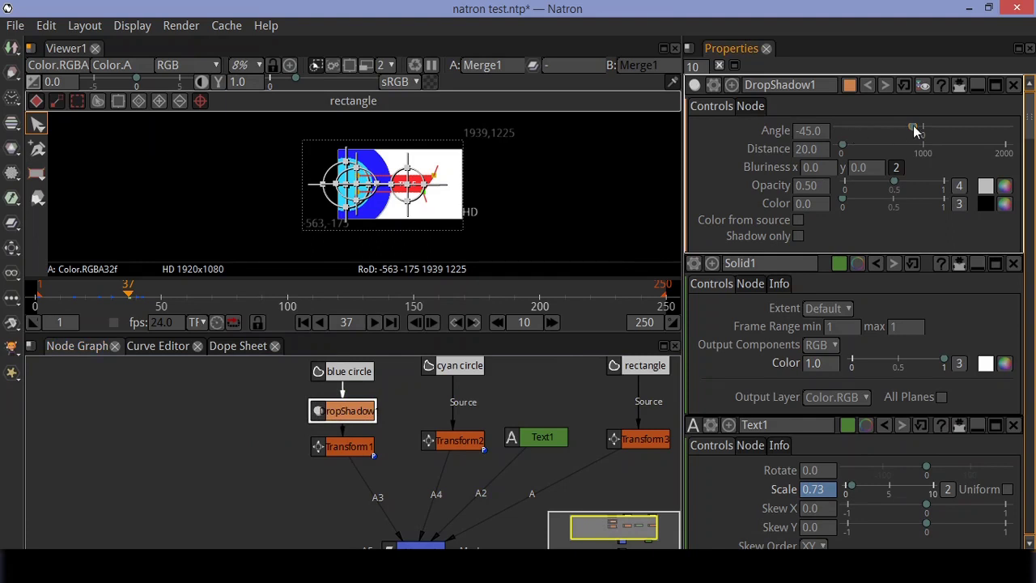
Darken DropShadow1's opacity color so its red, green and blue values are about 0.074, keeping alpha about 0.50.
scroll(639, 166, "up", 5)
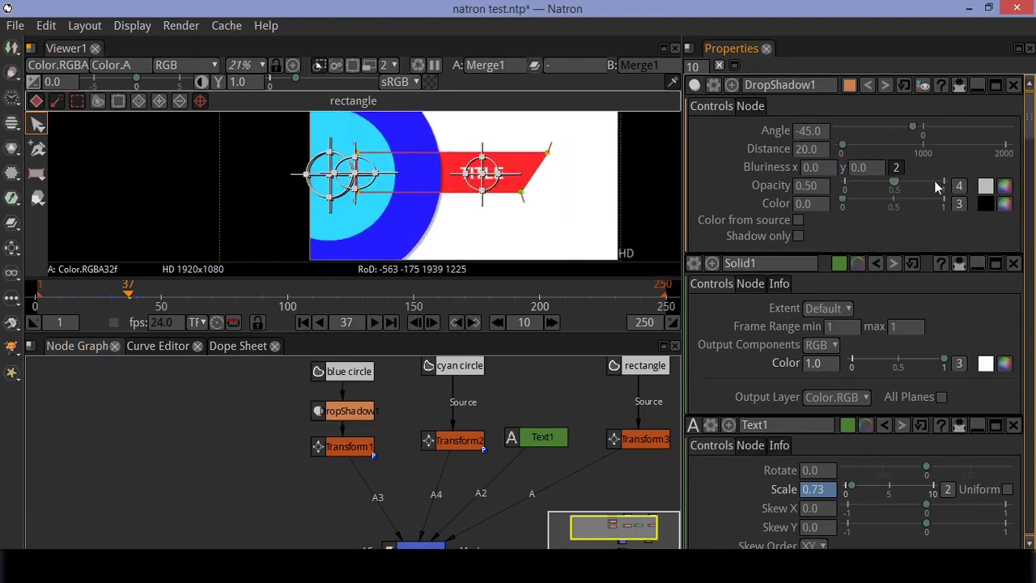
left_click(1004, 187)
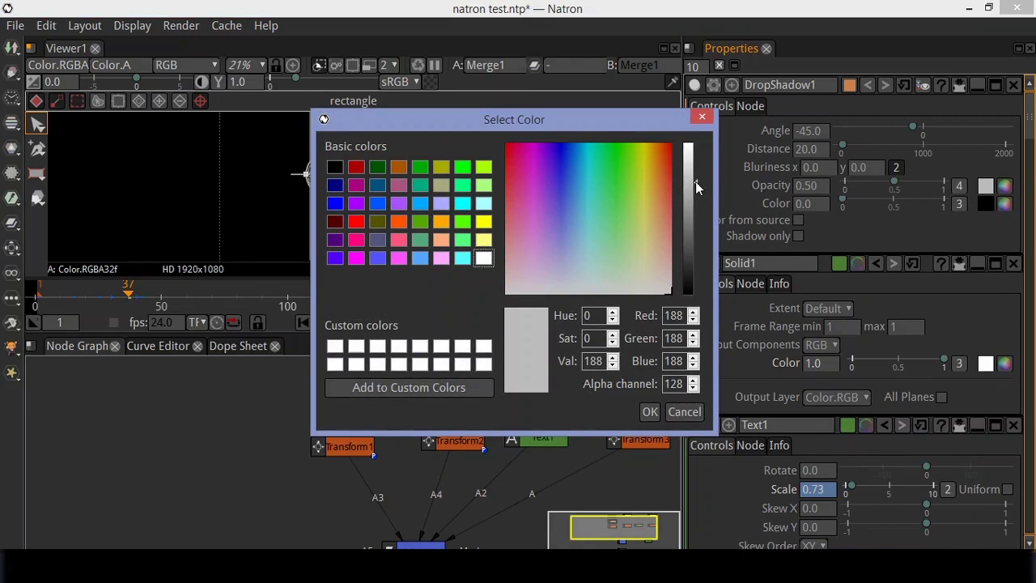
left_click_drag(696, 181, 699, 249)
left_click(651, 412)
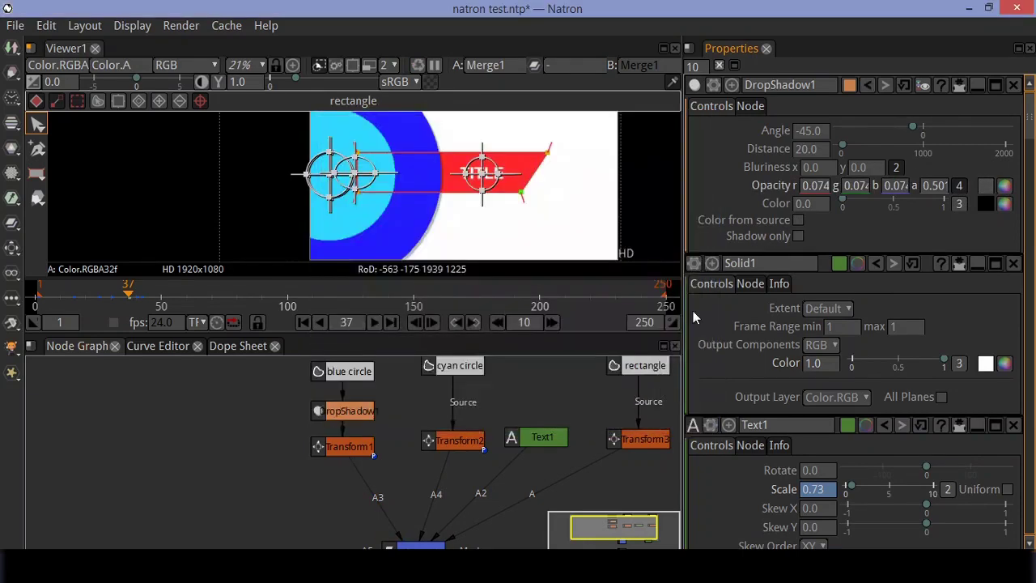
Keep DropShadow1's color at 0.0 and set its bluriness to 17.50 for both x and y.
left_click(845, 206)
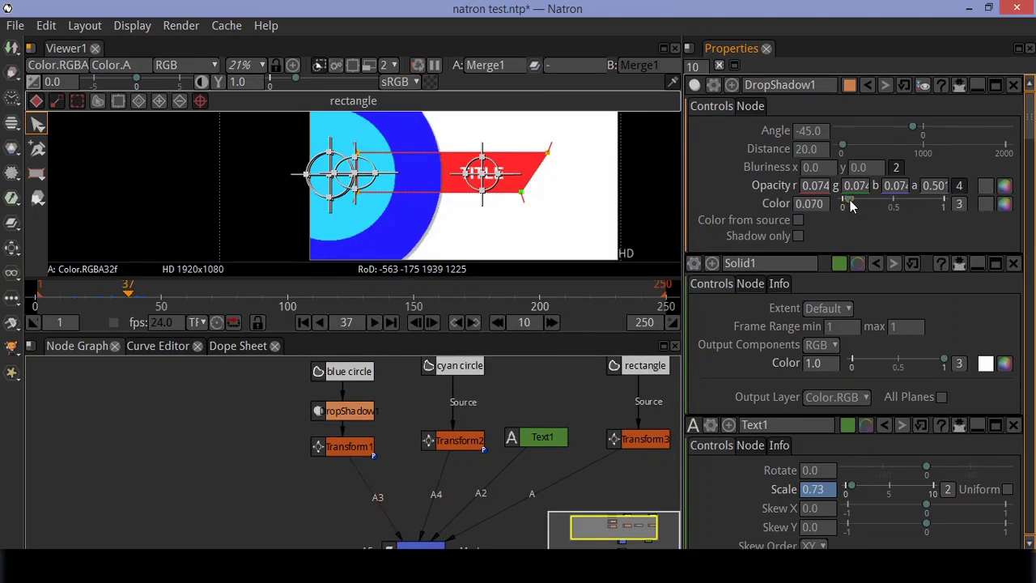
left_click(840, 205)
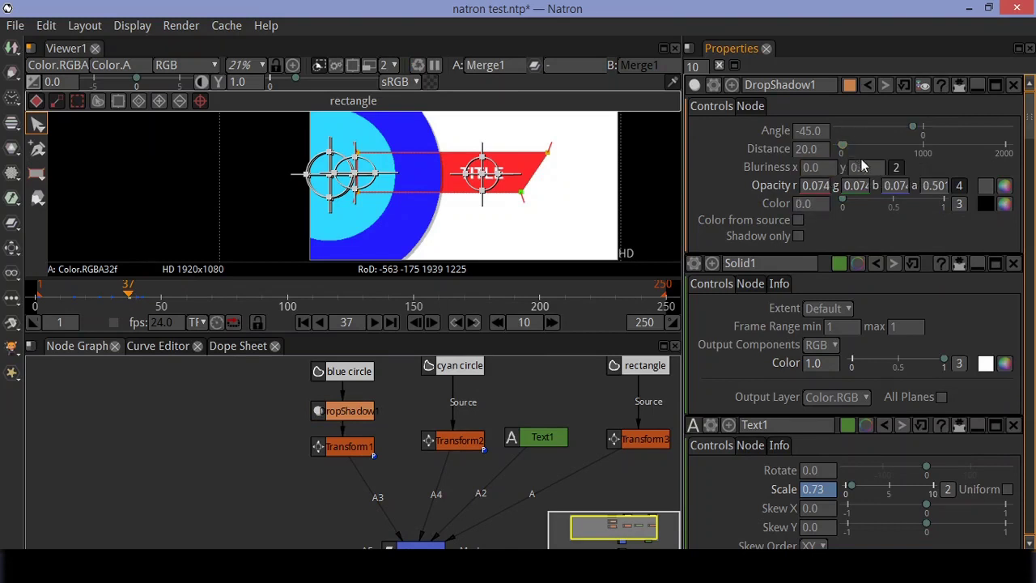
left_click(896, 169)
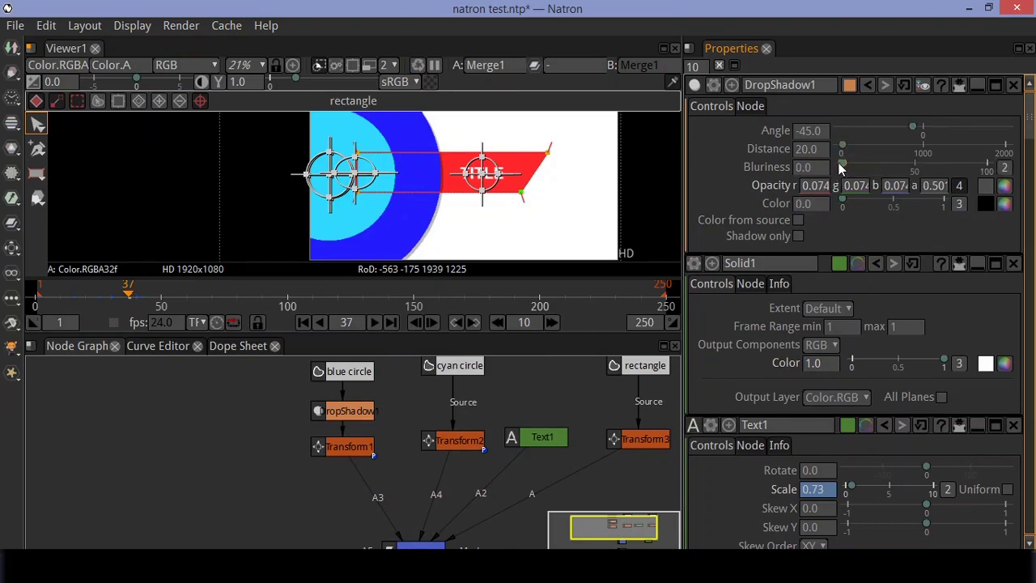
left_click_drag(843, 166, 868, 169)
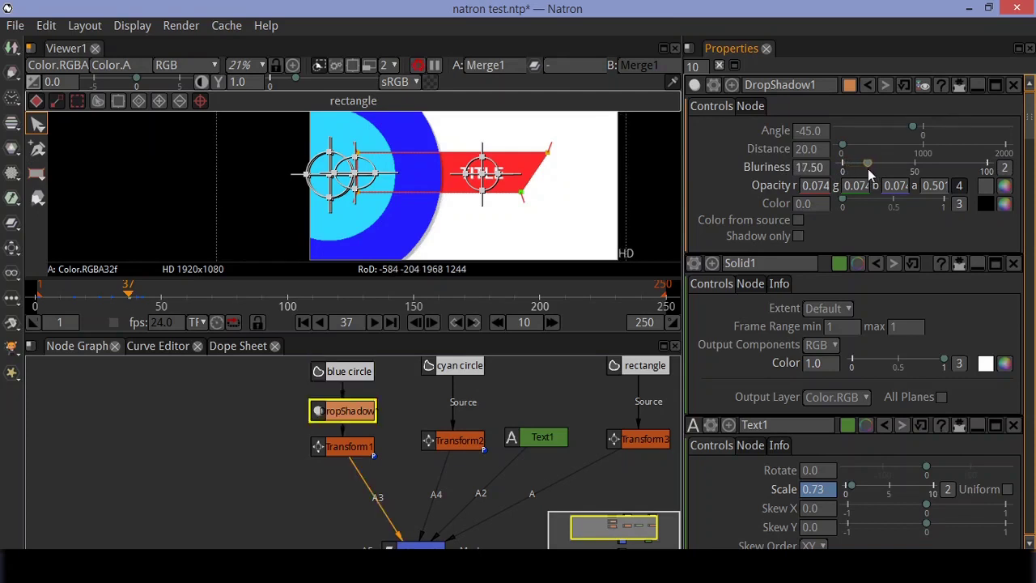
Copy DropShadow1 and insert the pasted copy between the cyan circle and Transform2 nodes.
left_click(325, 413)
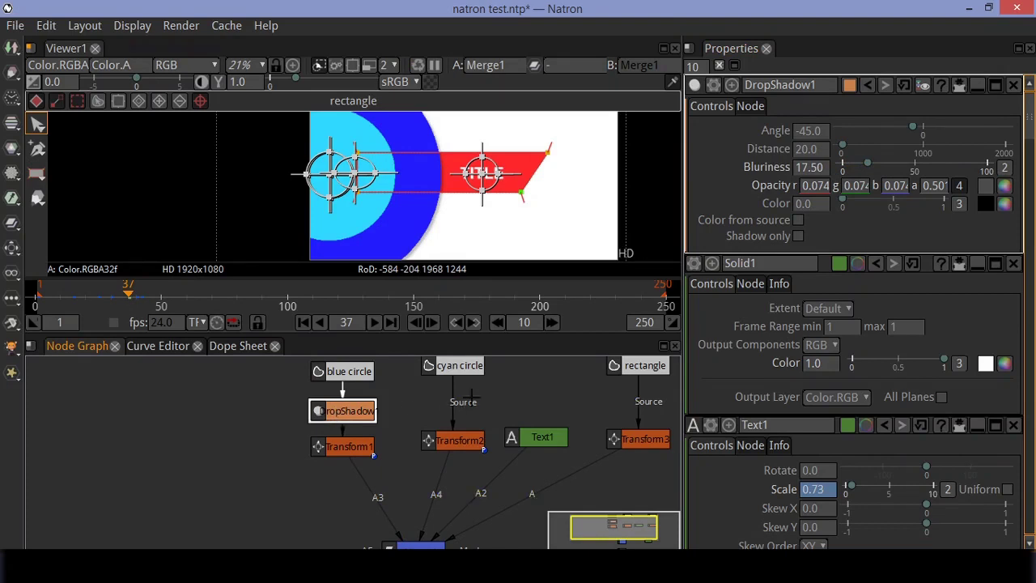
left_click(507, 393)
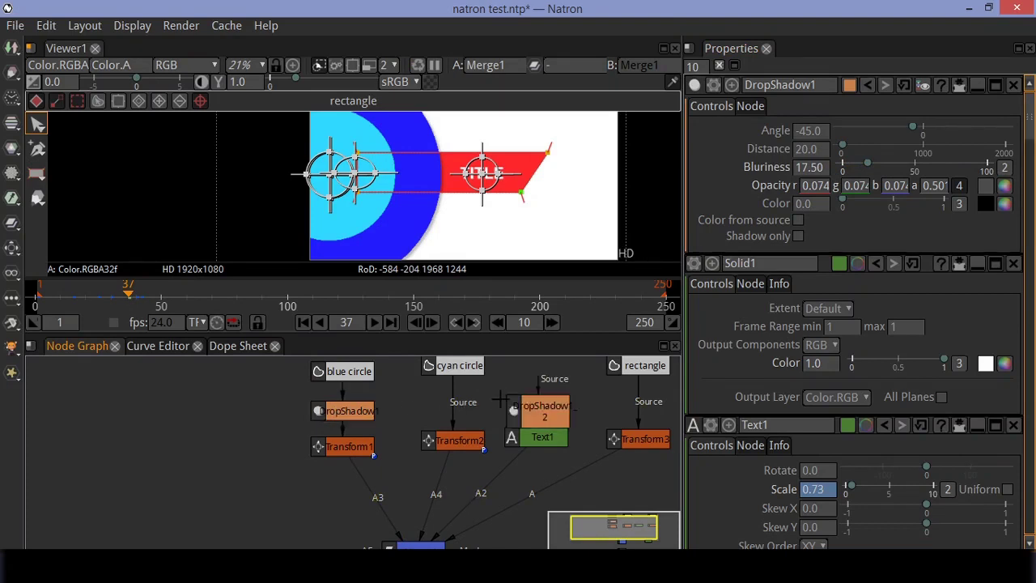
key("ctrl+v")
left_click_drag(521, 405, 460, 394)
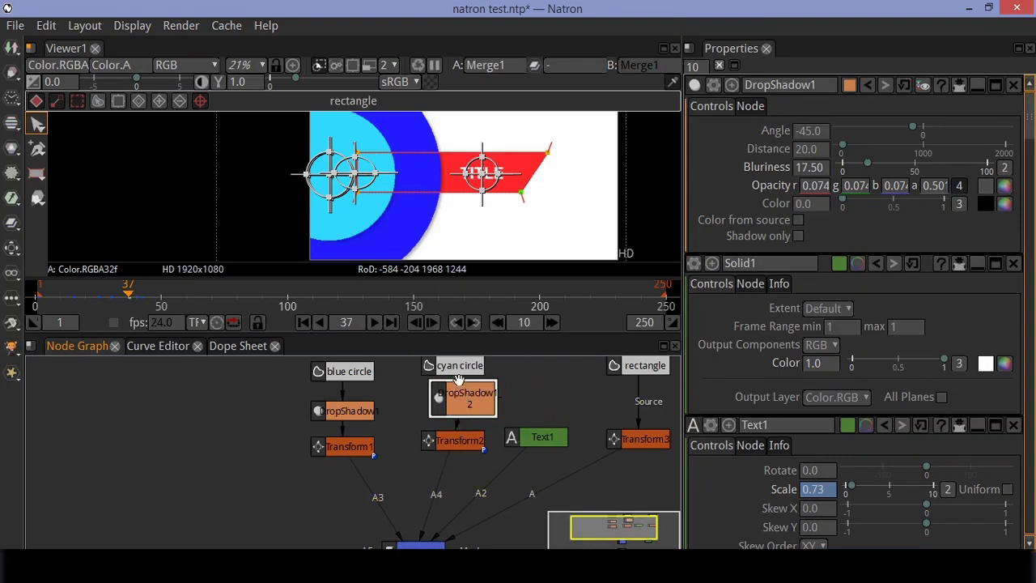
Paste another DropShadow copy and insert it between the rectangle and Transform3 nodes.
key("ctrl+v")
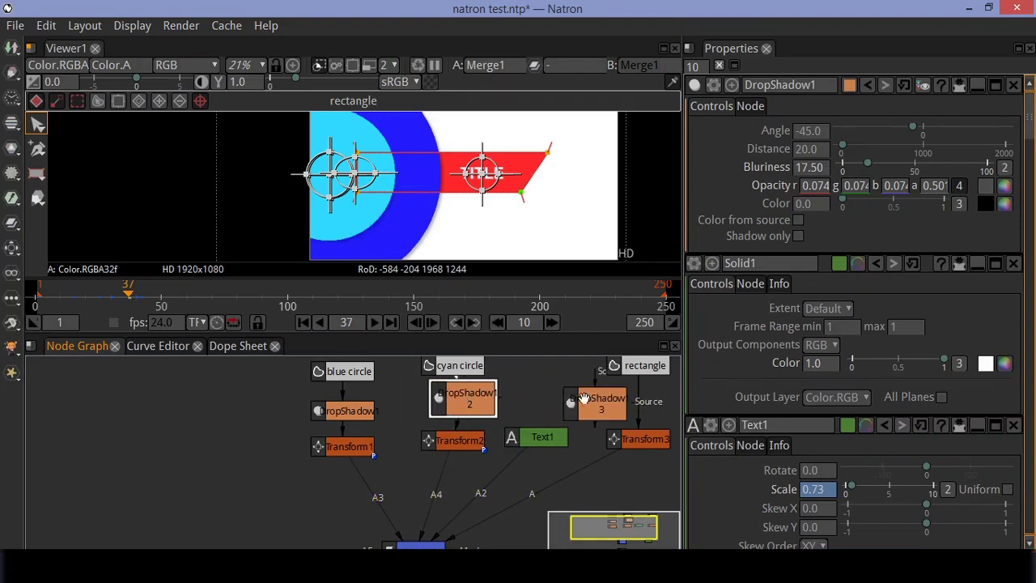
left_click_drag(600, 409, 619, 353)
scroll(644, 403, "down", 2)
left_click_drag(621, 393, 645, 400)
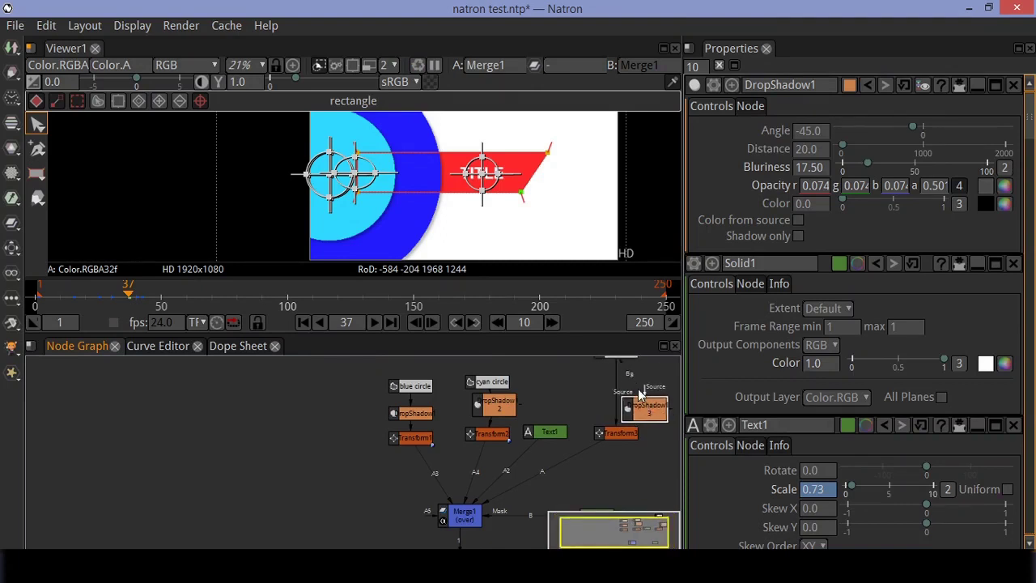
left_click_drag(642, 413, 659, 399)
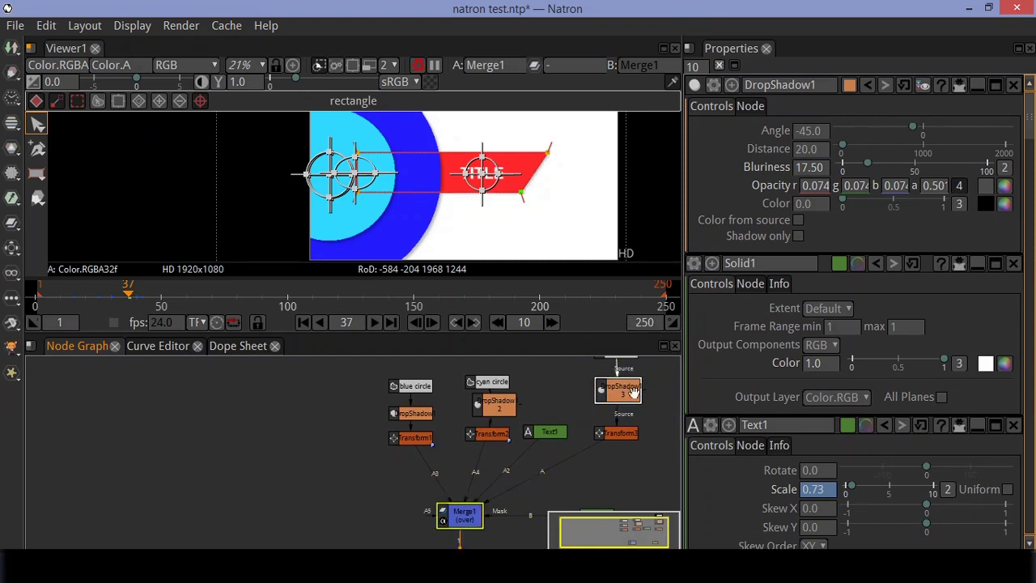
Play the animation from the first frame, stop it, and replay it from the start to check the drop shadows.
scroll(635, 407, "down", 2)
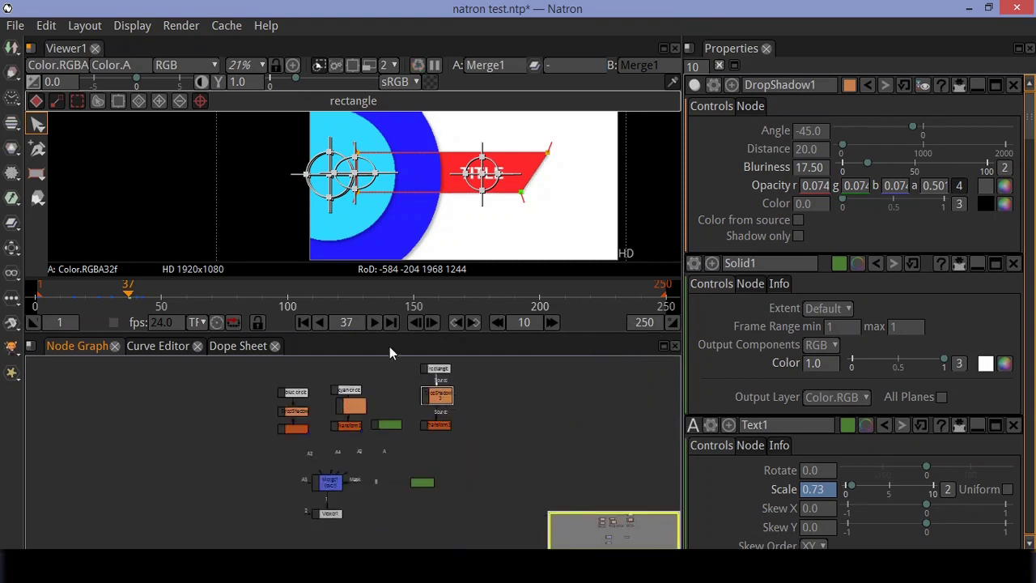
left_click(305, 324)
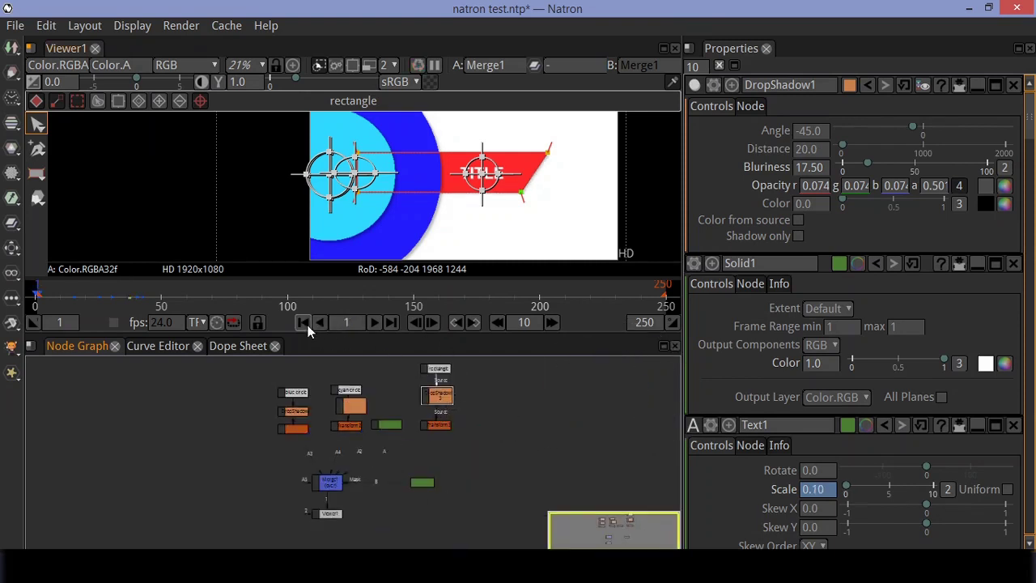
left_click(375, 323)
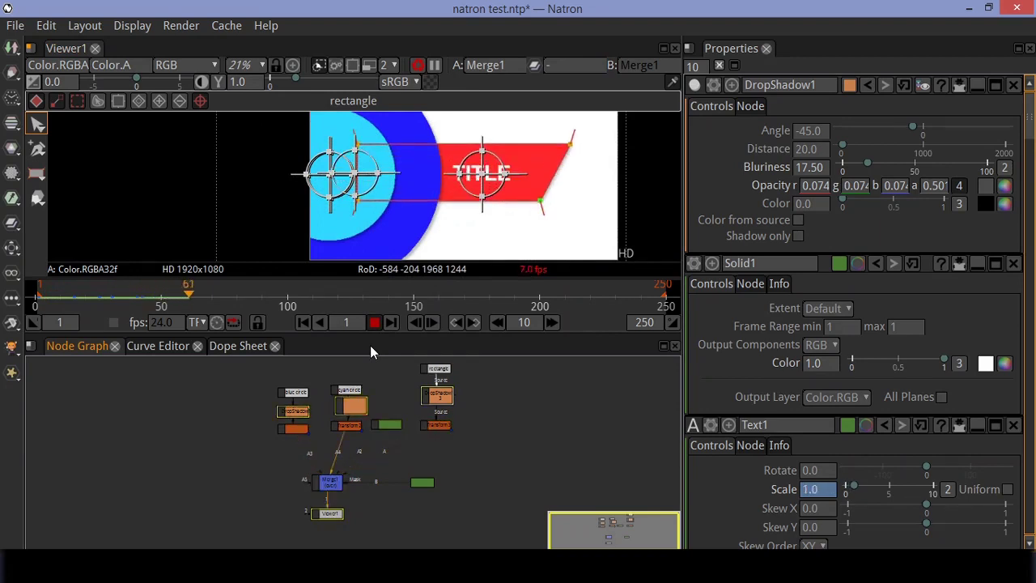
left_click(373, 323)
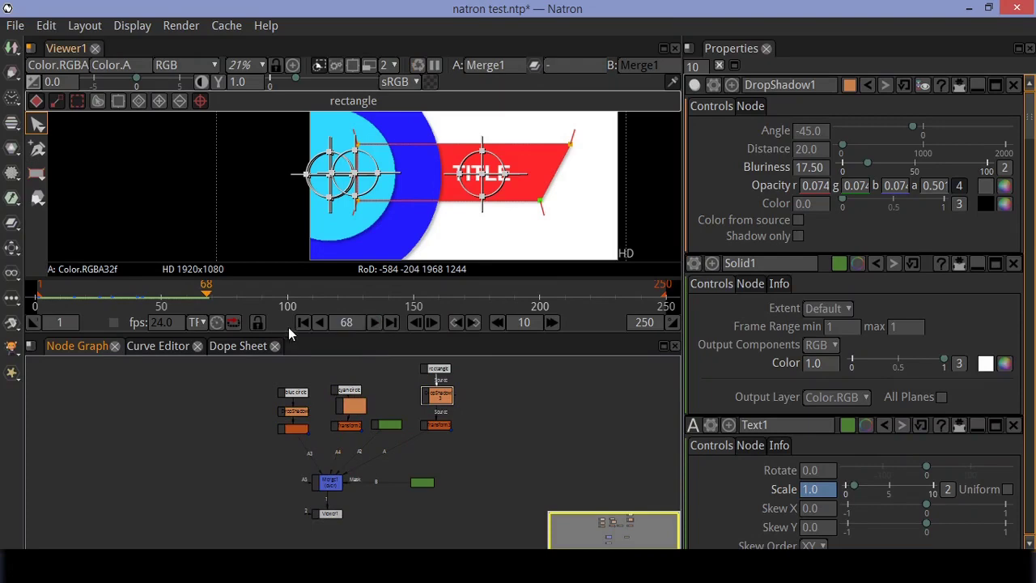
left_click(299, 322)
left_click(375, 322)
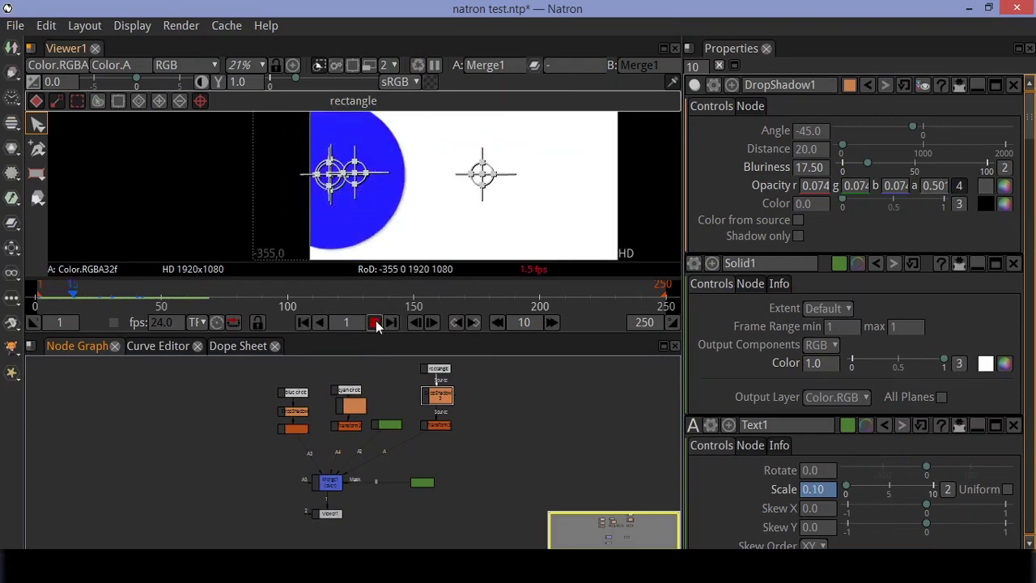